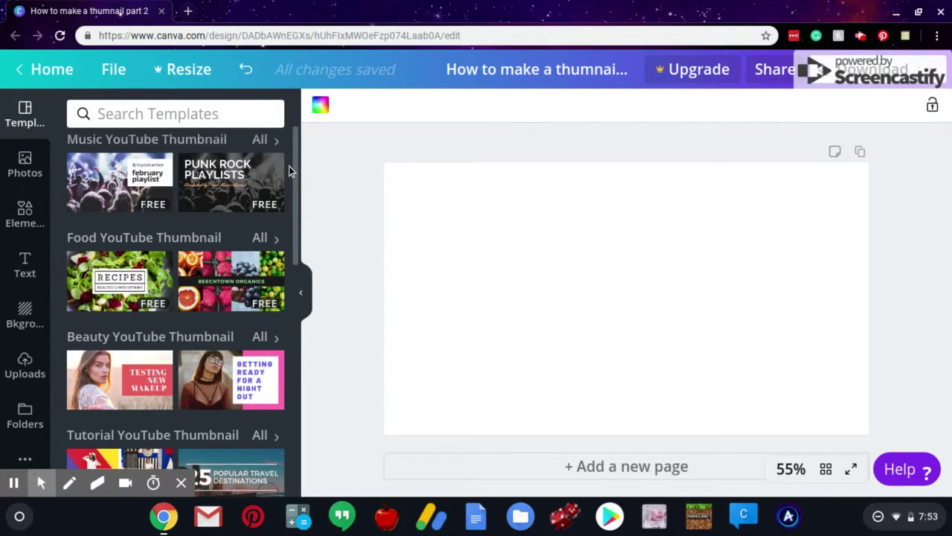
Browse the templates and apply the Beechtown Organics template to the page
scroll(289, 166, "down", 1)
scroll(289, 166, "down", 3)
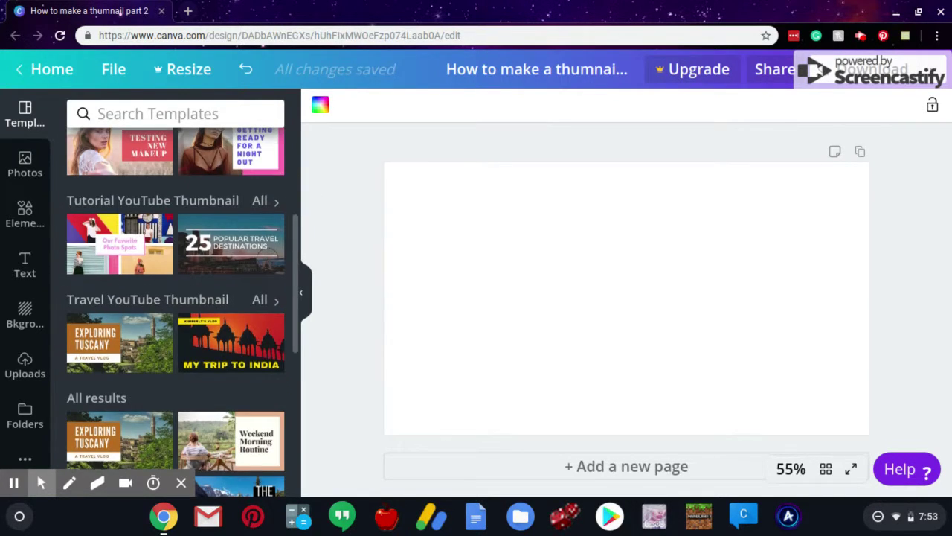
scroll(290, 171, "down", 1)
scroll(290, 171, "down", 1)
scroll(176, 297, "down", 2)
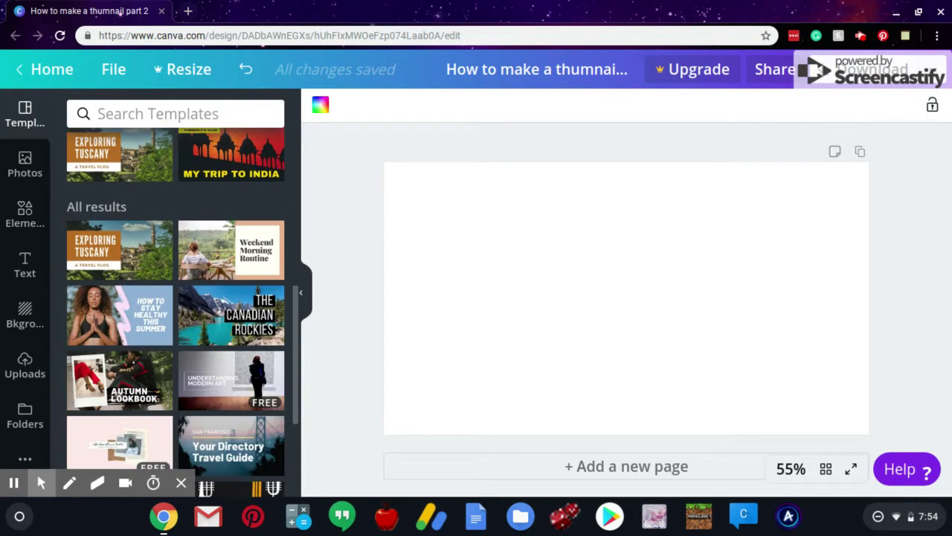
scroll(176, 298, "down", 3)
scroll(176, 297, "down", 1)
scroll(175, 298, "down", 2)
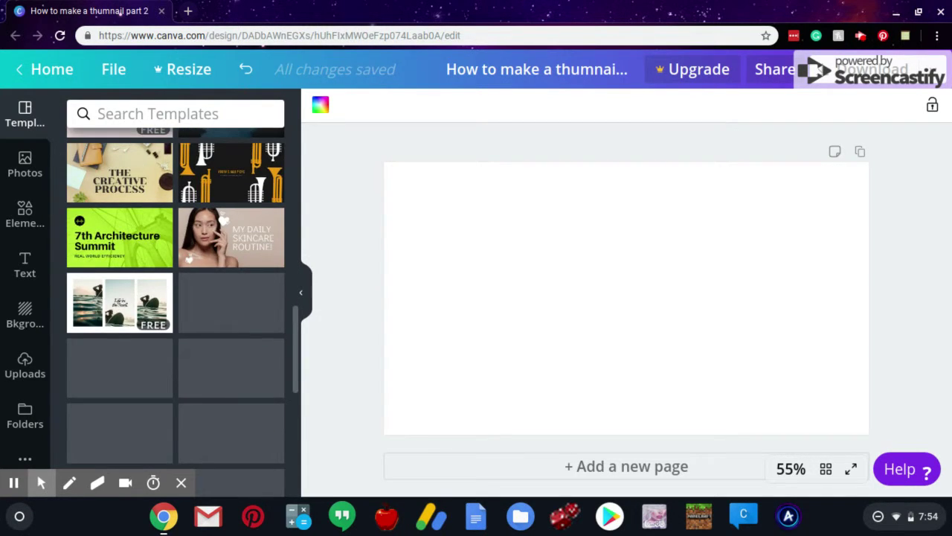
scroll(175, 298, "up", 5)
scroll(175, 298, "up", 3)
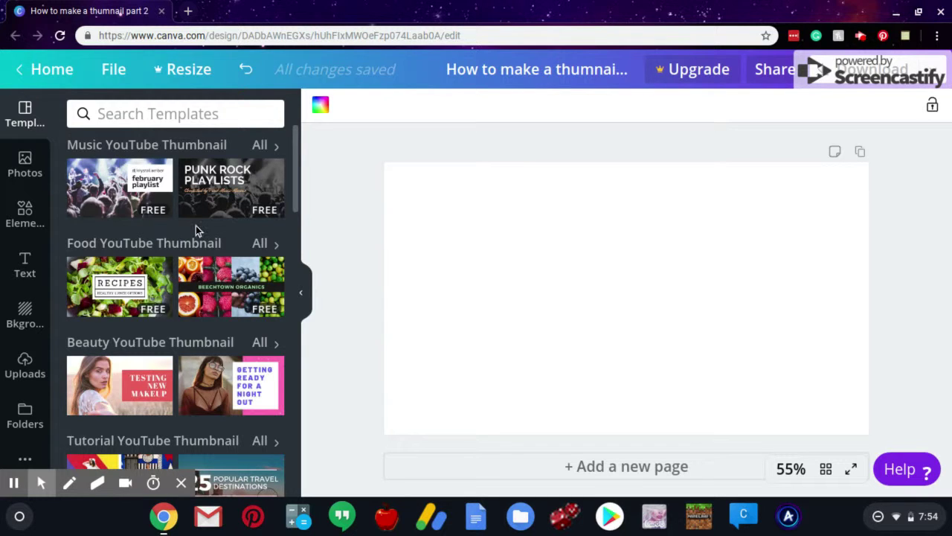
scroll(163, 319, "down", 1)
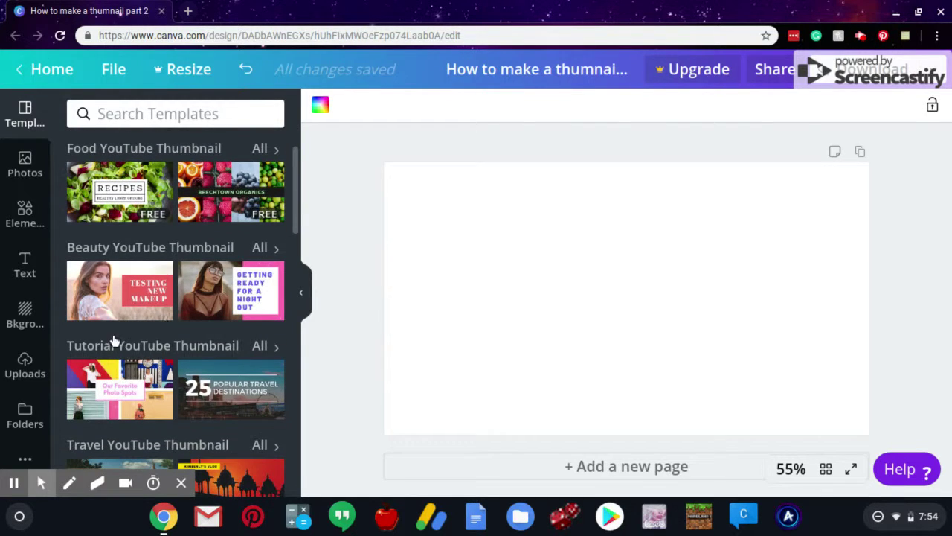
scroll(143, 374, "down", 3)
scroll(144, 375, "down", 1)
scroll(145, 375, "down", 2)
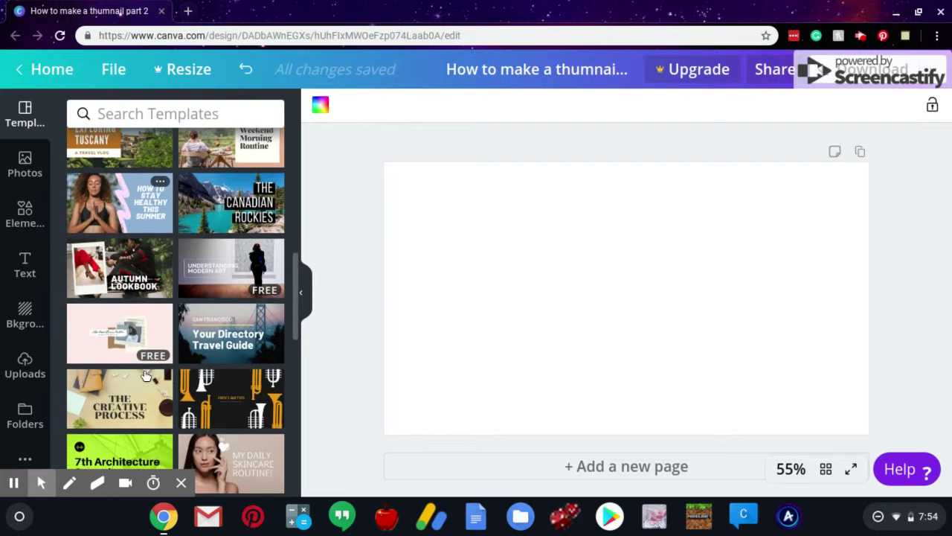
scroll(146, 375, "up", 5)
scroll(146, 375, "up", 2)
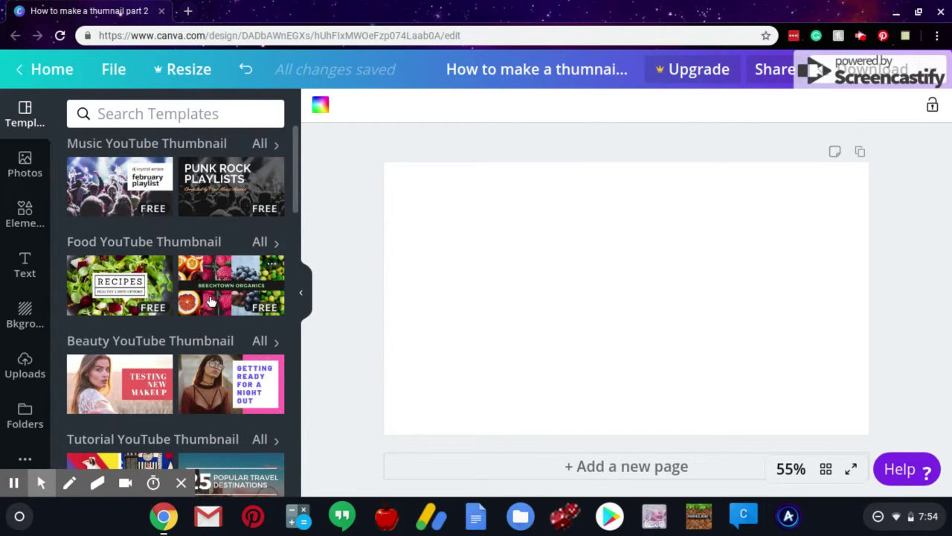
mouse_move(231, 285)
left_click(236, 309)
Delete the orange, strawberry, grapes and lime photos, leaving empty cloud-and-grass cells
left_click(667, 235)
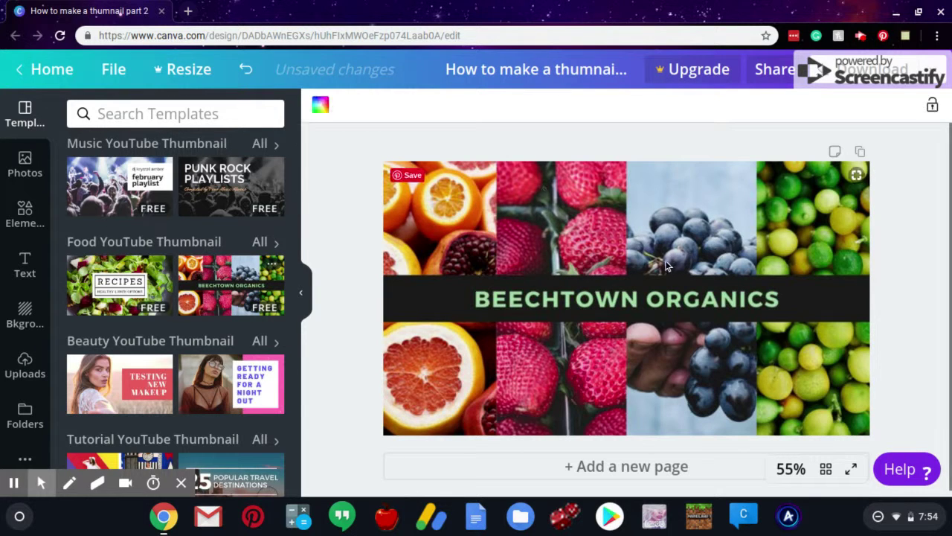
left_click(468, 216)
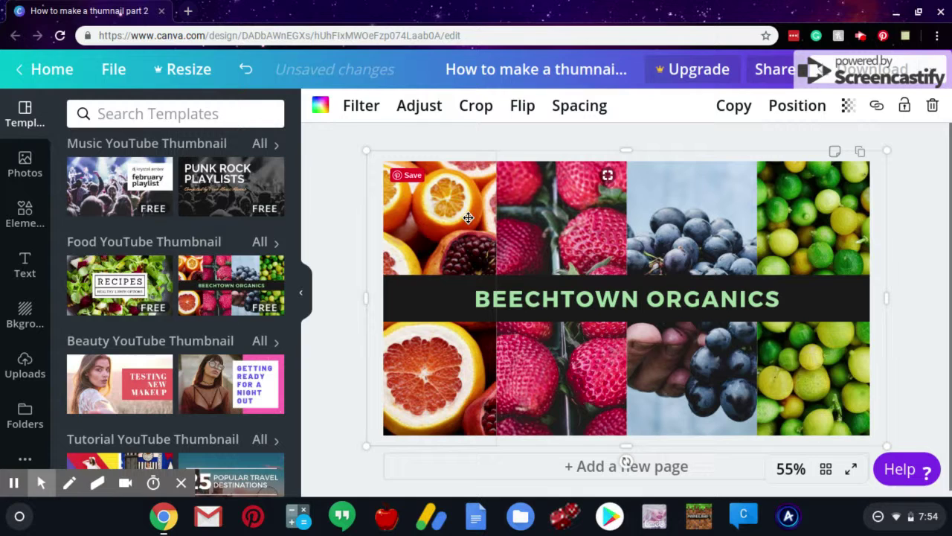
key("Delete")
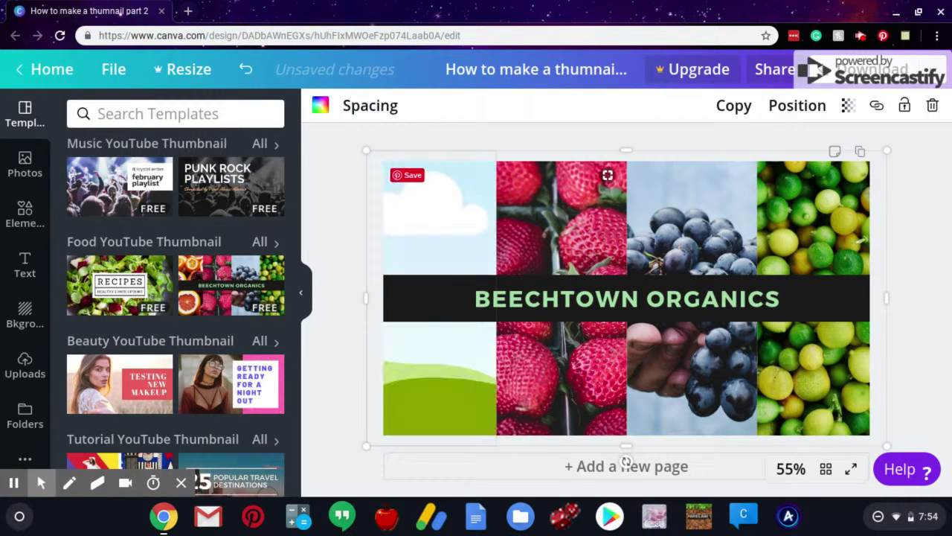
left_click(514, 208)
key("Delete")
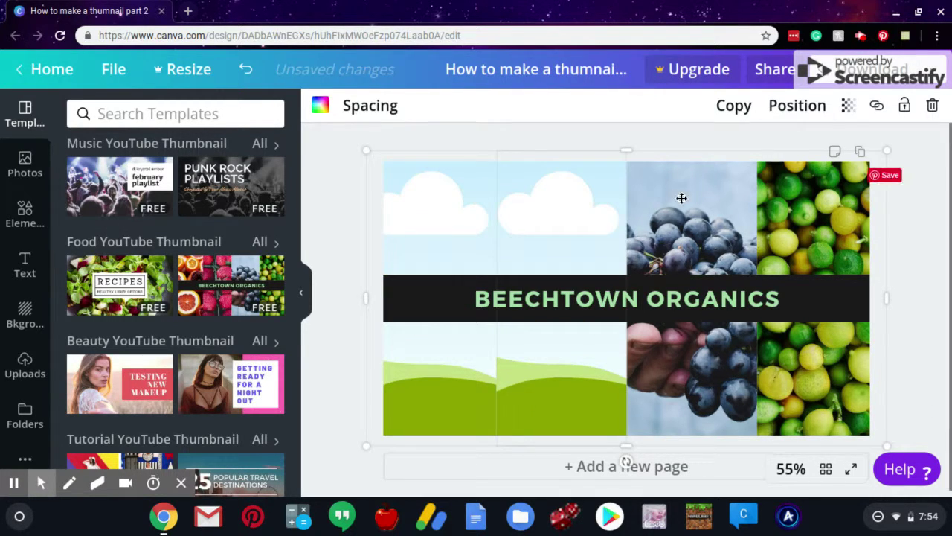
left_click(682, 198)
key("Delete")
left_click(797, 219)
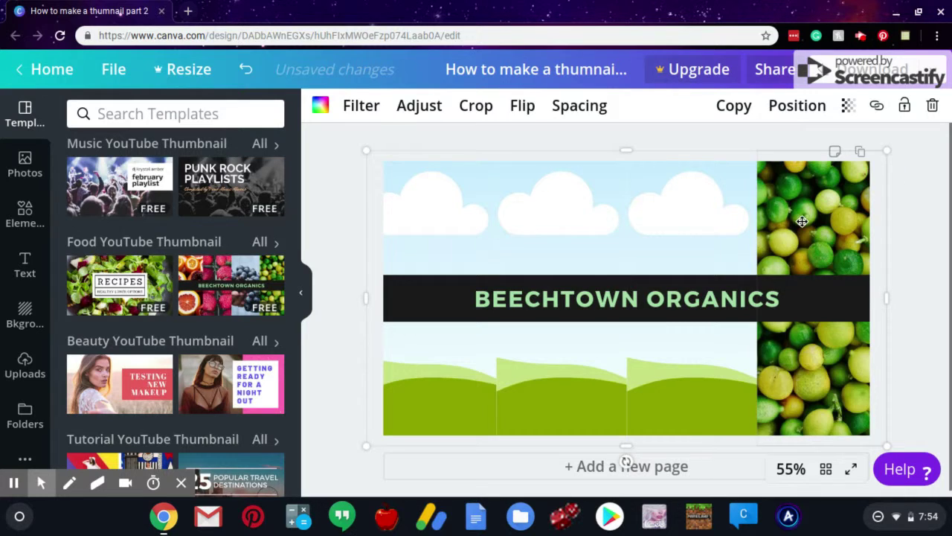
key("Delete")
left_click(423, 183)
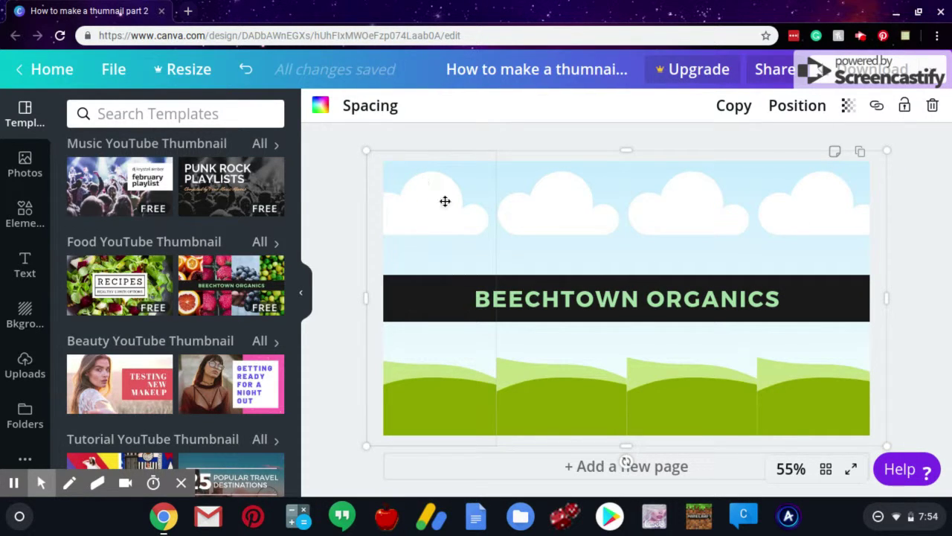
right_click(464, 224)
left_click(464, 224)
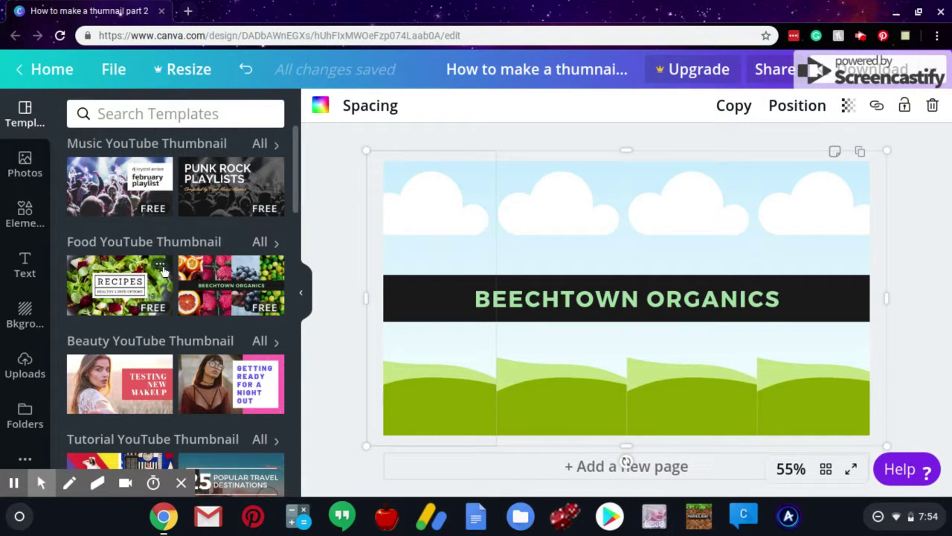
Delete the cloud-and-grass photo grid from the page
scroll(185, 302, "down", 1)
scroll(186, 298, "down", 1)
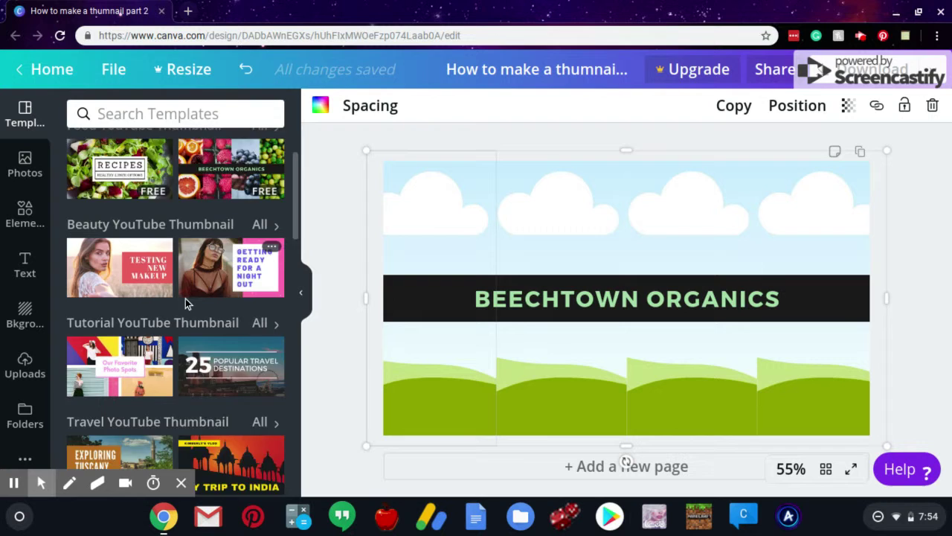
scroll(185, 298, "down", 1)
scroll(185, 298, "down", 1)
scroll(186, 298, "down", 2)
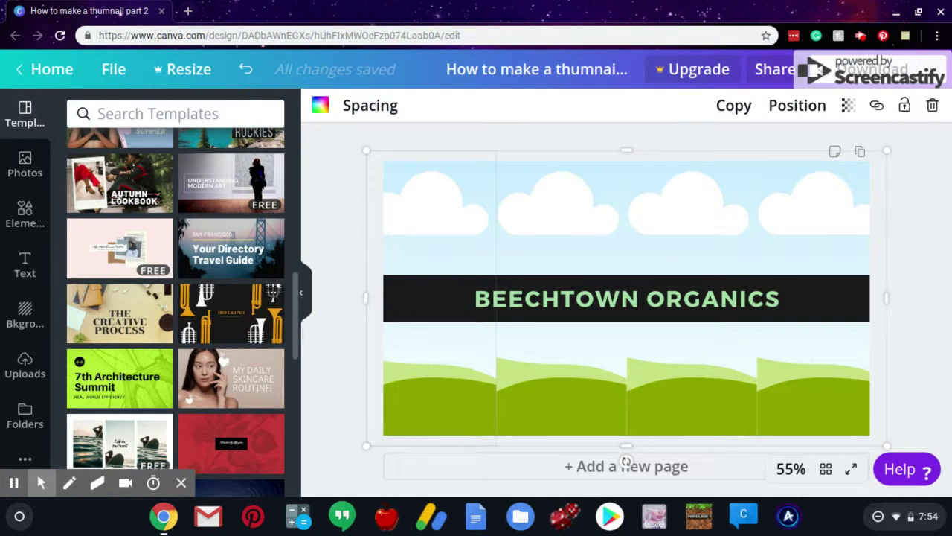
scroll(186, 298, "down", 3)
scroll(175, 311, "down", 2)
scroll(175, 311, "down", 2)
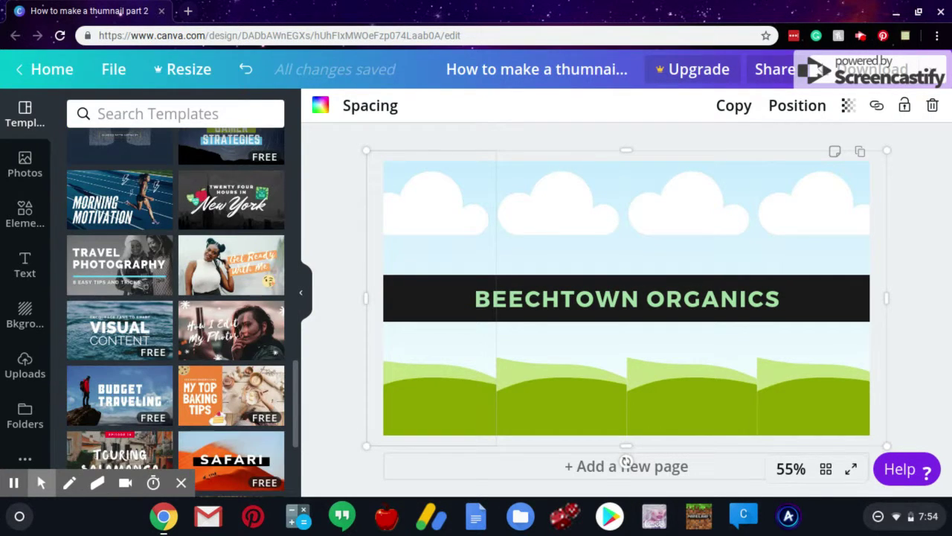
key("Delete")
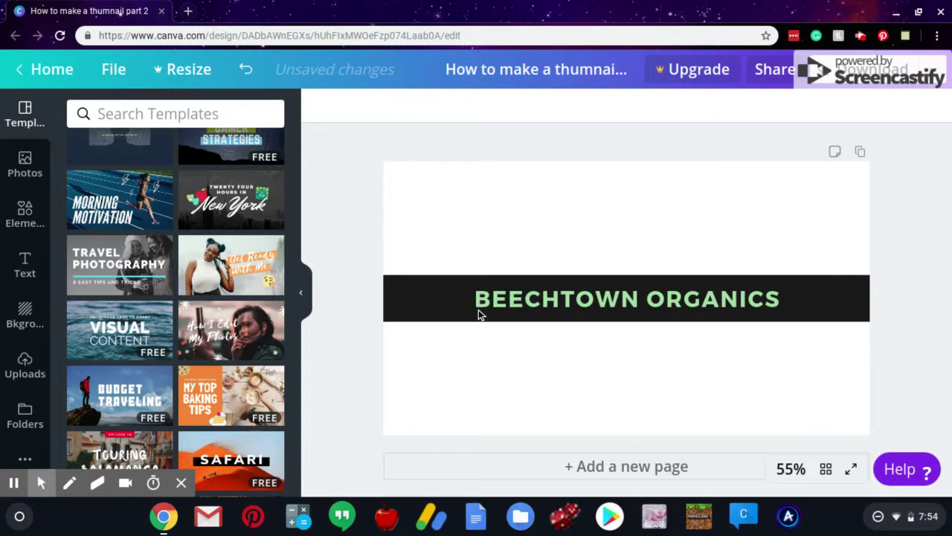
Delete the BEECHTOWN ORGANICS title, leaving only the black bar on white
left_click(477, 311)
key("Delete")
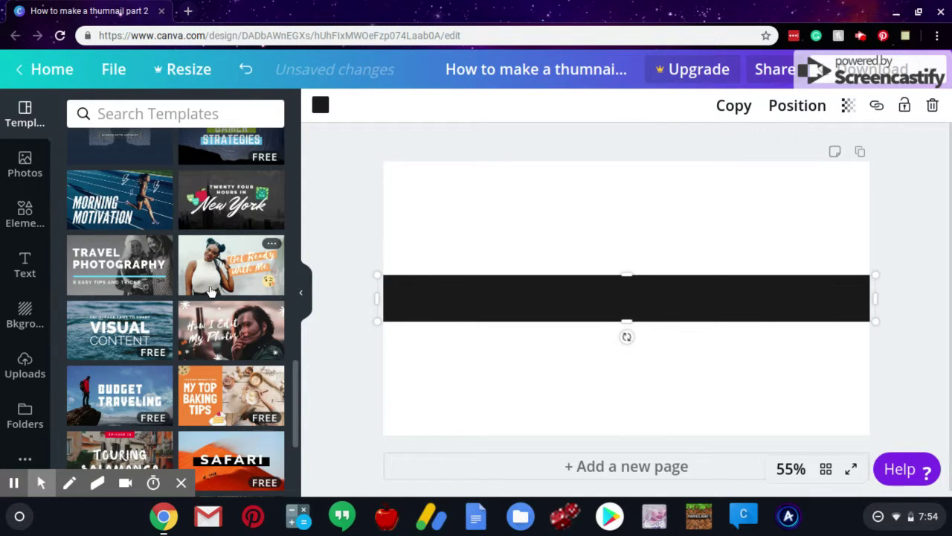
scroll(211, 290, "down", 2)
scroll(210, 290, "down", 2)
scroll(210, 290, "down", 1)
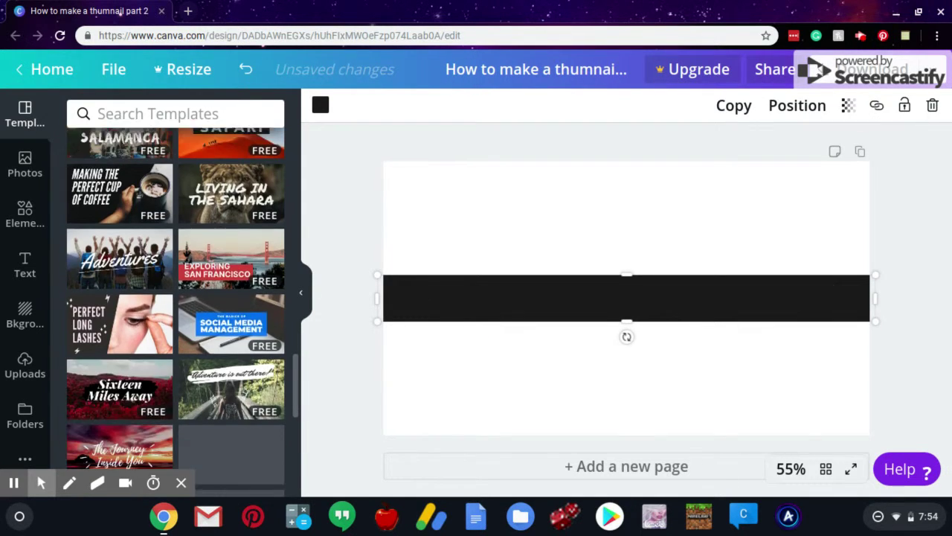
scroll(211, 290, "down", 1)
scroll(211, 290, "down", 2)
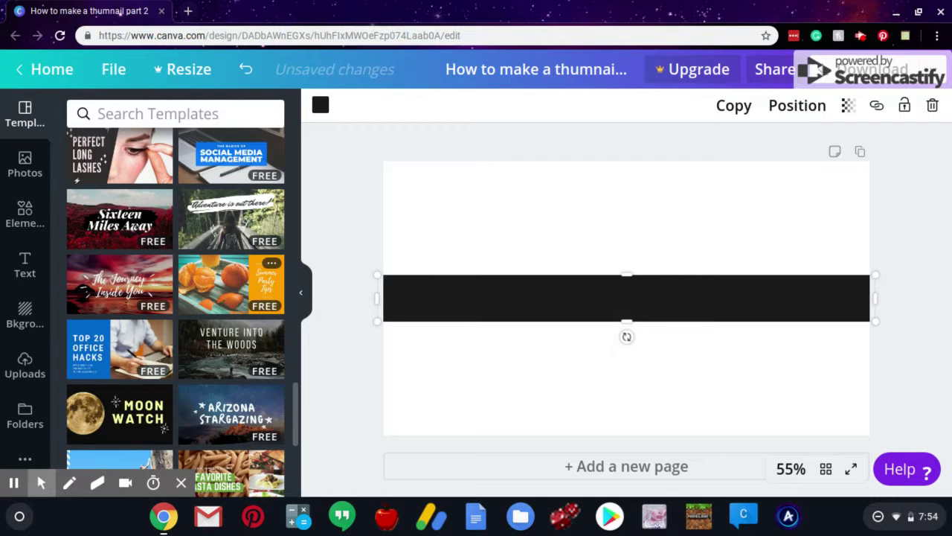
scroll(231, 282, "down", 2)
scroll(231, 283, "down", 1)
scroll(231, 283, "down", 2)
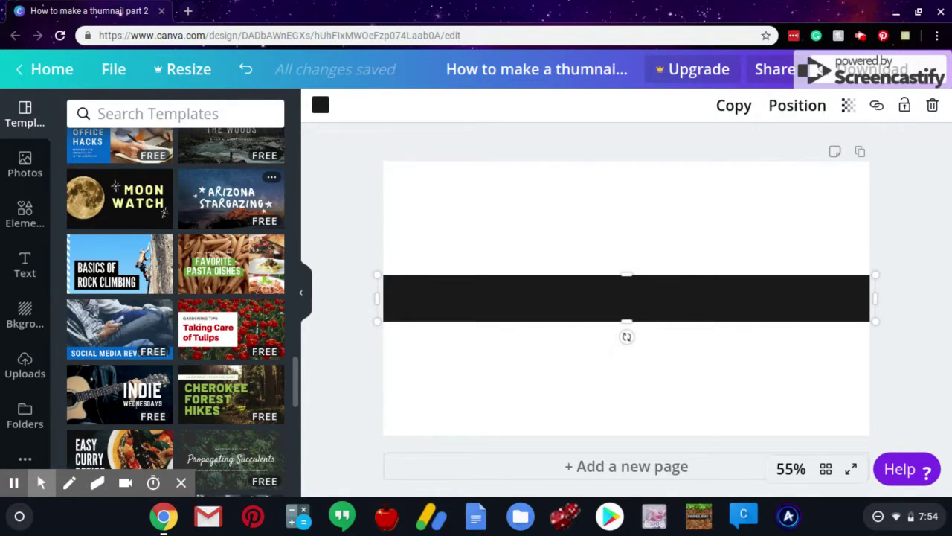
scroll(246, 201, "down", 1)
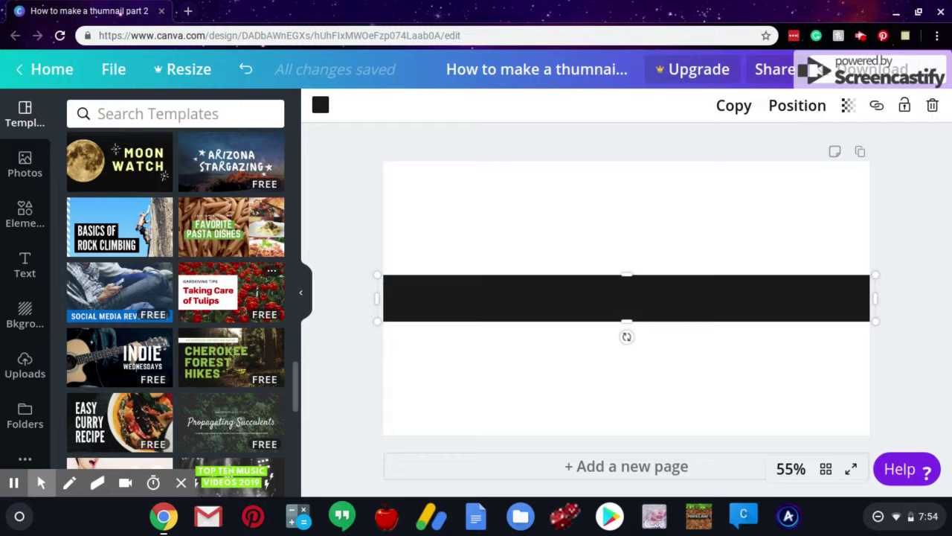
left_click(109, 358)
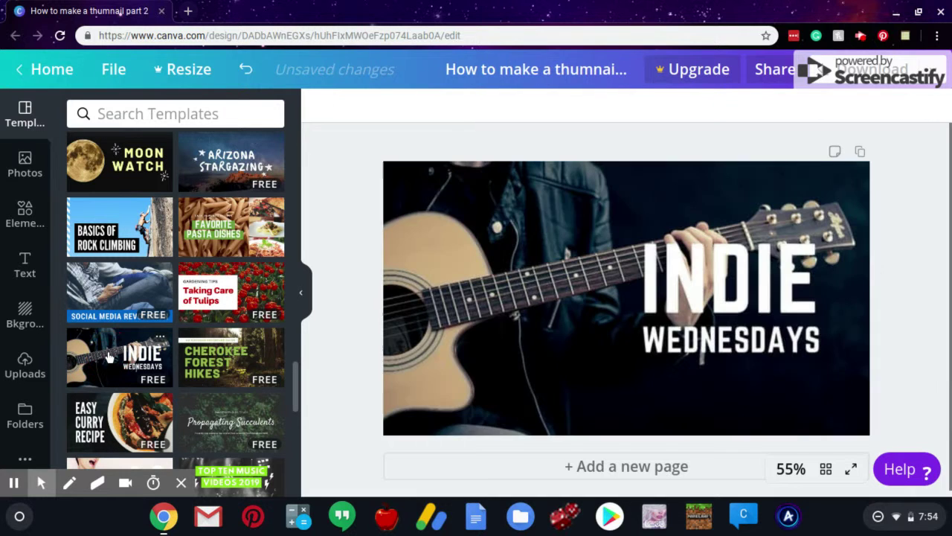
left_click(781, 253)
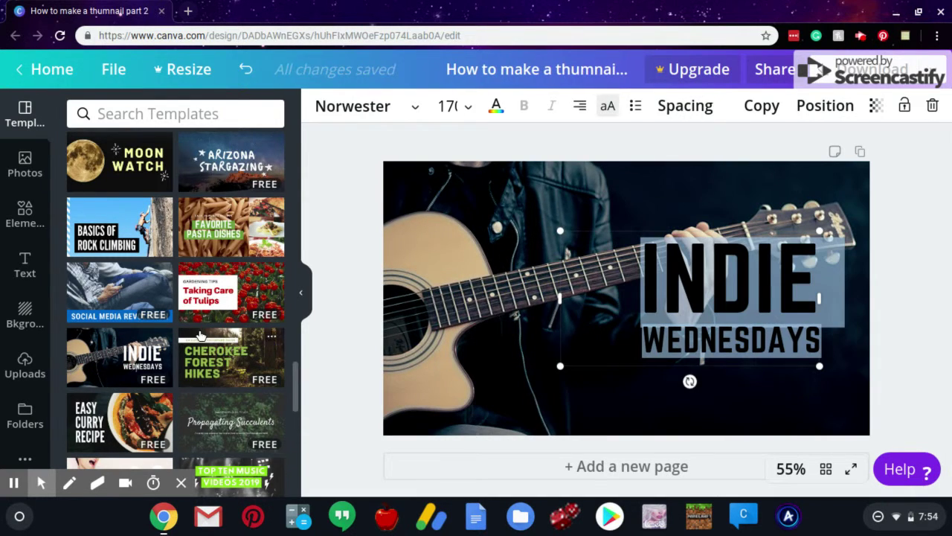
scroll(199, 335, "down", 5)
scroll(176, 298, "up", 5)
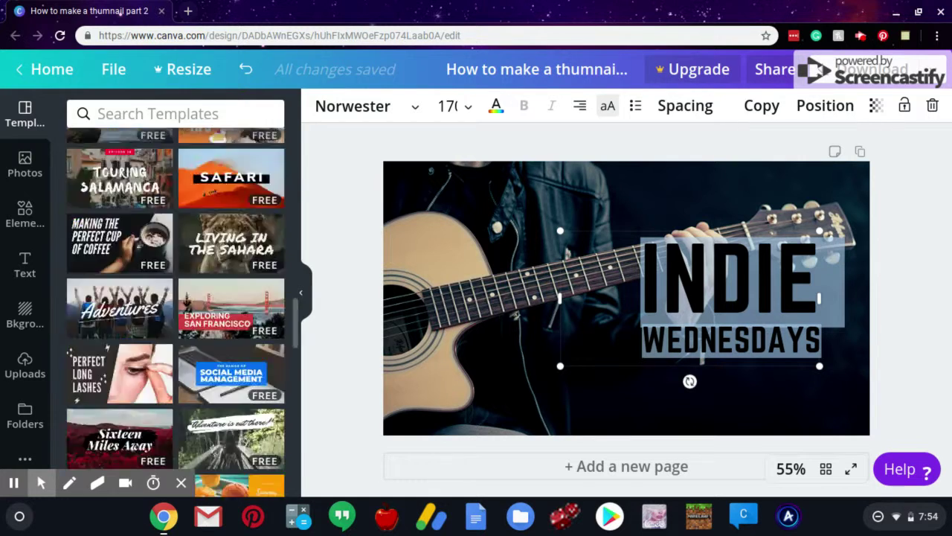
scroll(176, 298, "up", 5)
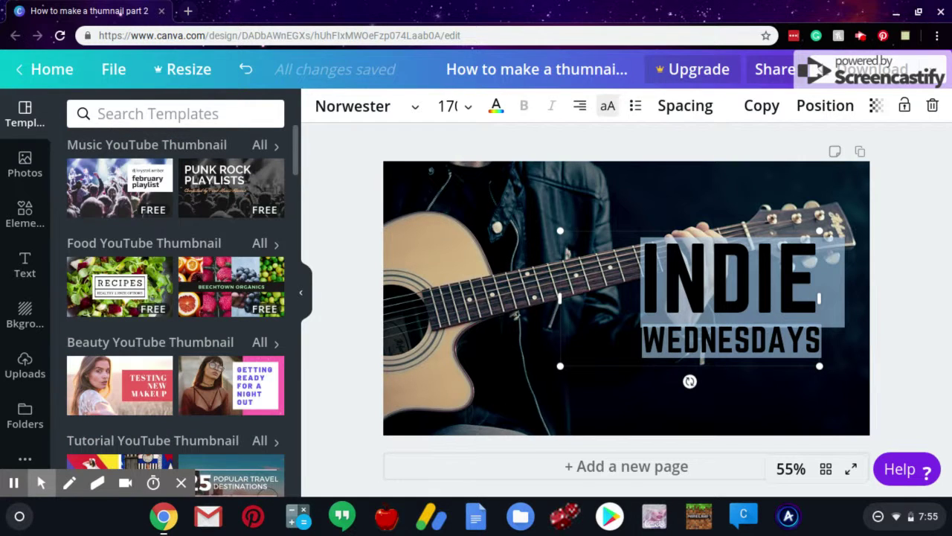
left_click(264, 145)
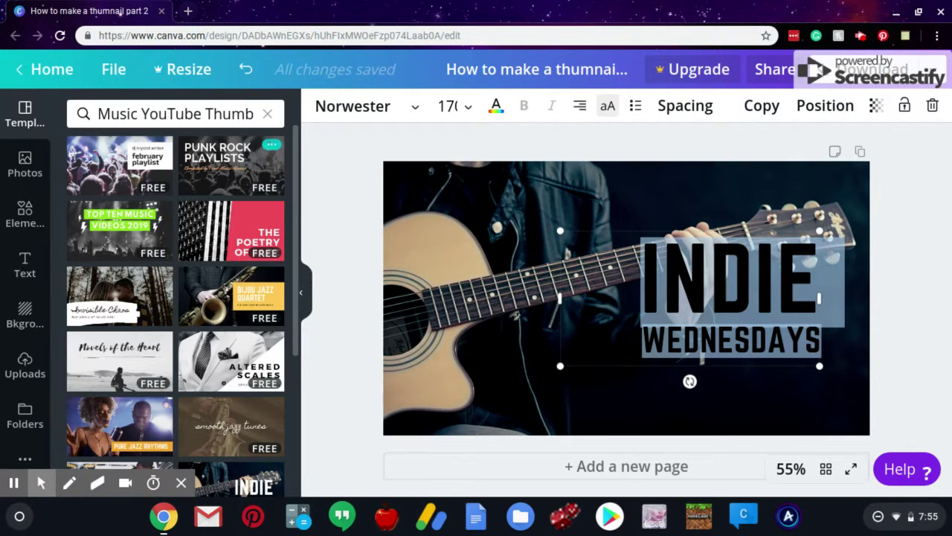
scroll(238, 294, "down", 3)
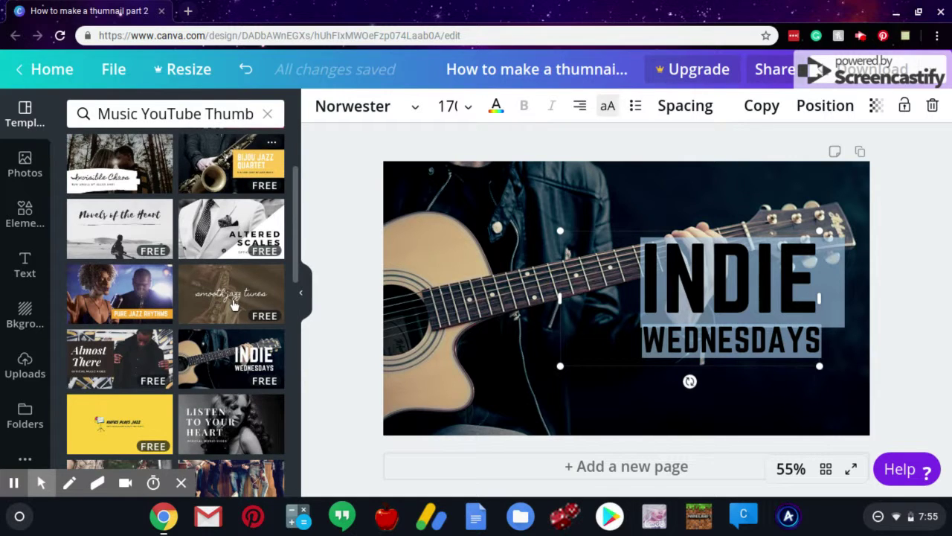
scroll(235, 301, "down", 1)
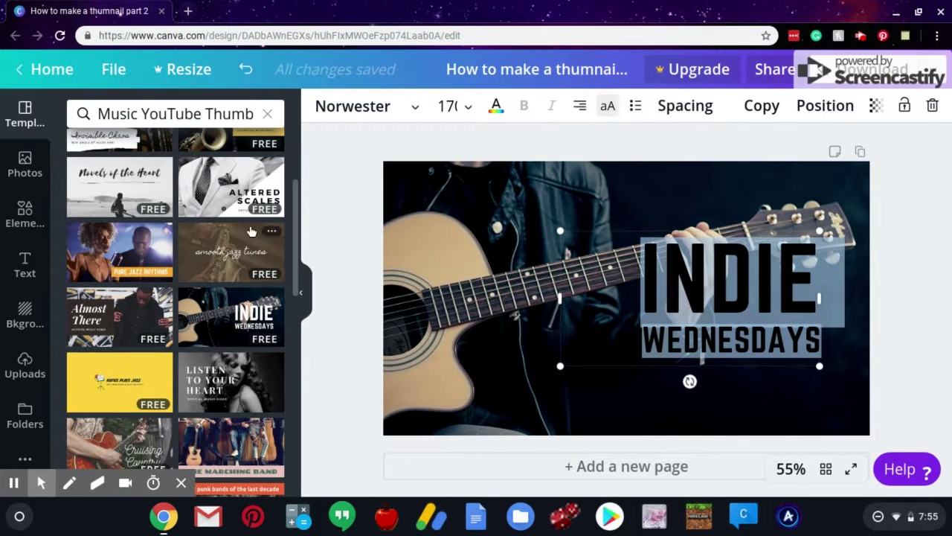
scroll(223, 246, "down", 1)
scroll(201, 298, "down", 1)
scroll(178, 350, "down", 2)
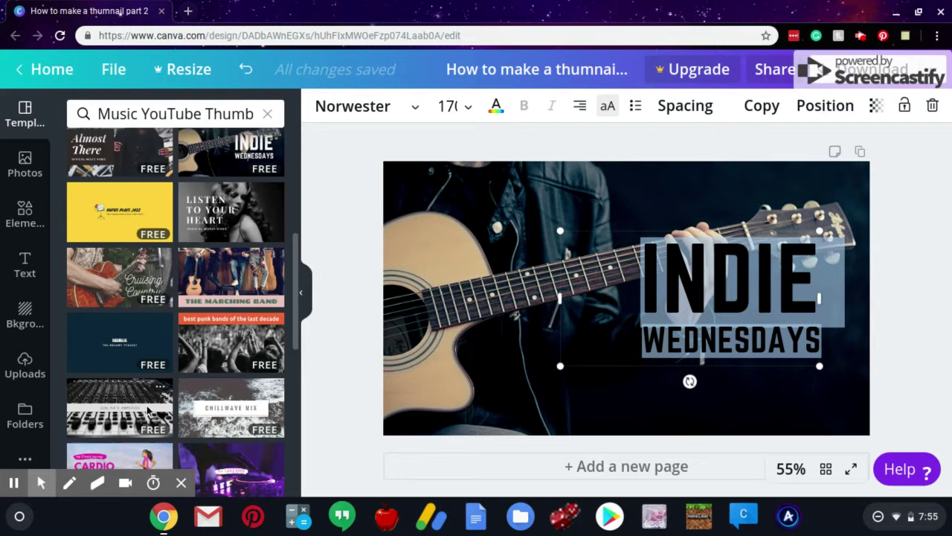
scroll(156, 394, "down", 2)
scroll(148, 410, "down", 3)
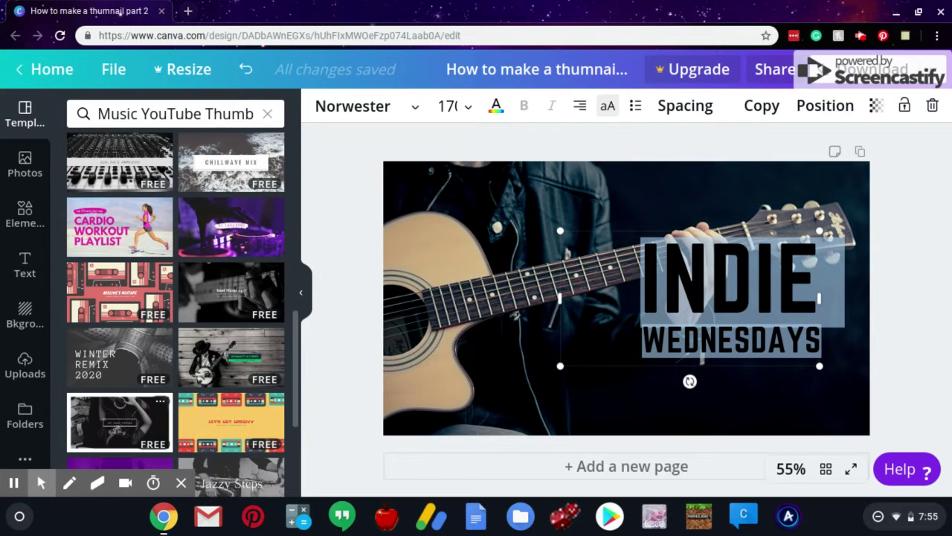
Apply the purple DJ Takehiro template and delete its DJ TAKEHIRO and LA — NYC texts
left_click(254, 233)
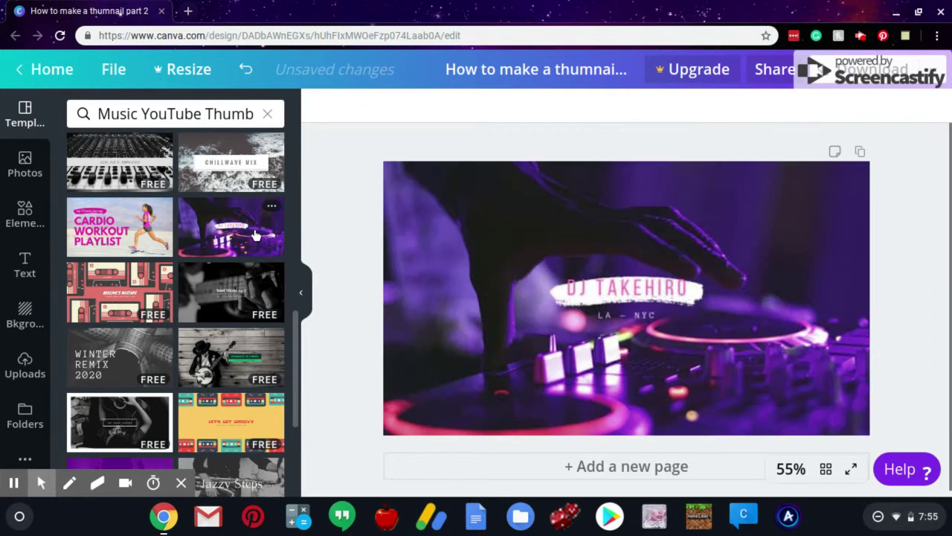
left_click(682, 296)
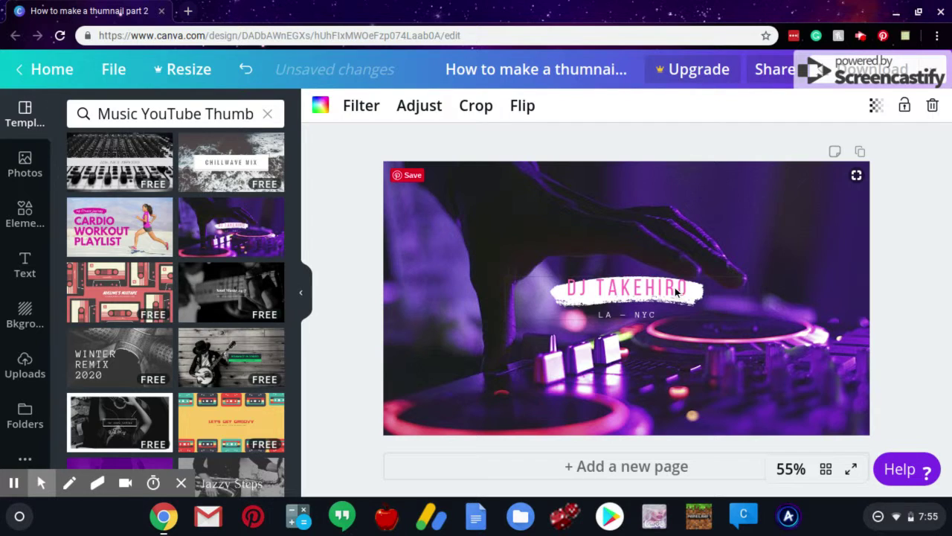
left_click(676, 288)
key("BackSpace")
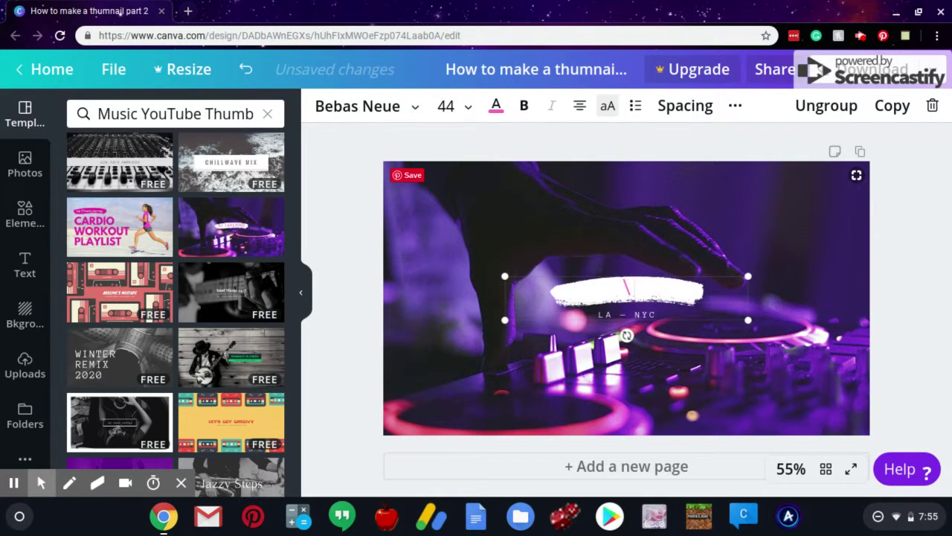
left_click(653, 315)
key("BackSpace")
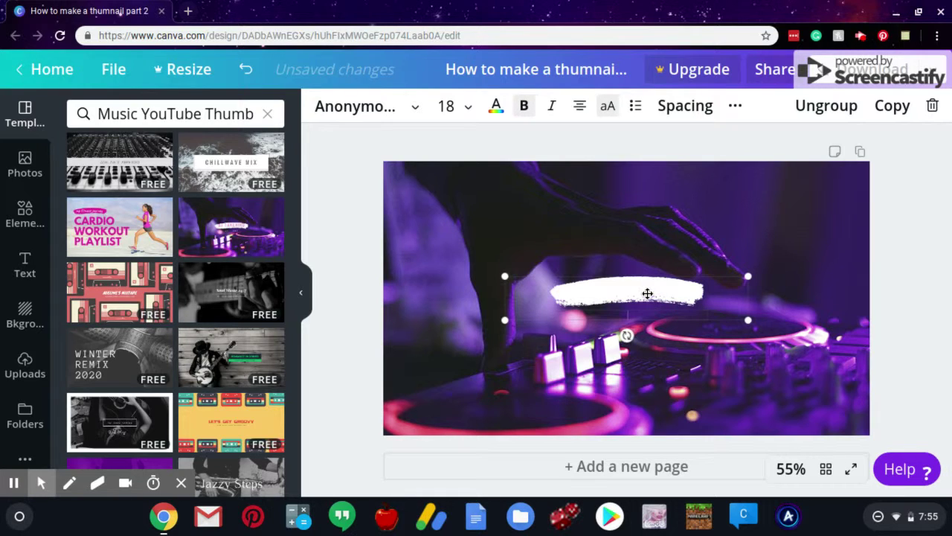
left_click(638, 281)
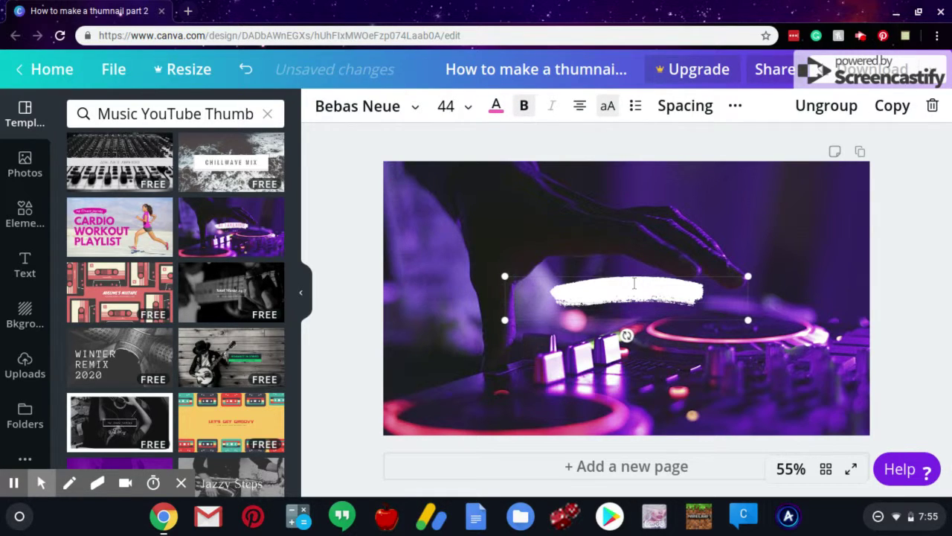
Type 'TOP 10 DJ SONGS' on the brush stroke and enlarge it by its corner
type("10")
type(" T")
key("BackSpace")
key("BackSpace")
key("BackSpace")
type("P 0")
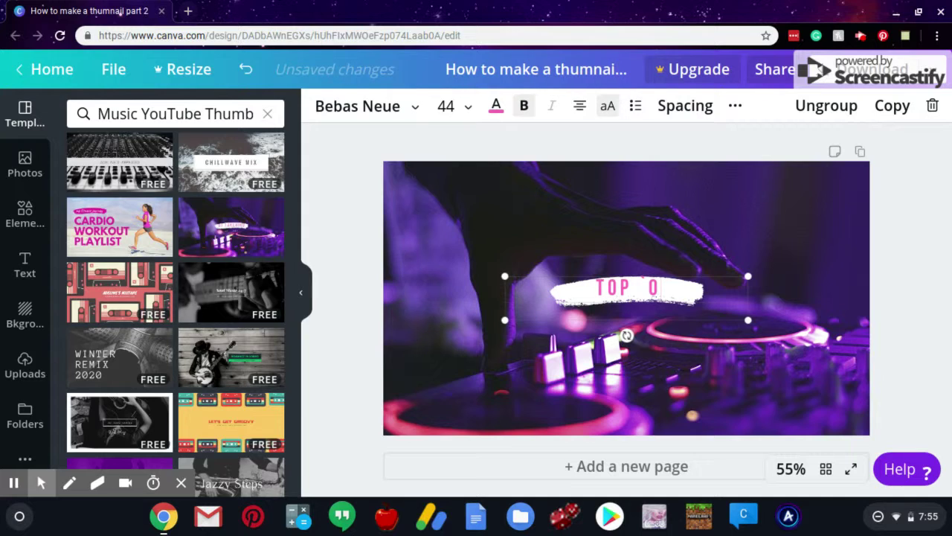
key("BackSpace")
key("BackSpace")
type("10")
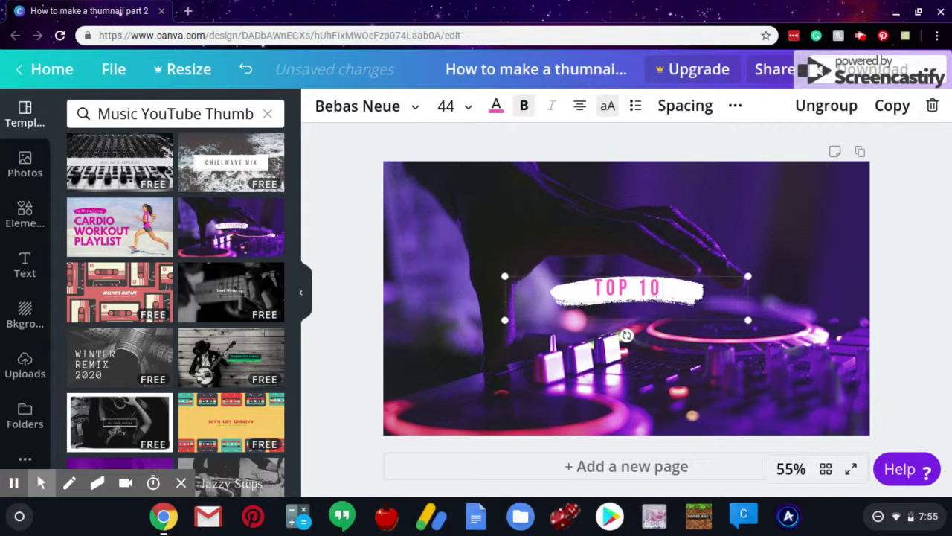
type(" D")
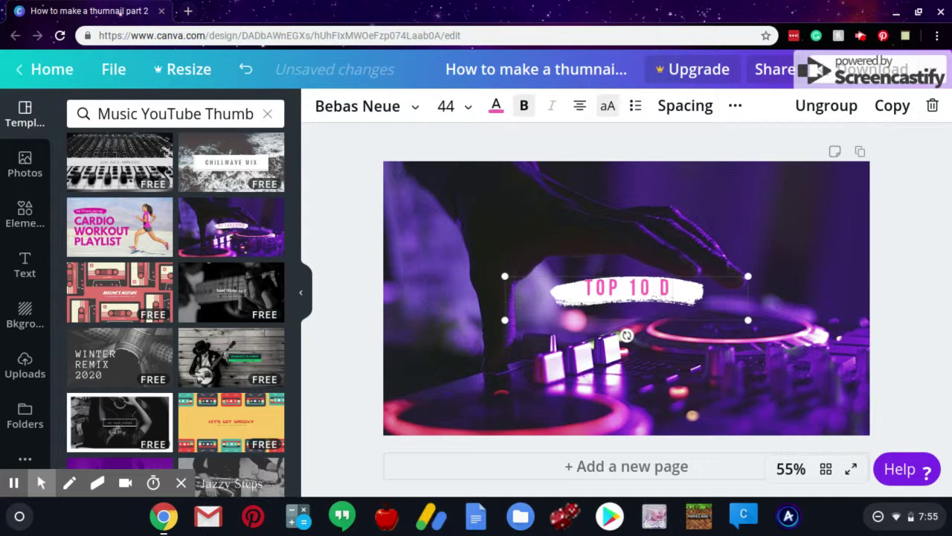
type("J SONG")
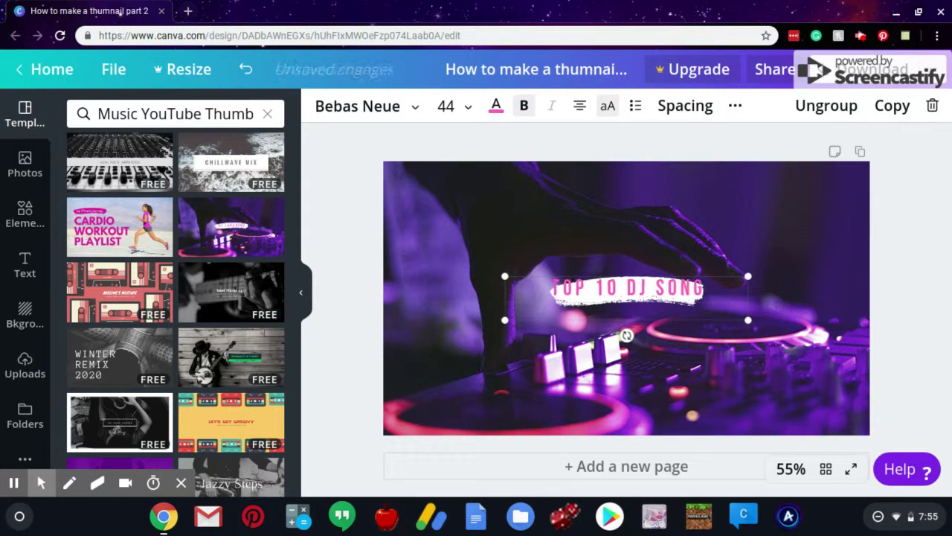
type("S")
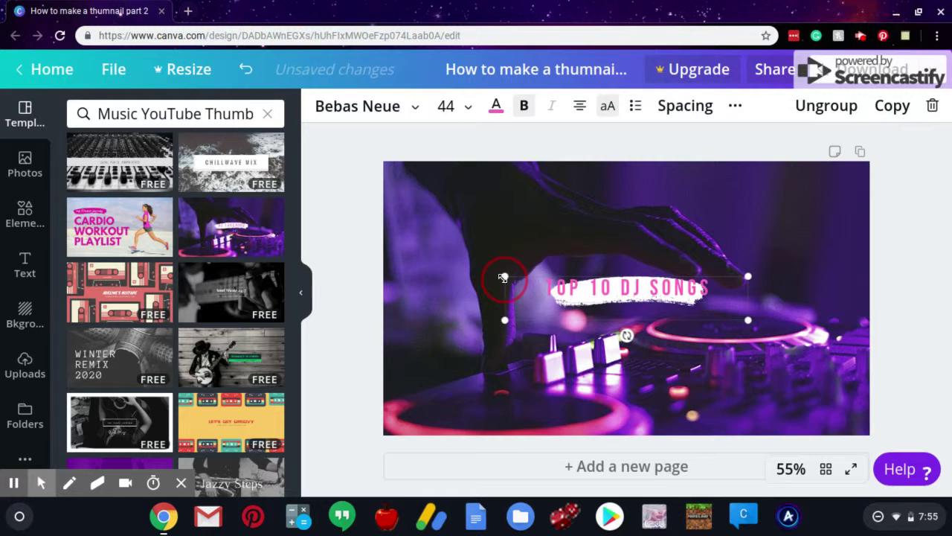
left_click_drag(503, 278, 422, 261)
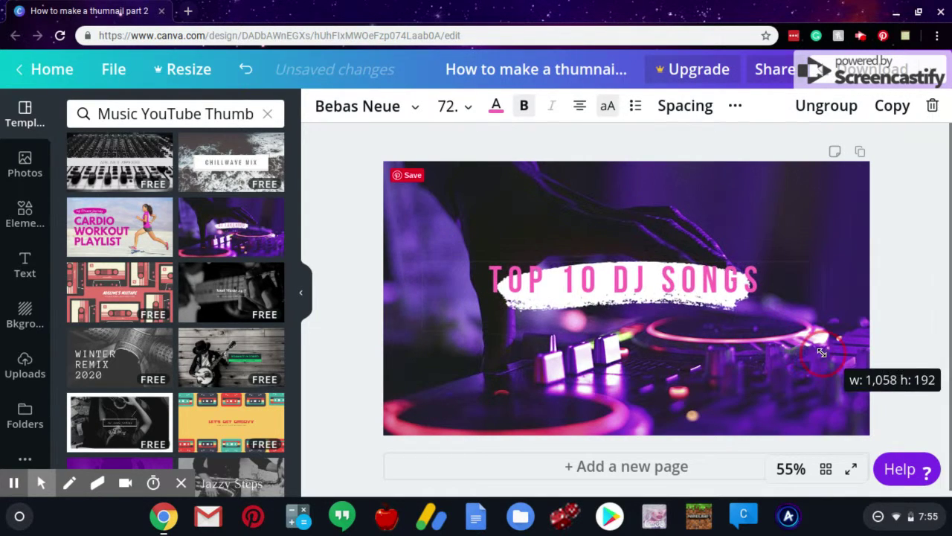
Enlarge the TOP 10 DJ SONGS title further and nudge it lower and right
left_click_drag(750, 324, 824, 334)
left_click_drag(675, 290, 707, 351)
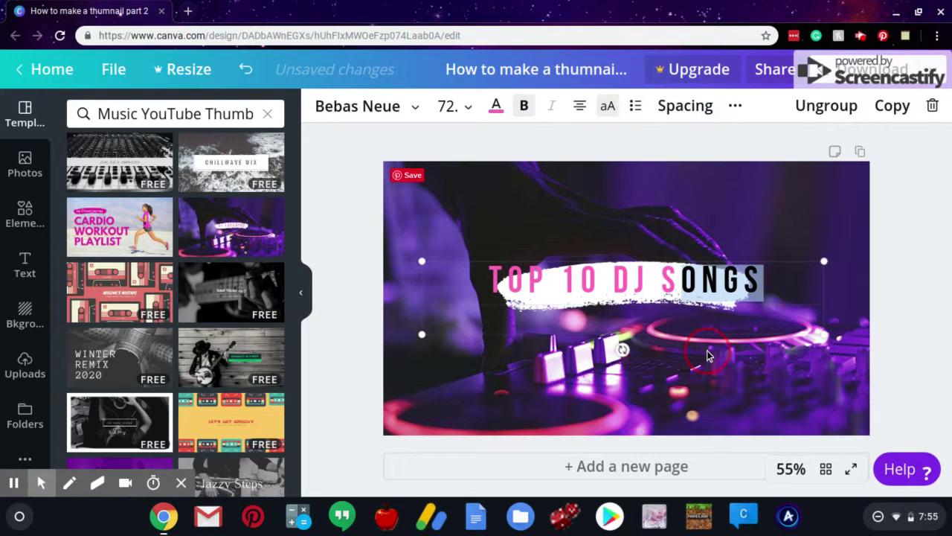
key("Escape")
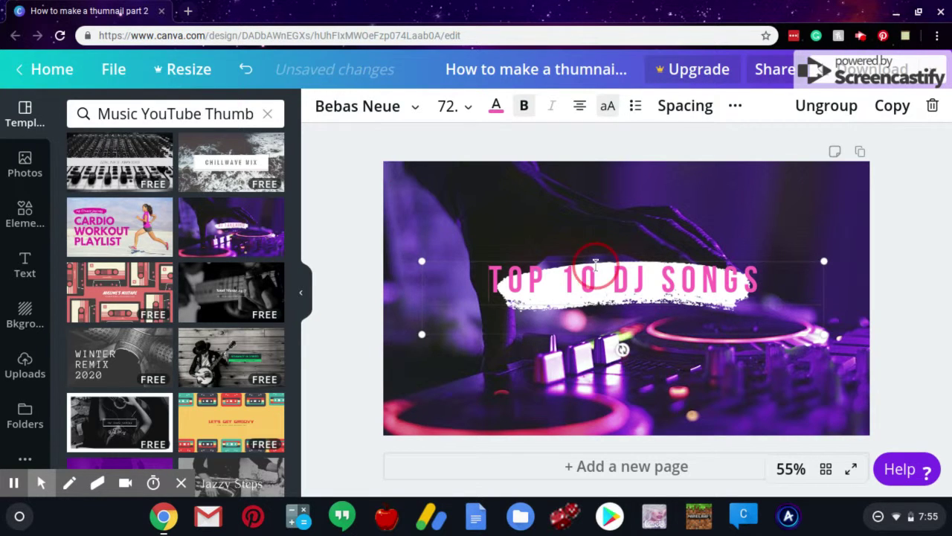
left_click(588, 256)
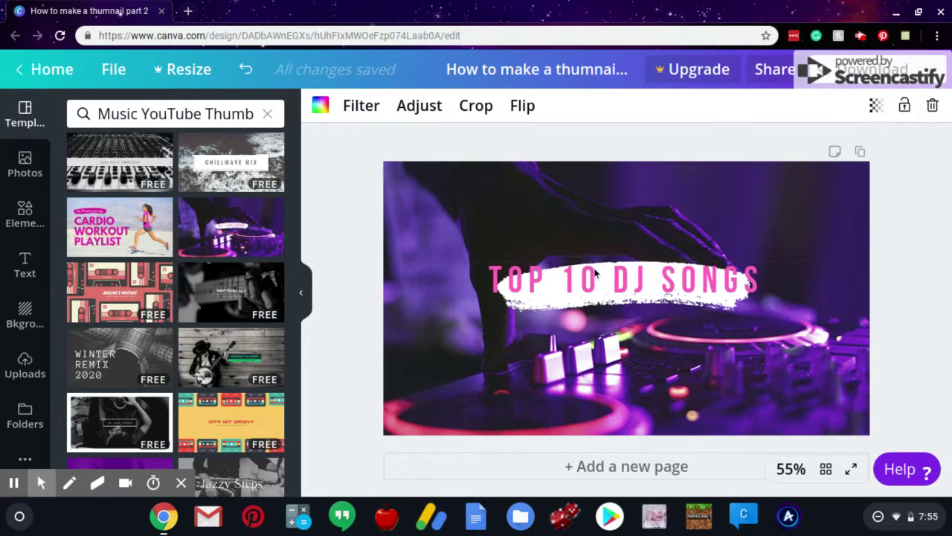
left_click(592, 266)
mouse_move(595, 280)
left_mouse_down()
mouse_move(637, 304)
mouse_move(590, 283)
left_mouse_up()
Set the turntable background photo's transparency to 94
left_click(361, 267)
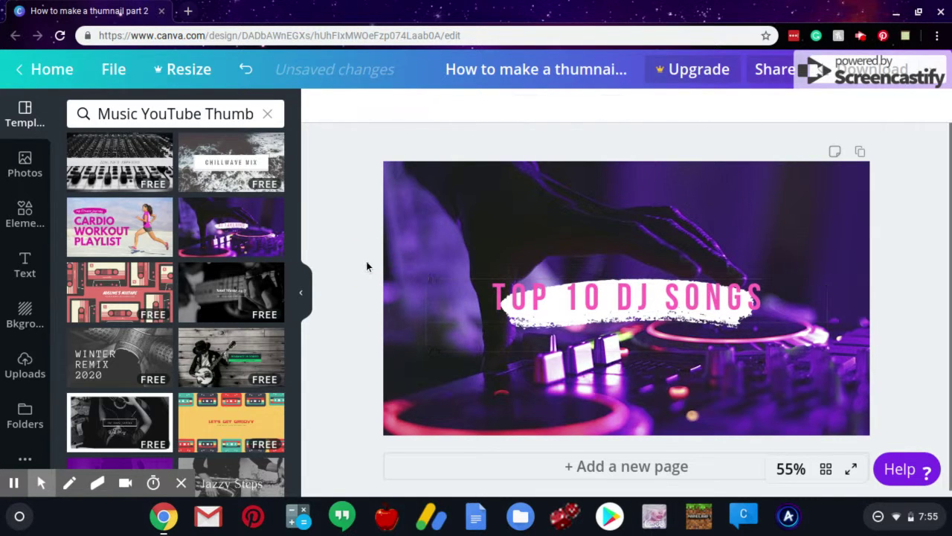
left_click(580, 227)
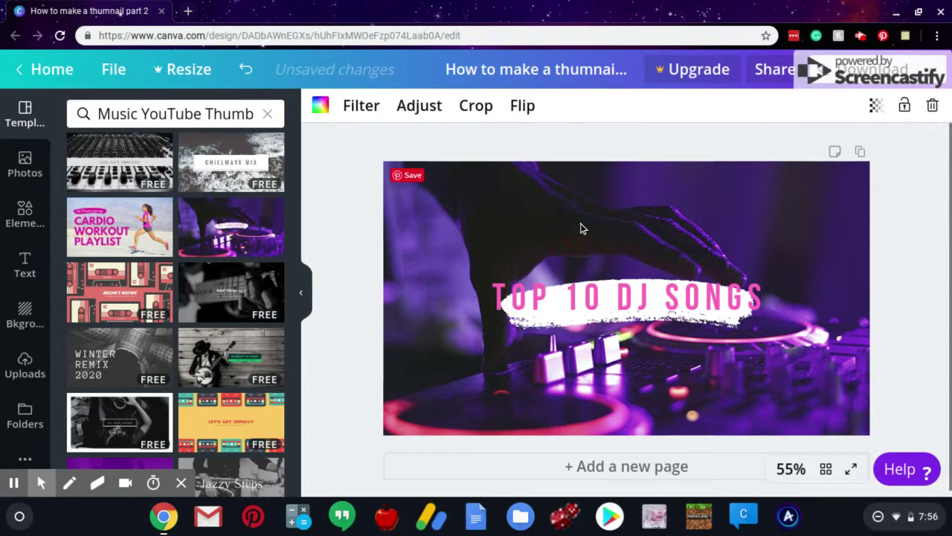
left_click(877, 105)
left_click_drag(845, 142, 839, 143)
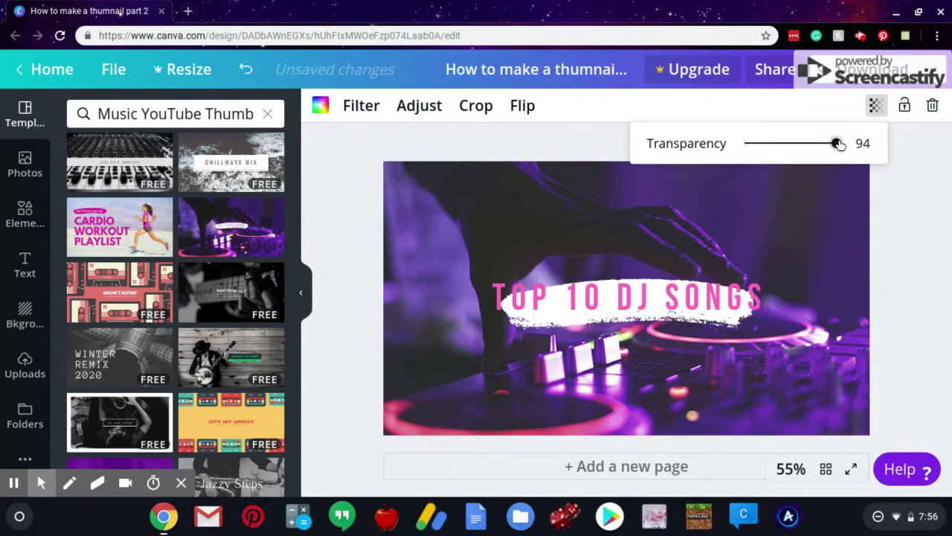
left_click(357, 256)
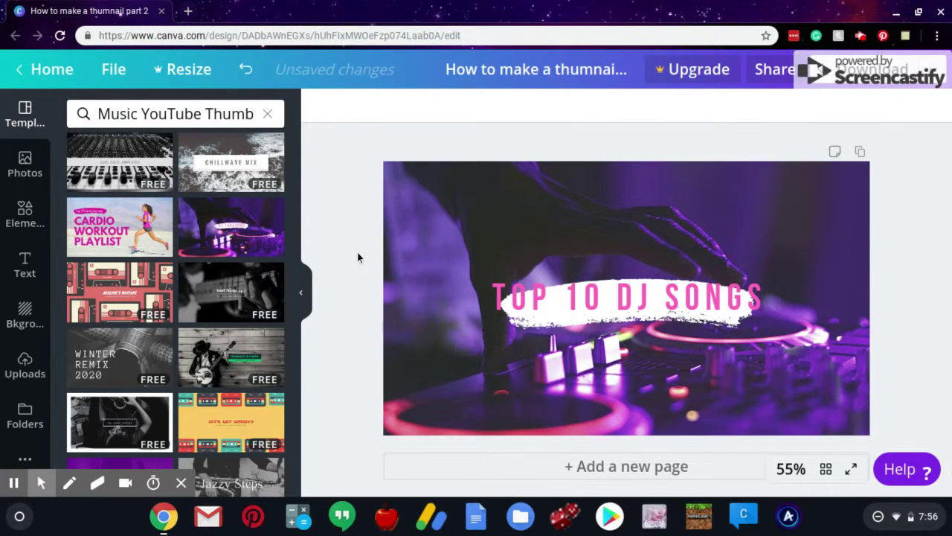
Recolour the TOP 10 DJ SONGS title to the deep red #eb0404
left_click(652, 310)
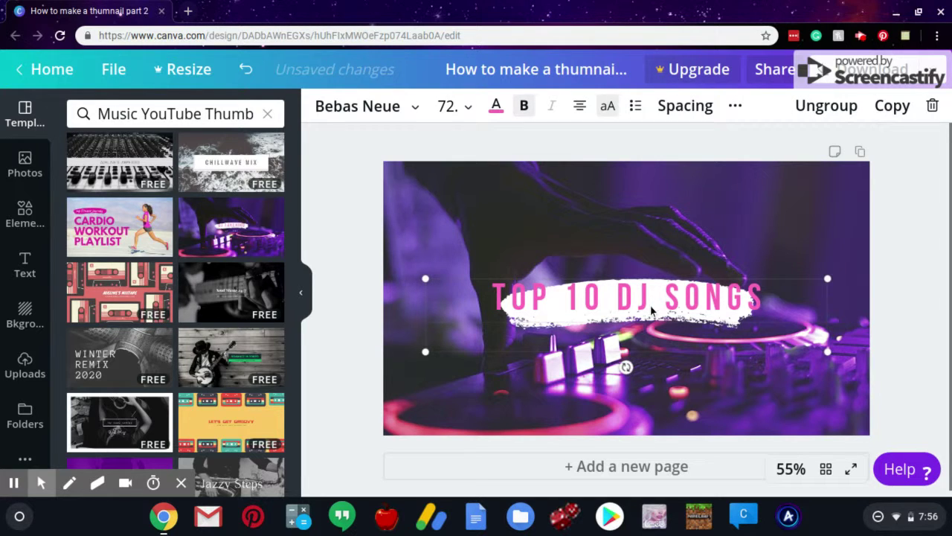
left_click(497, 107)
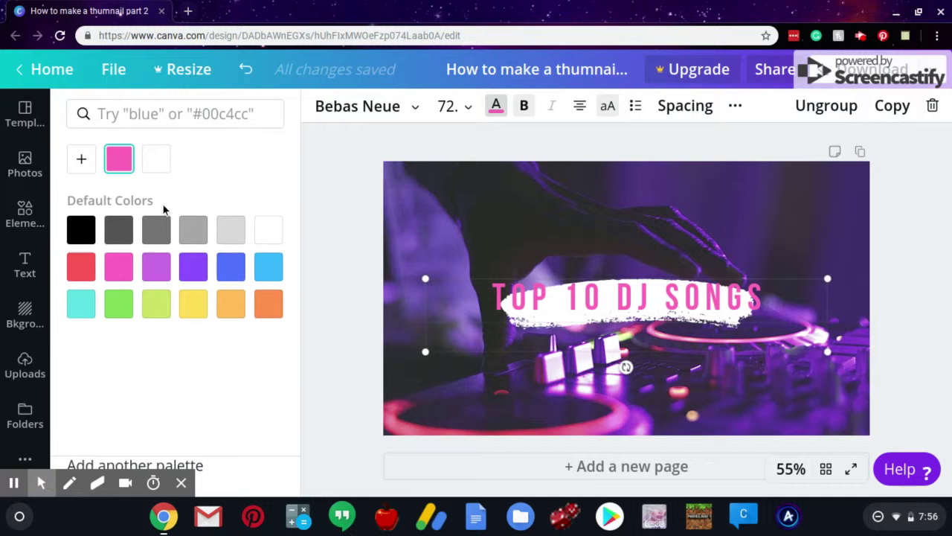
left_click(87, 267)
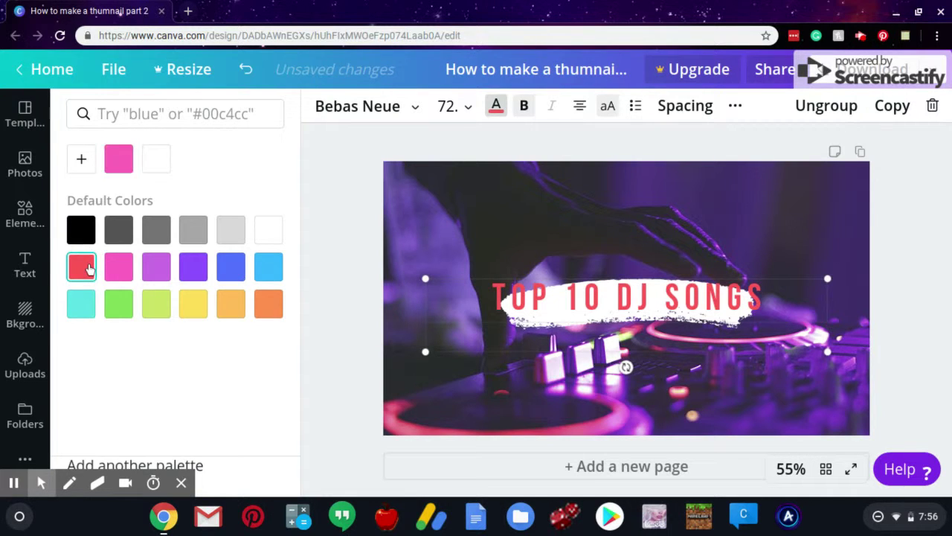
left_click(82, 160)
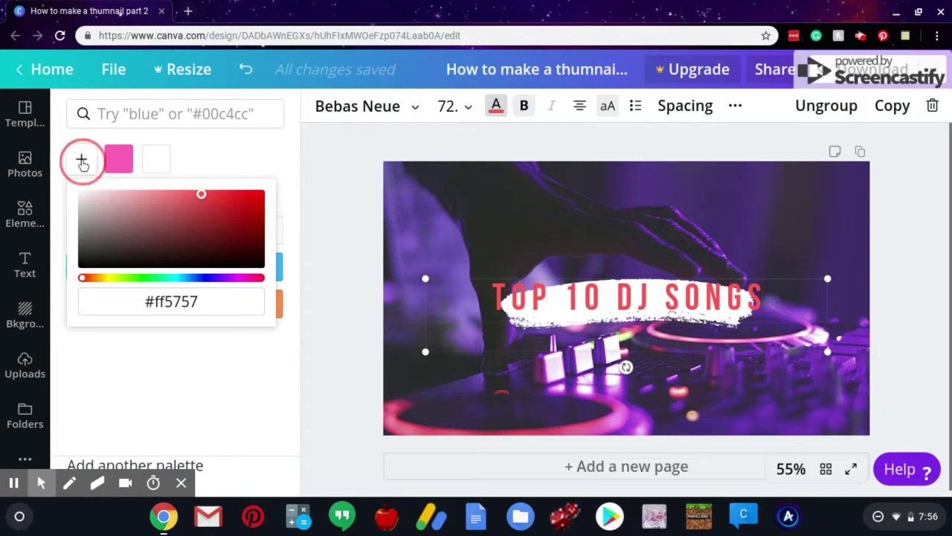
left_click(261, 198)
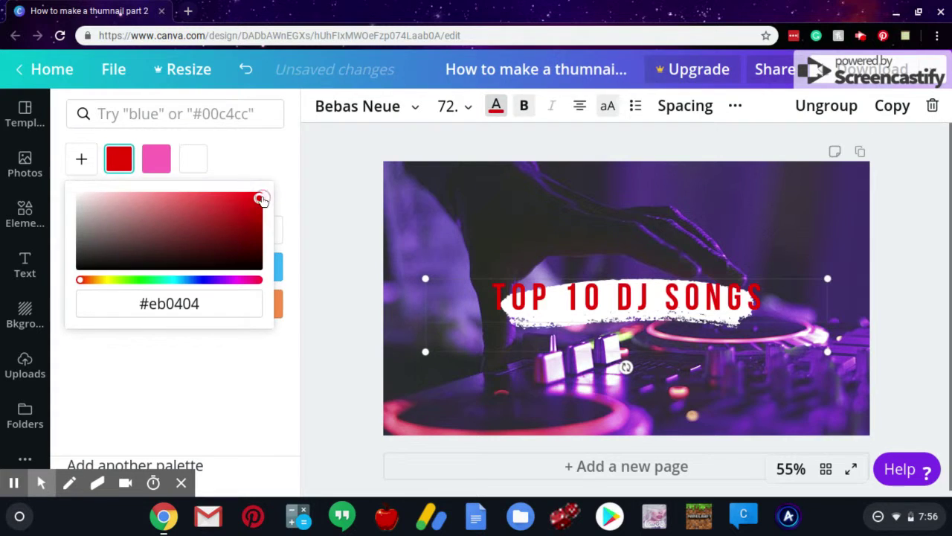
left_click(403, 188)
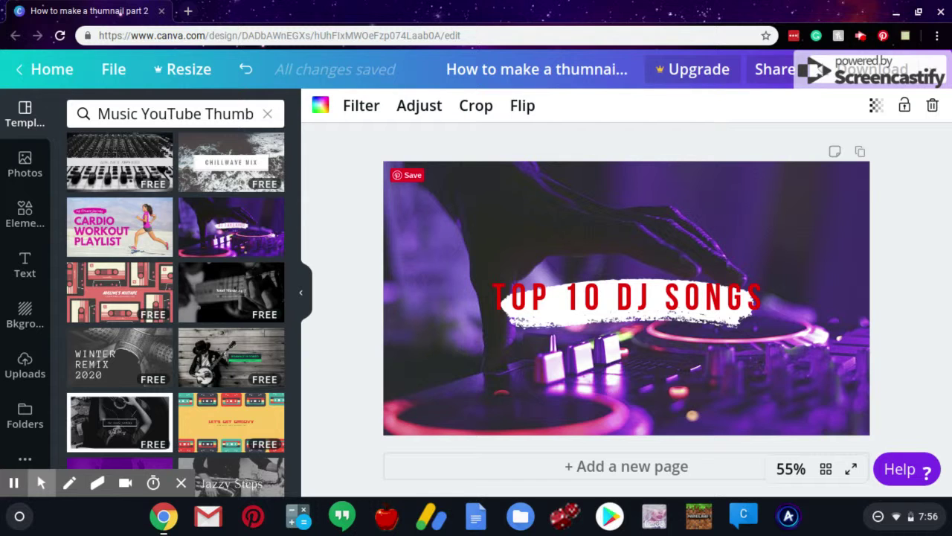
Delete the DJ background photo and the TOP 10 DJ SONGS title
scroll(265, 328, "down", 2)
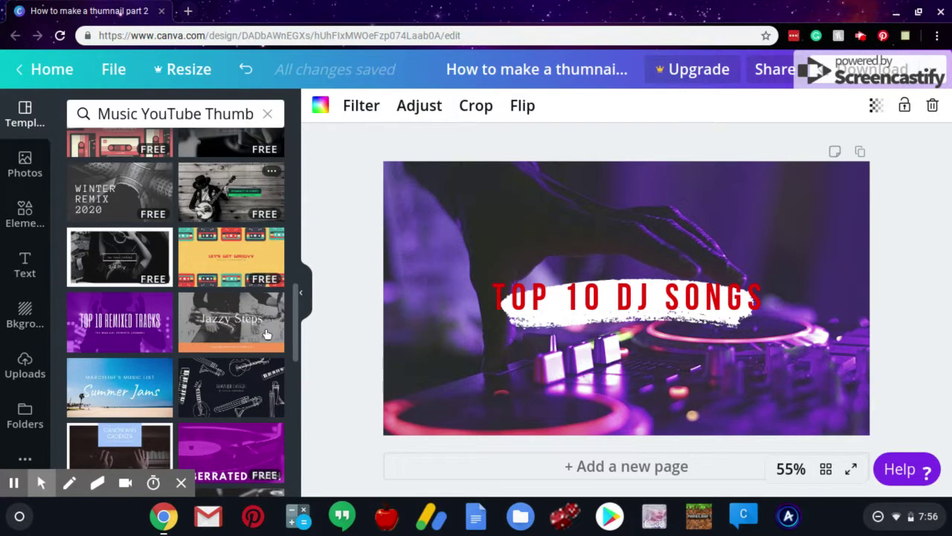
scroll(266, 328, "down", 3)
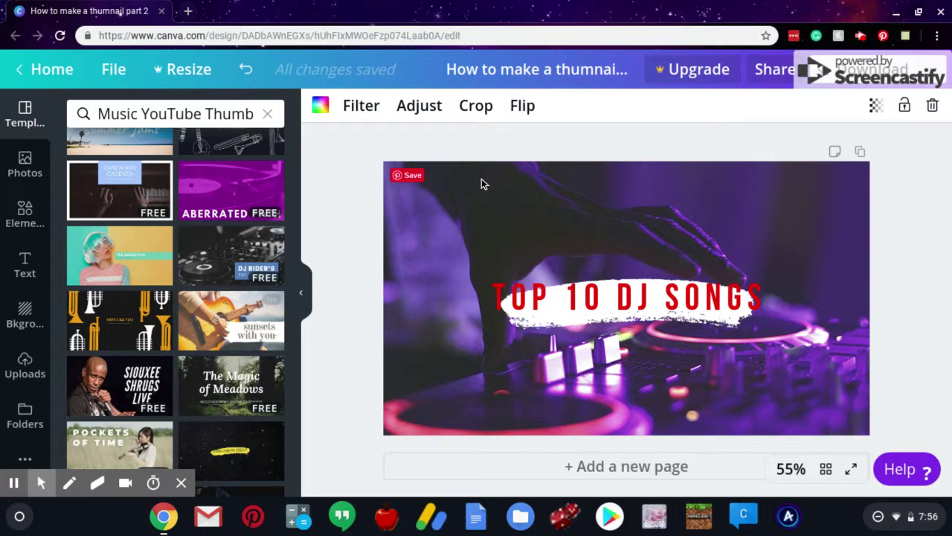
key("Delete")
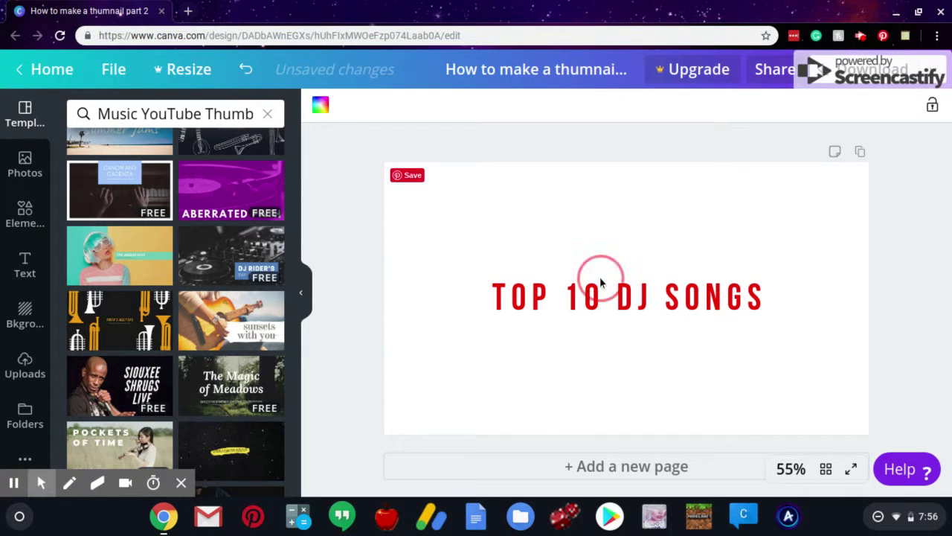
left_click(554, 297)
key("Delete")
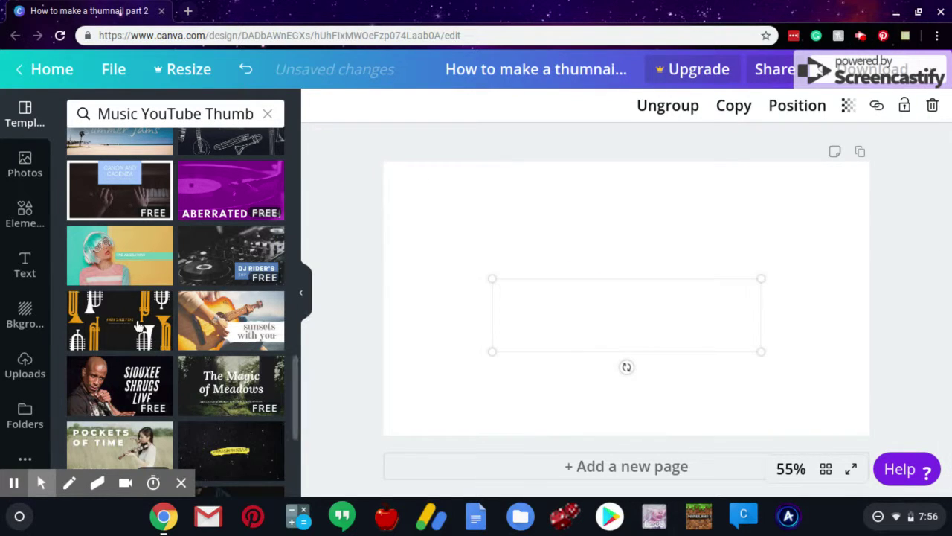
Find the rain-on-glass heart photo among the uploaded files
left_click(33, 302)
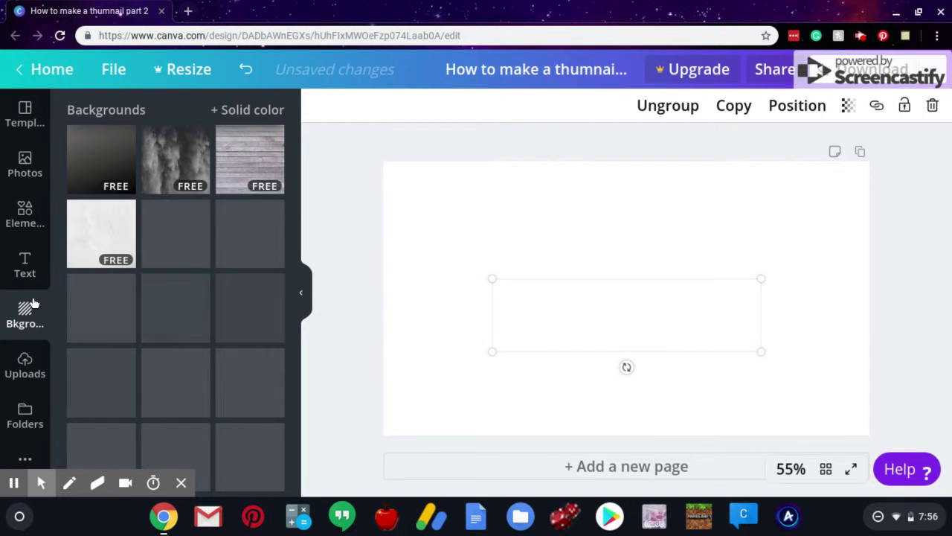
left_click(24, 363)
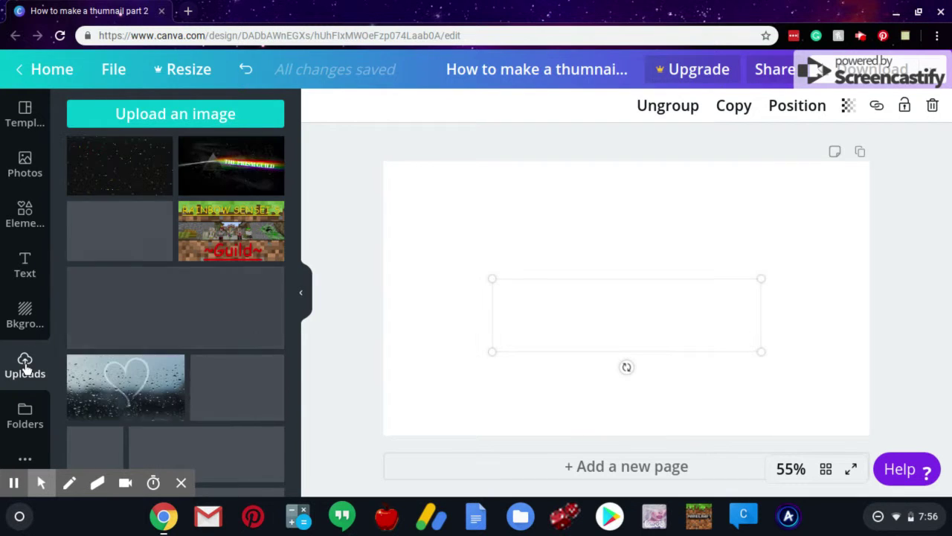
scroll(101, 330, "down", 2)
scroll(105, 326, "down", 1)
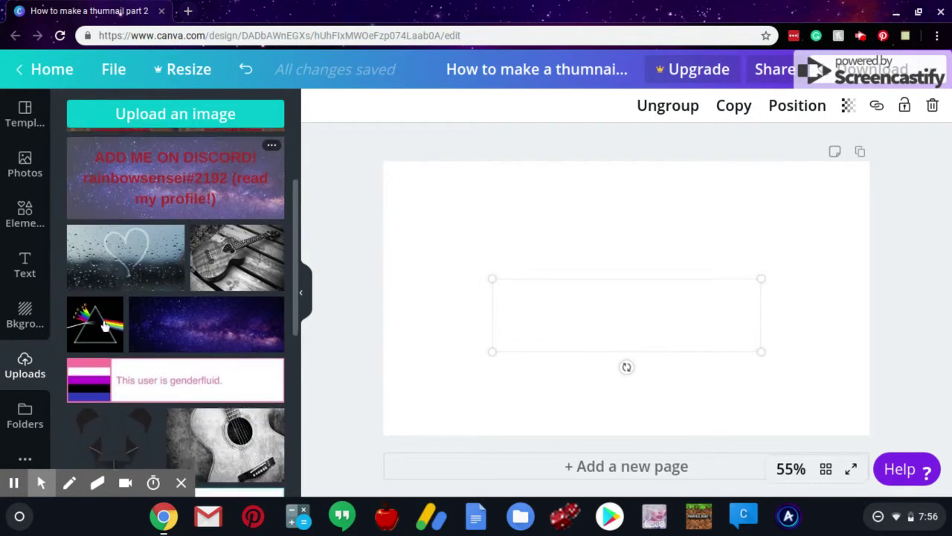
scroll(103, 326, "down", 2)
scroll(102, 325, "down", 2)
scroll(103, 326, "down", 2)
scroll(102, 326, "down", 1)
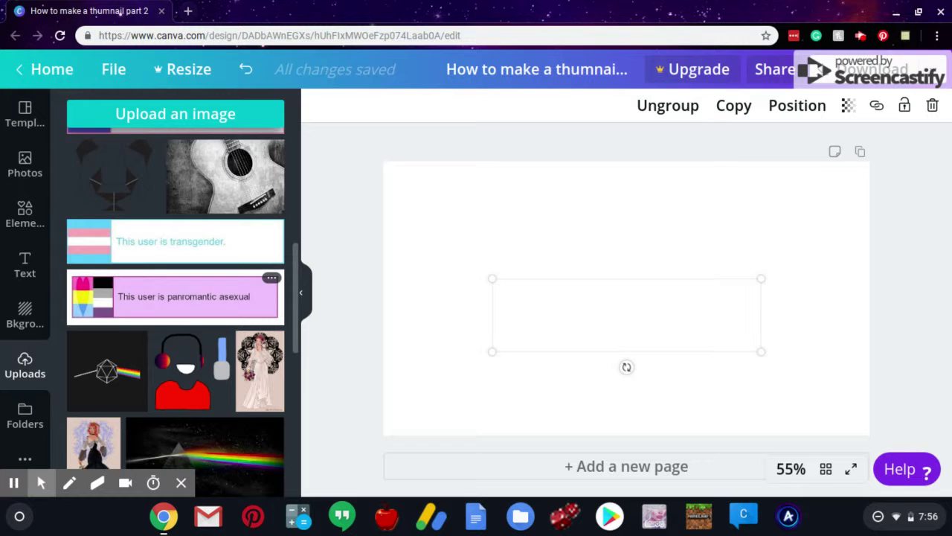
scroll(103, 326, "down", 1)
scroll(102, 326, "down", 3)
scroll(102, 326, "down", 2)
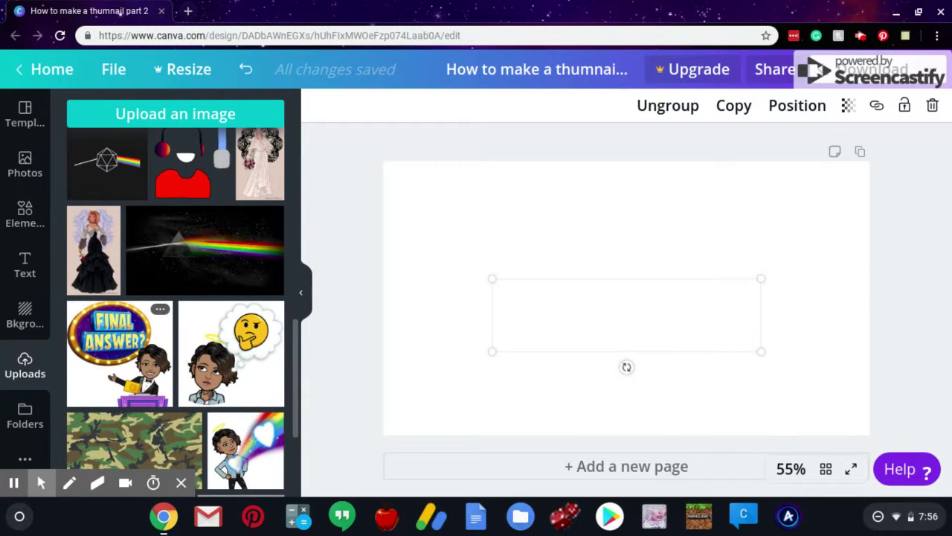
scroll(103, 326, "down", 5)
scroll(103, 326, "up", 10)
scroll(102, 326, "up", 2)
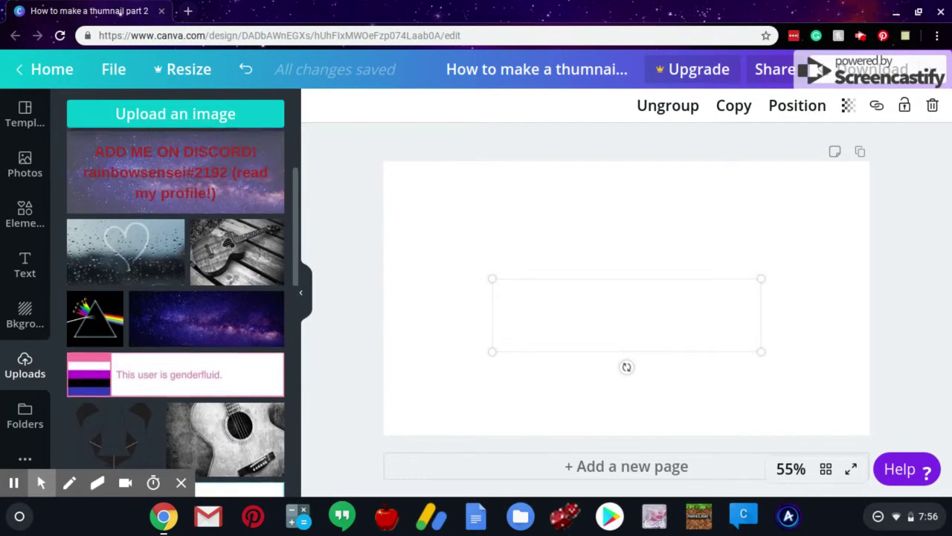
scroll(102, 326, "up", 3)
Add the rain-heart photo and stretch it to cover the whole canvas
left_click(122, 383)
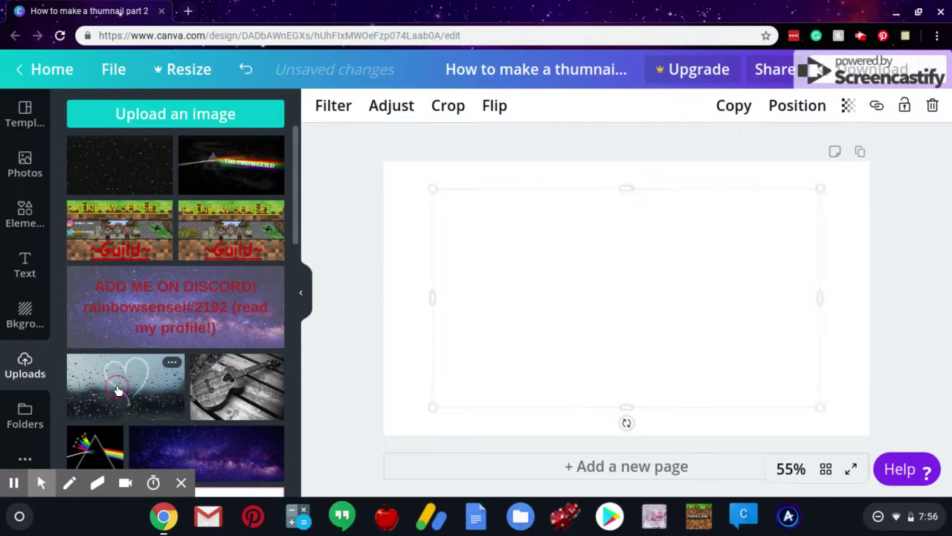
left_click(432, 189)
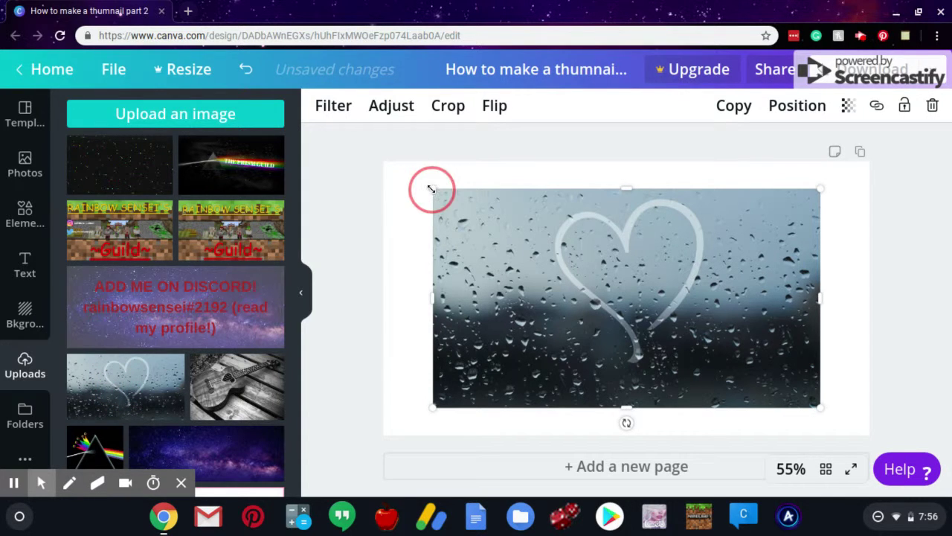
left_click_drag(410, 170, 377, 150)
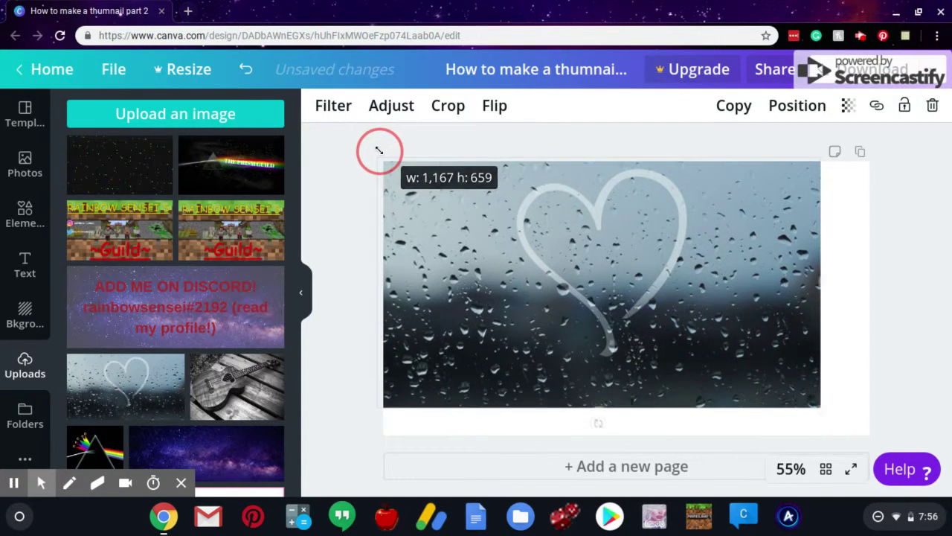
left_click_drag(820, 407, 877, 434)
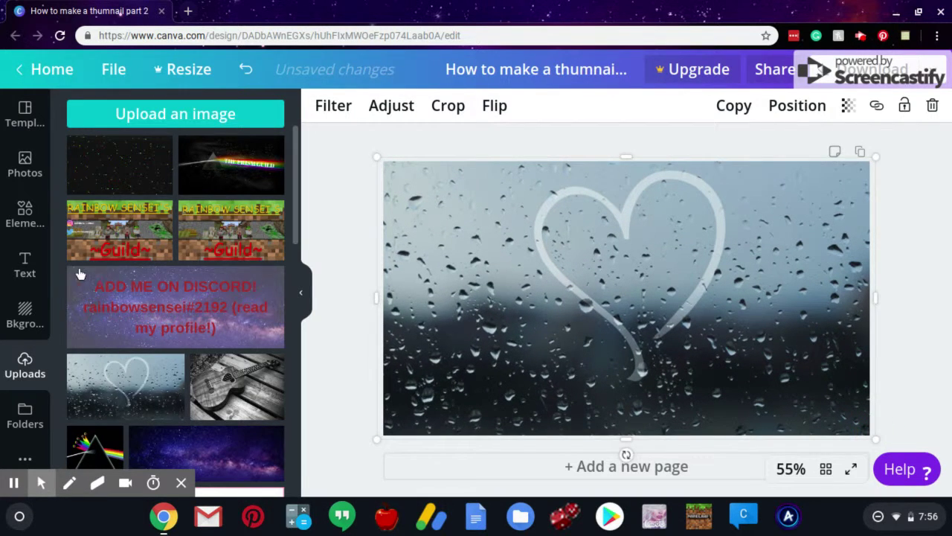
Add a brush-stroke heading reading '10 top sad songs', correcting a typo
left_click(30, 269)
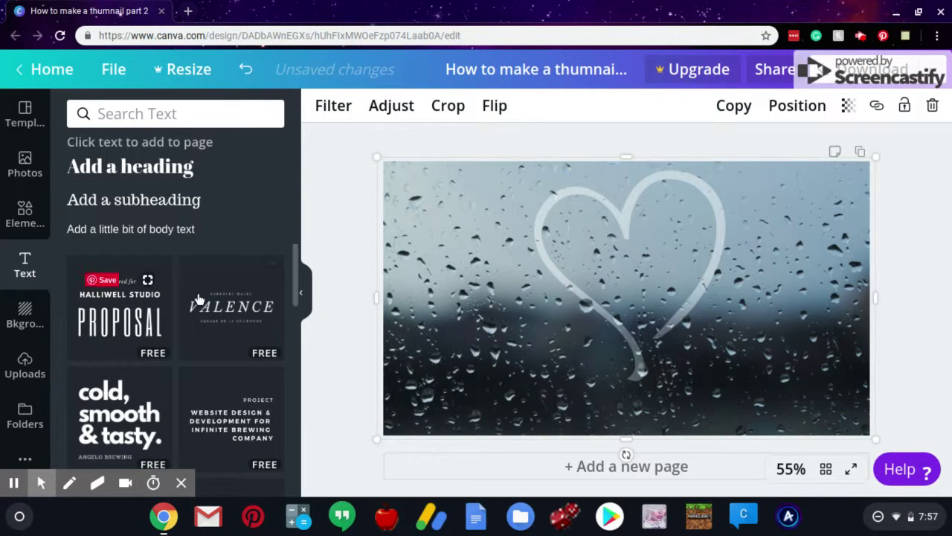
scroll(197, 297, "down", 2)
scroll(198, 291, "up", 2)
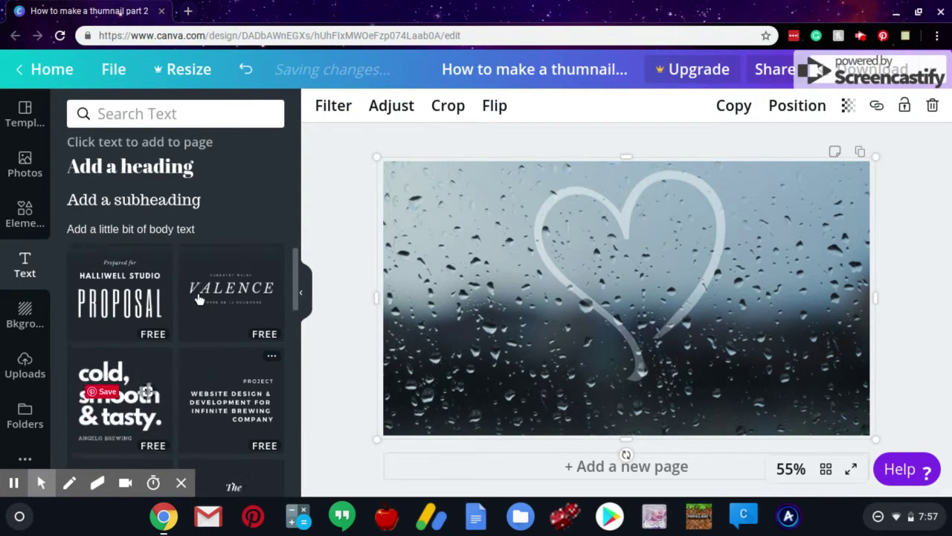
left_click(138, 168)
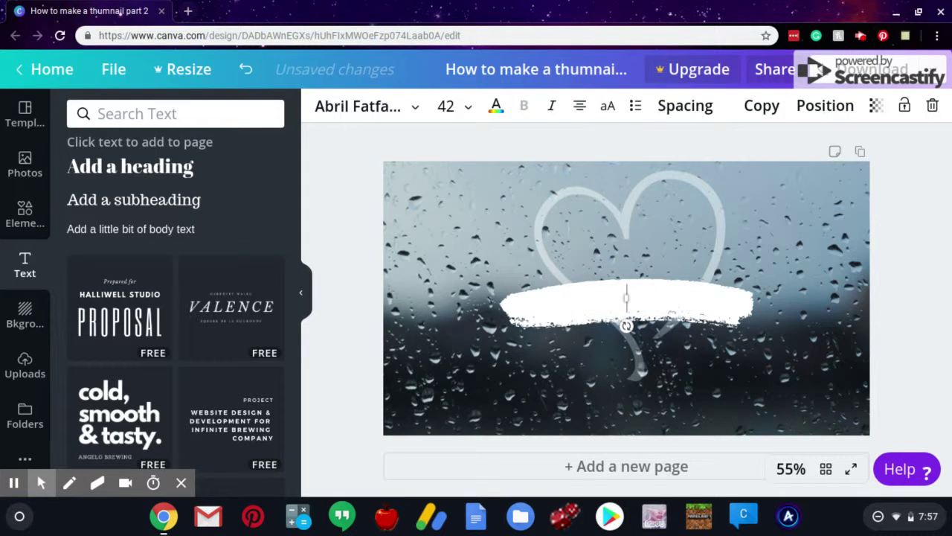
type("10")
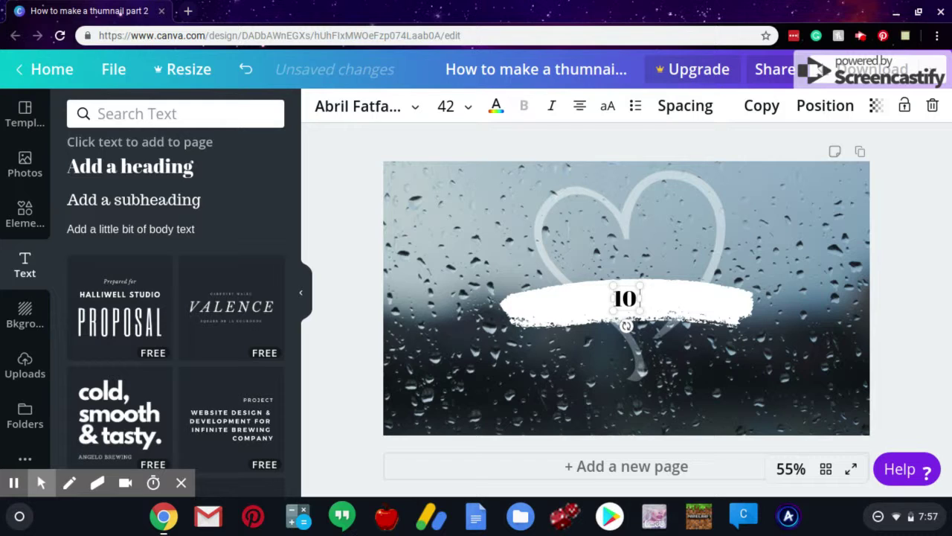
type(" top")
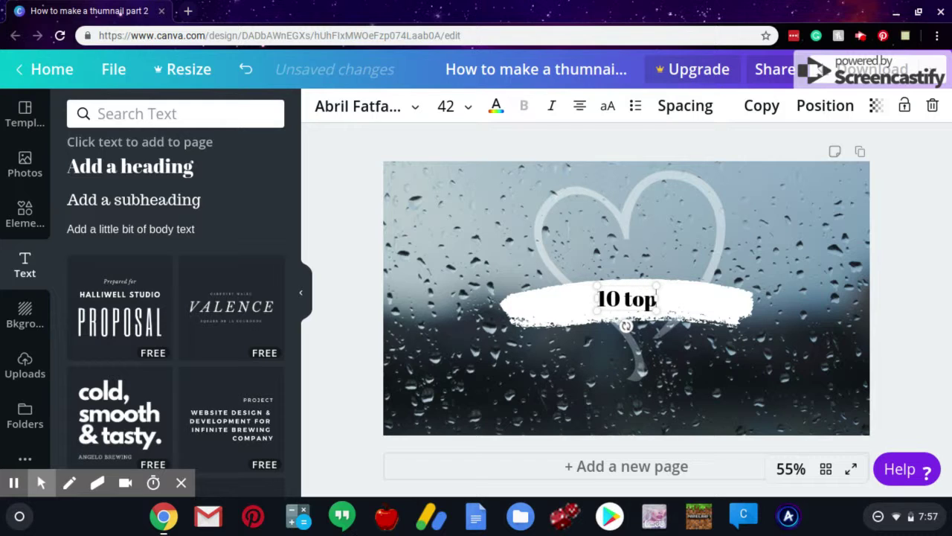
type("sad")
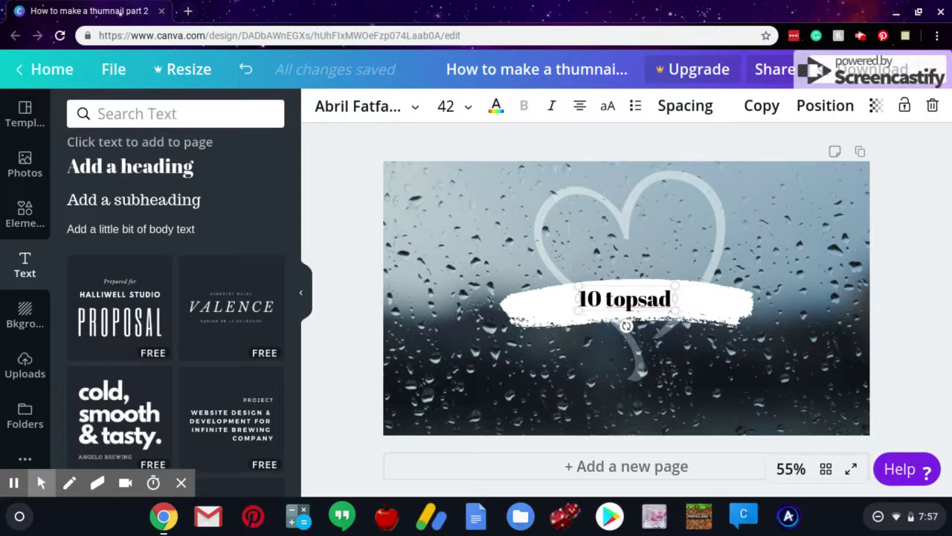
key("BackSpace")
key("BackSpace")
key("BackSpace")
type("sad")
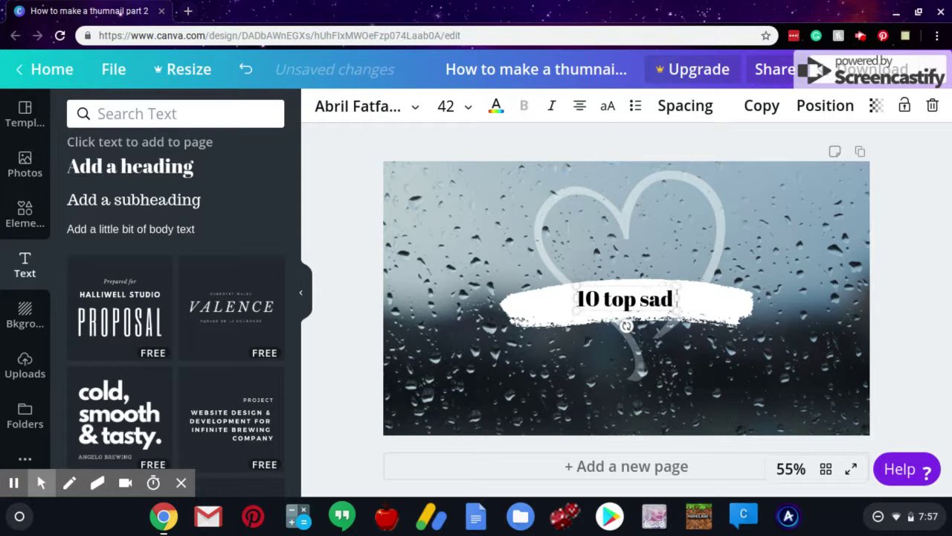
type(" songs")
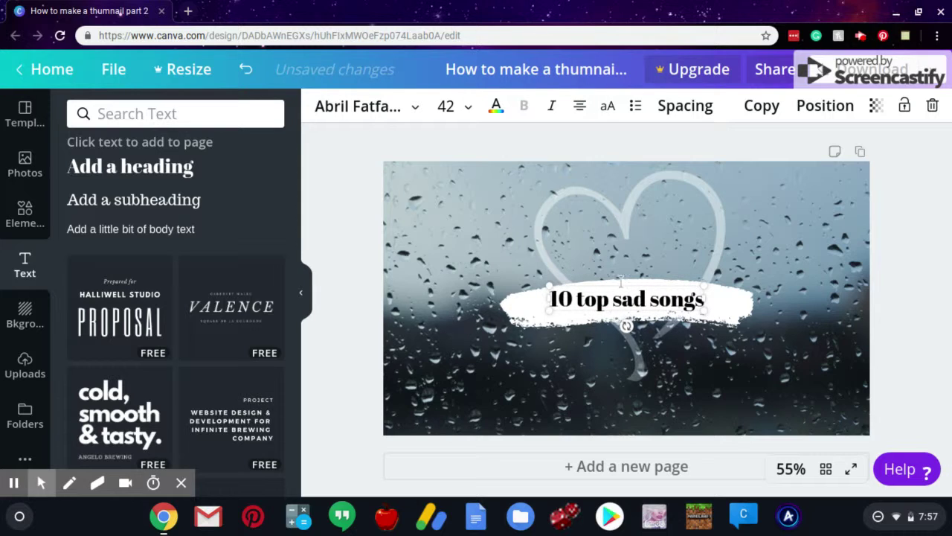
Delete the white brush stroke and move the title up into the heart
left_click(729, 317)
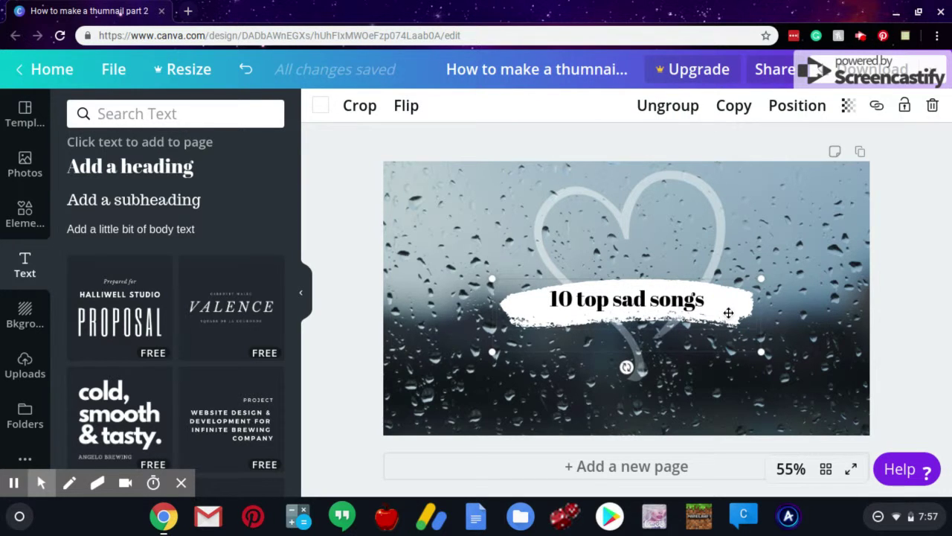
mouse_move(728, 313)
left_mouse_down()
mouse_move(749, 357)
mouse_move(746, 379)
mouse_move(736, 380)
left_mouse_up()
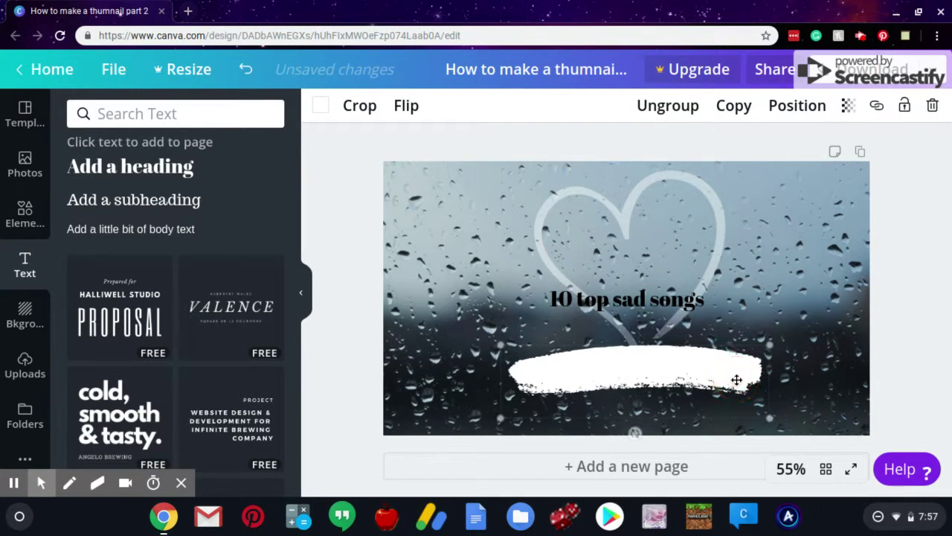
key("Delete")
key("Delete")
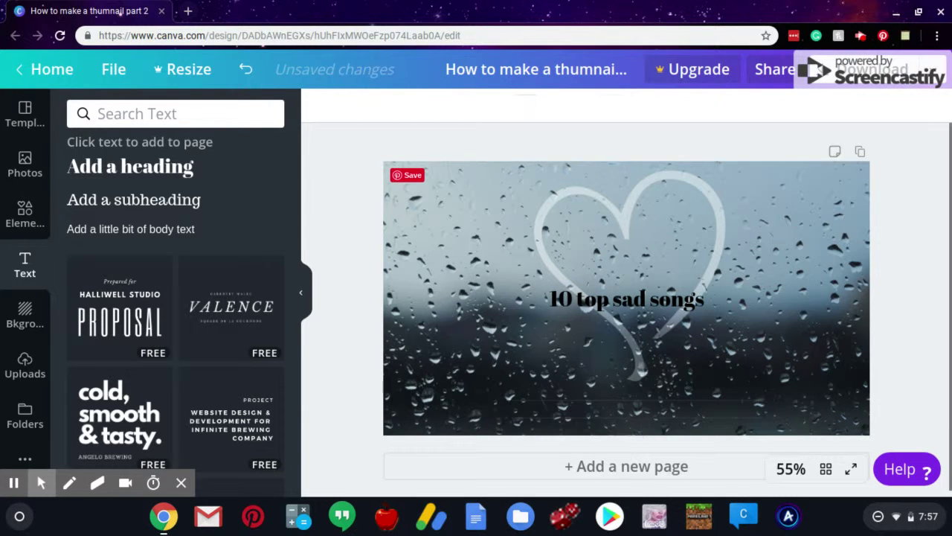
left_click(609, 300)
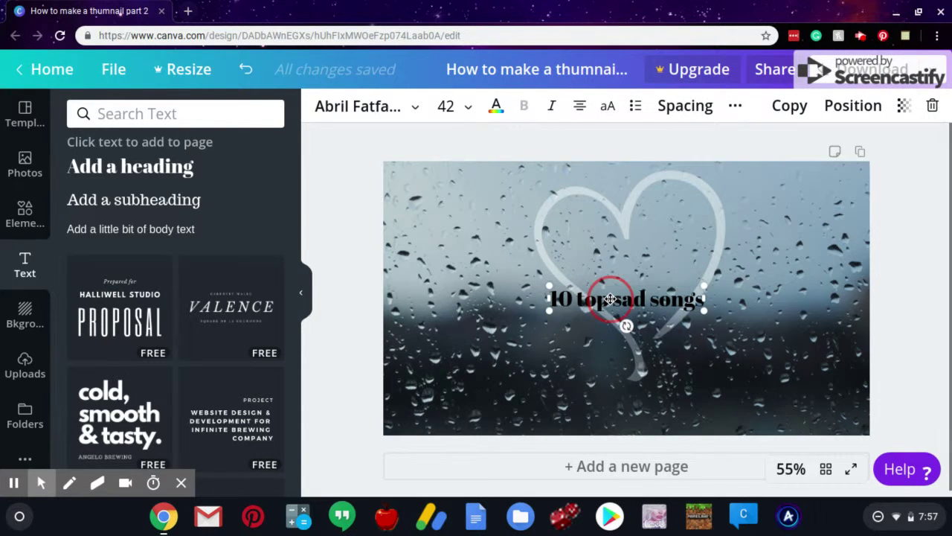
mouse_move(609, 300)
left_mouse_down()
mouse_move(617, 391)
mouse_move(619, 258)
left_mouse_up()
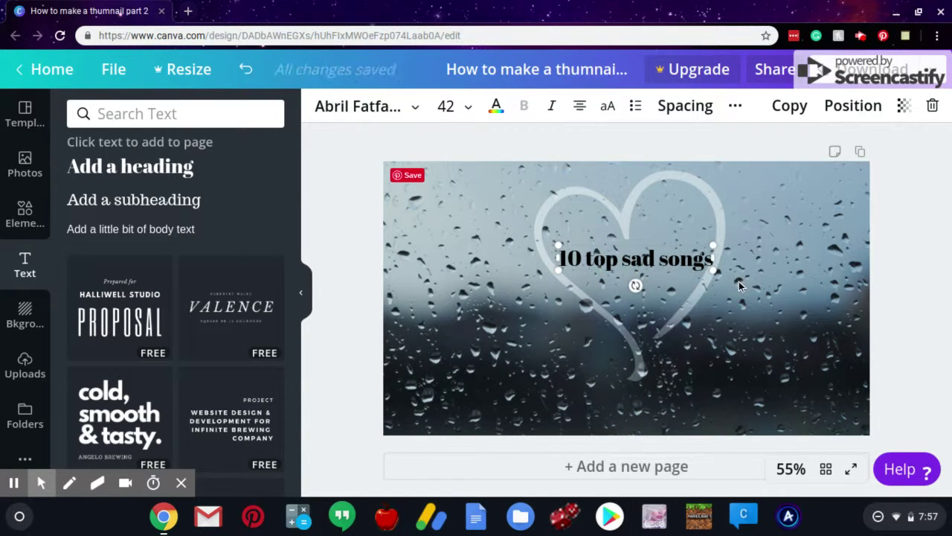
Fade the rain photo to about 86 transparency
left_click(390, 216)
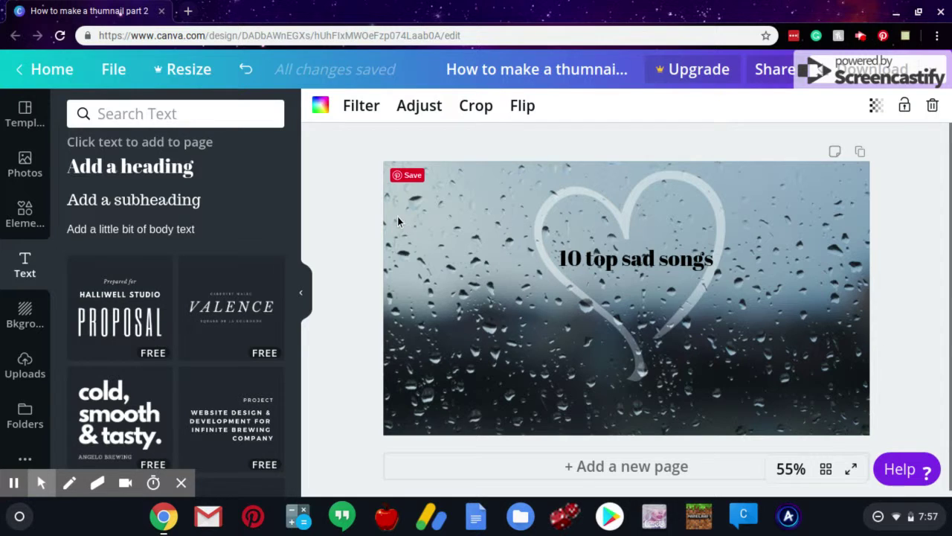
left_click(876, 105)
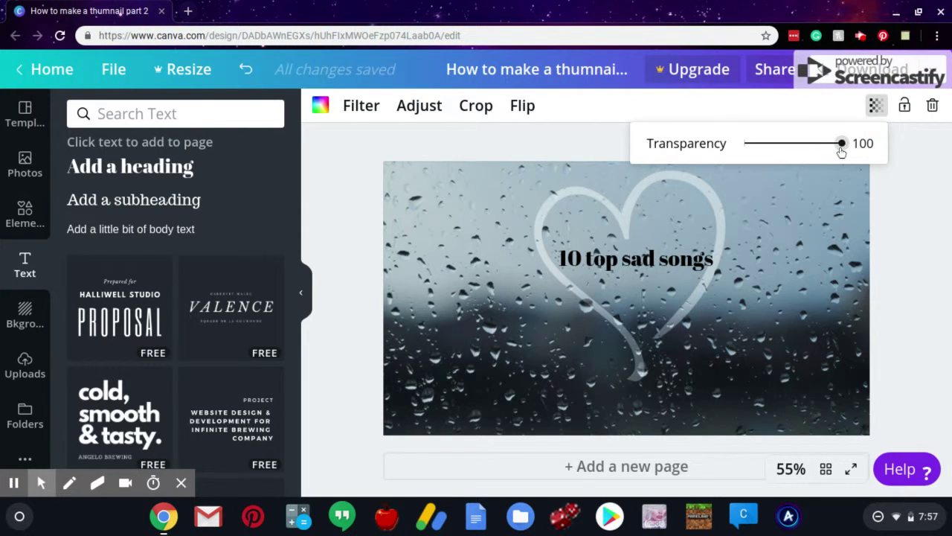
left_click_drag(842, 149, 832, 152)
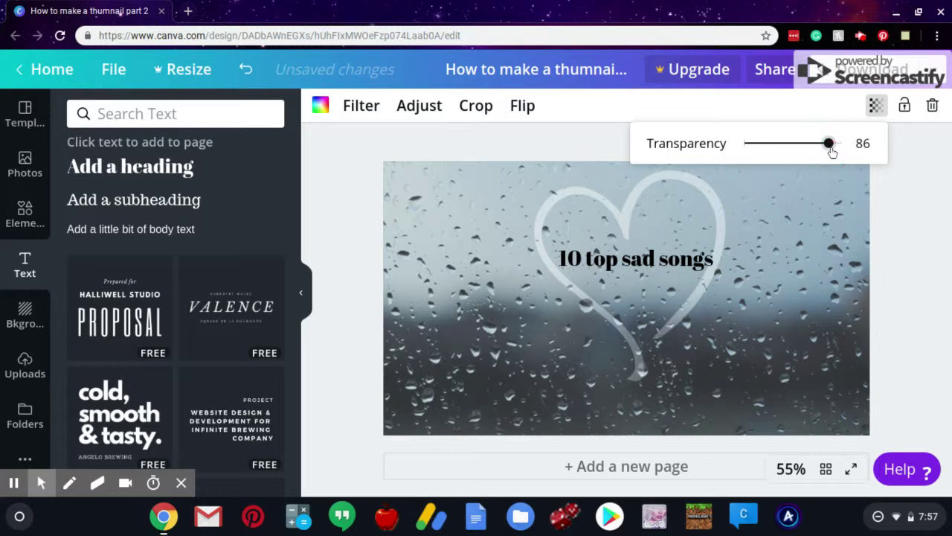
Recolour the '10 top sad songs' title from black to a deep navy blue custom colour
left_click(644, 262)
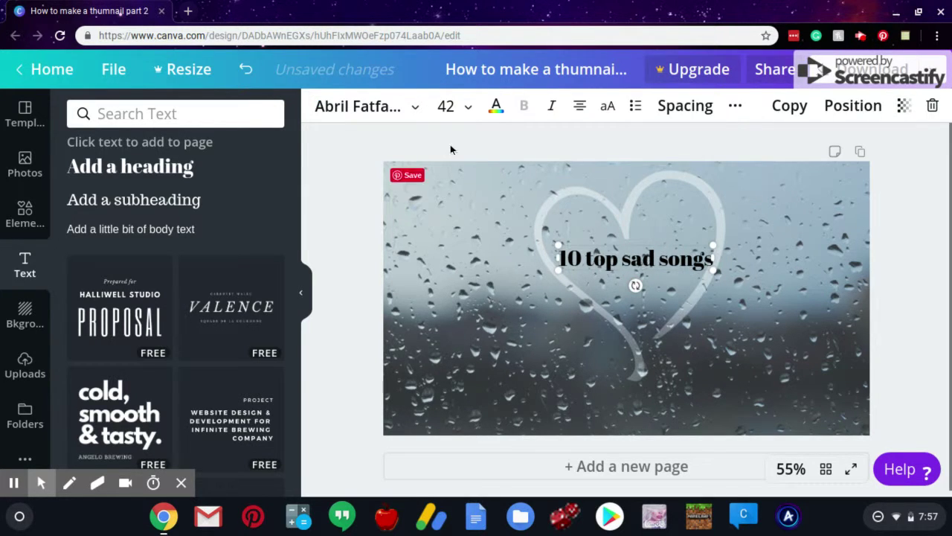
left_click(496, 118)
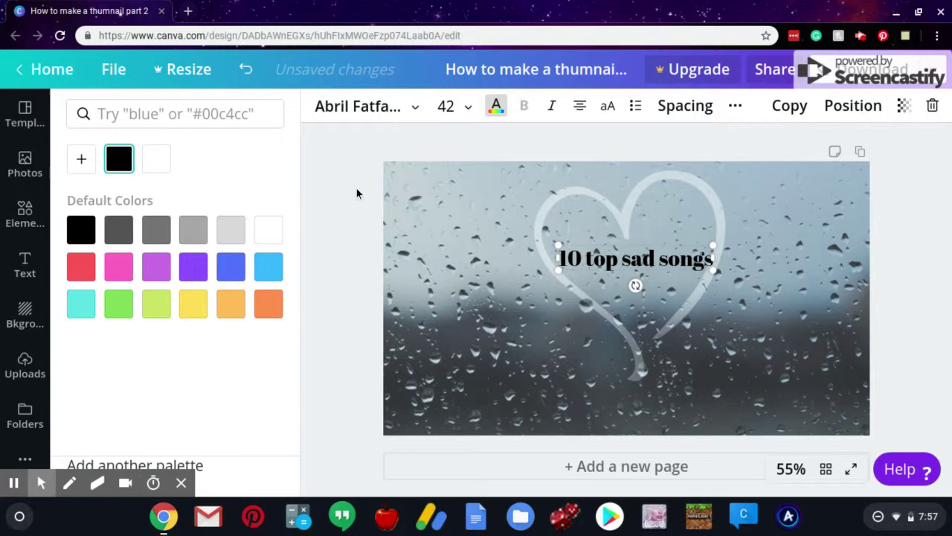
left_click(81, 158)
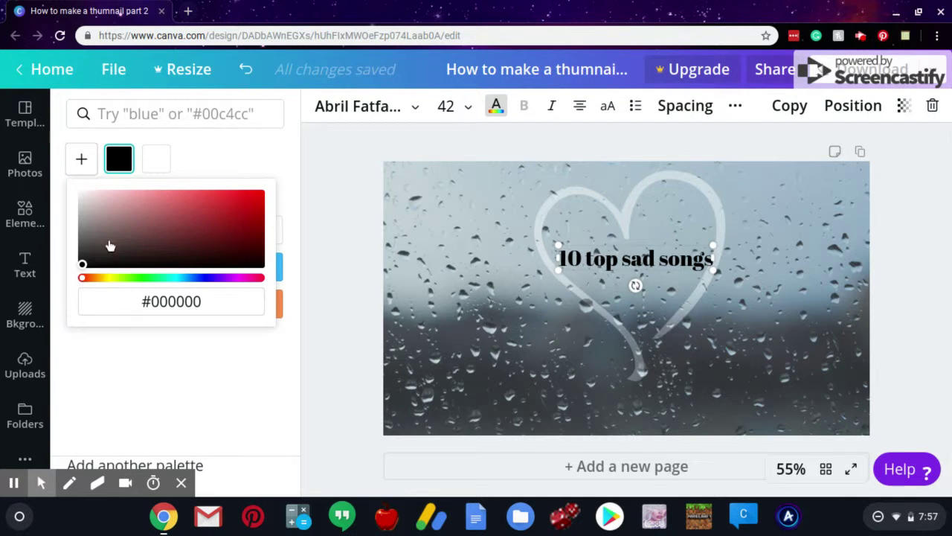
left_click(107, 279)
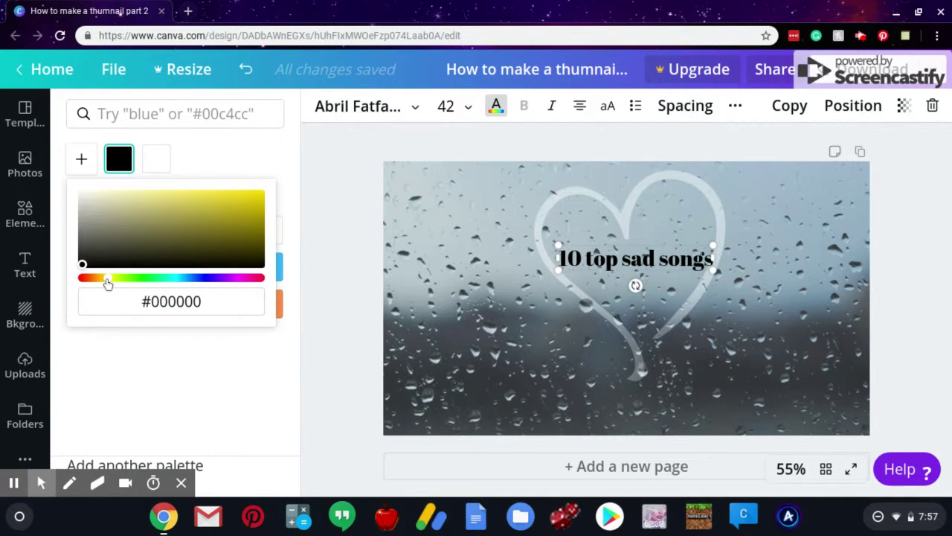
left_click(256, 199)
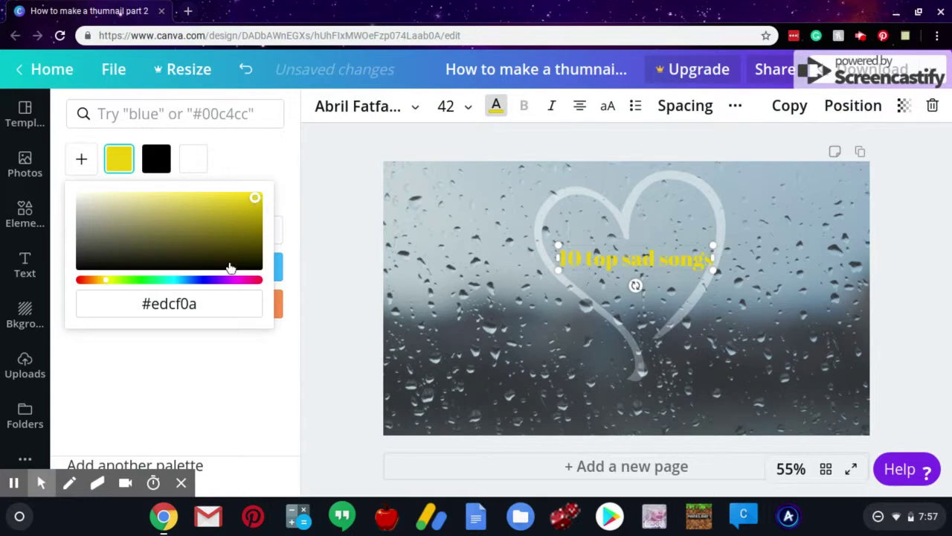
left_click(171, 280)
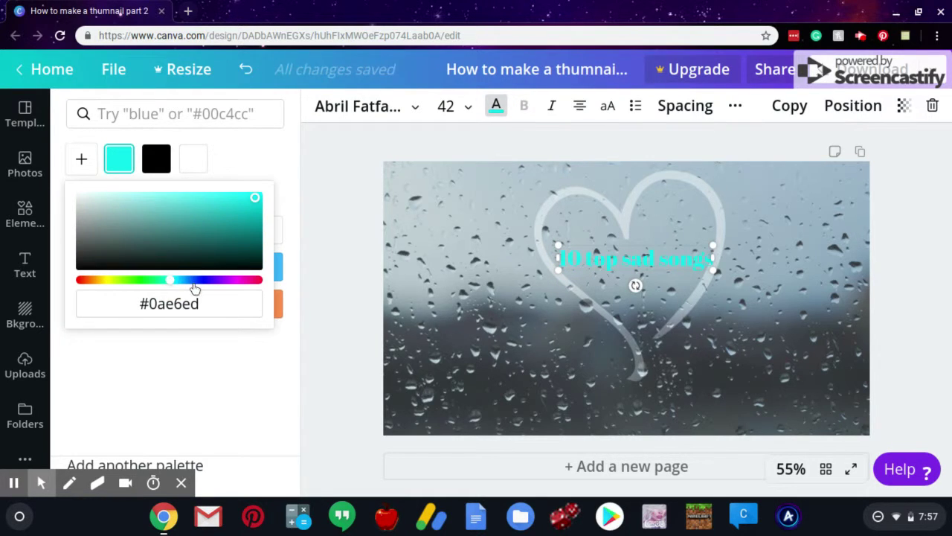
left_click(193, 280)
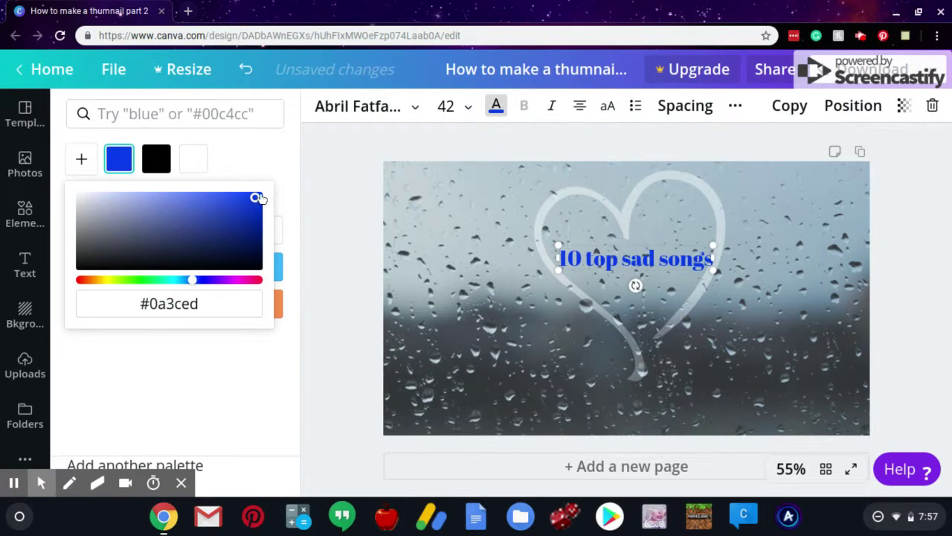
left_click_drag(258, 197, 261, 199)
left_click(257, 223)
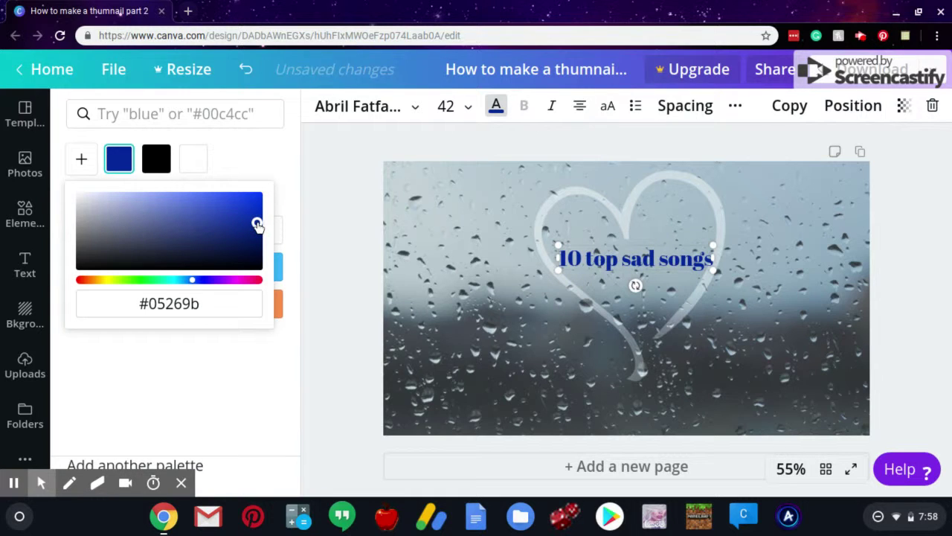
left_click(378, 240)
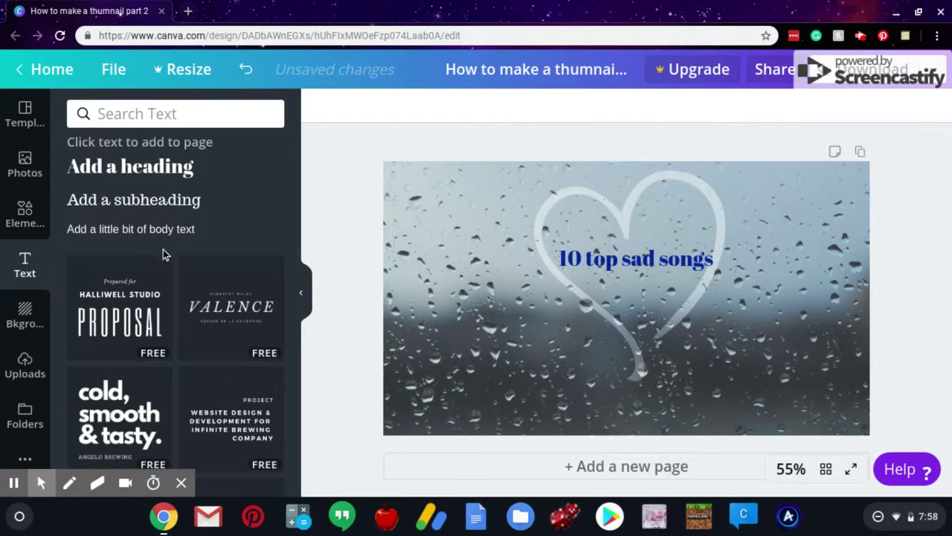
Search Elements for sad graphics and add the grey sad-face sticker
left_click(25, 210)
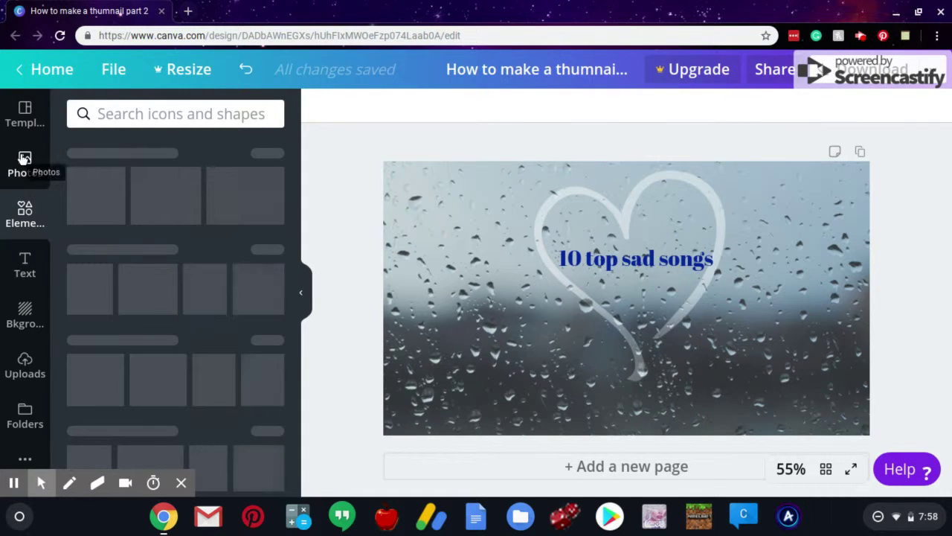
left_click(158, 115)
type("sad")
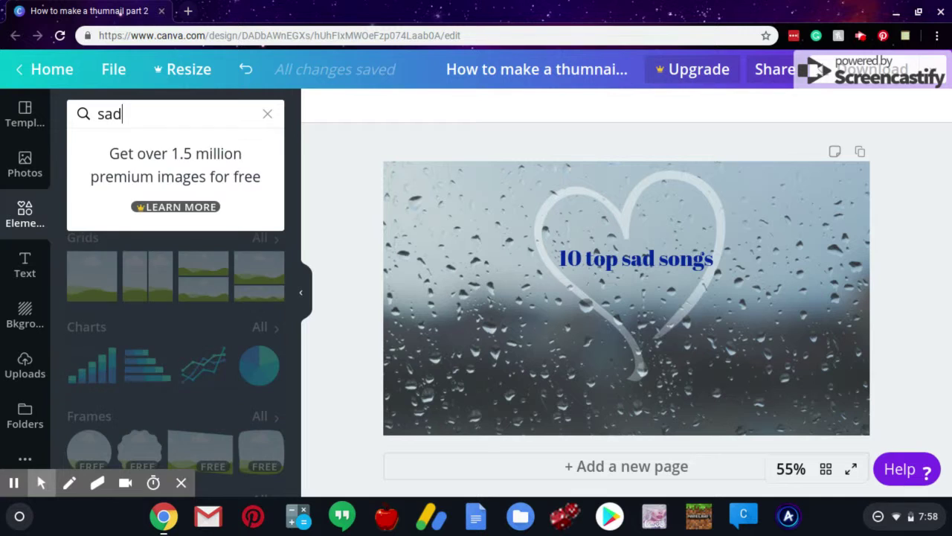
key("Return")
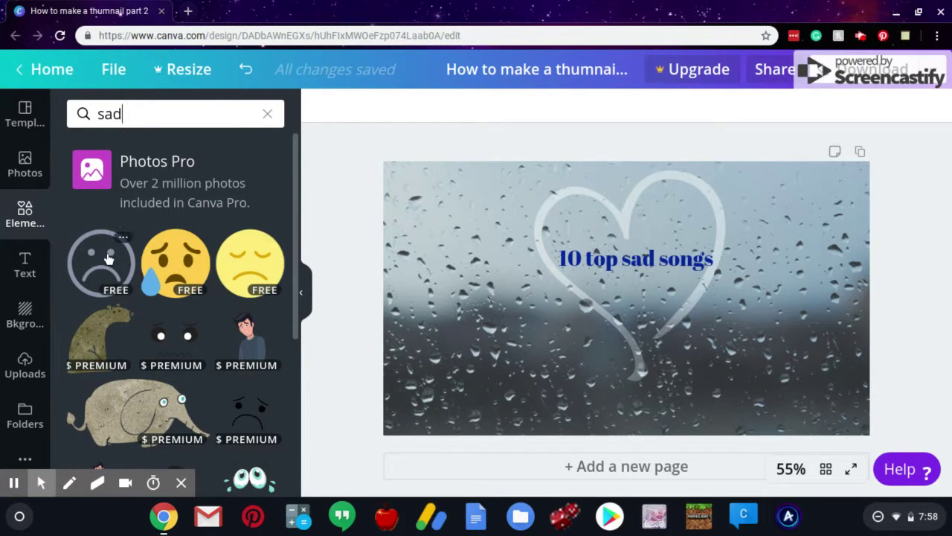
left_click(103, 274)
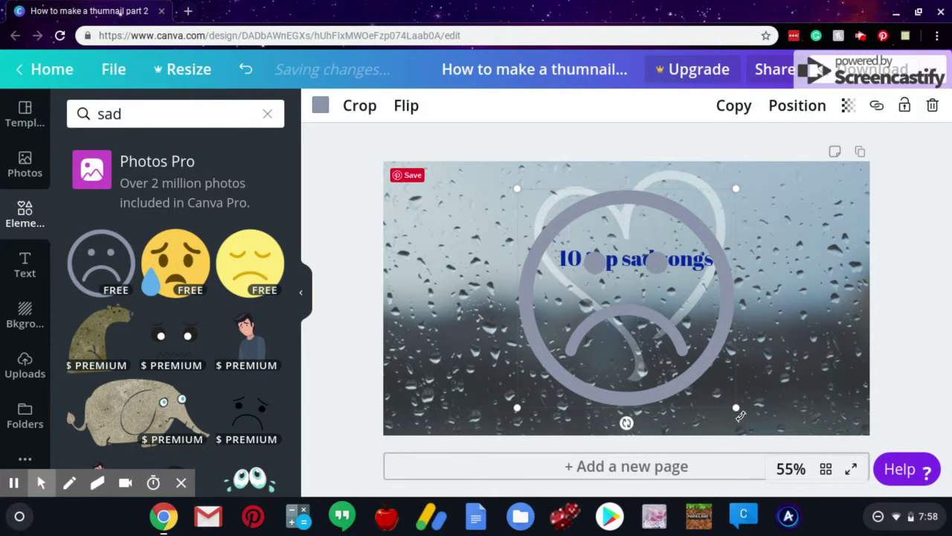
Shrink and tilt the sad-face sticker, tucking it into the lower-left corner
left_click_drag(736, 407, 633, 287)
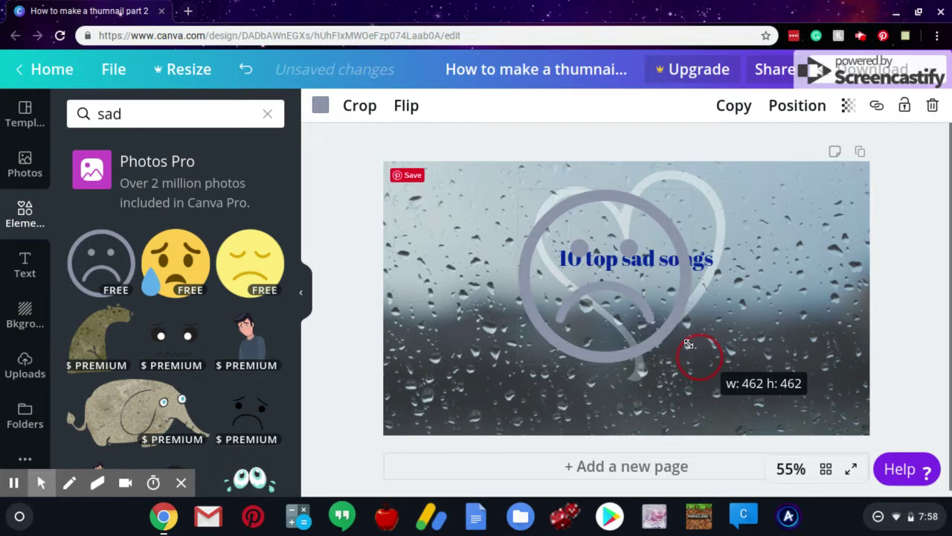
left_click_drag(548, 221, 439, 349)
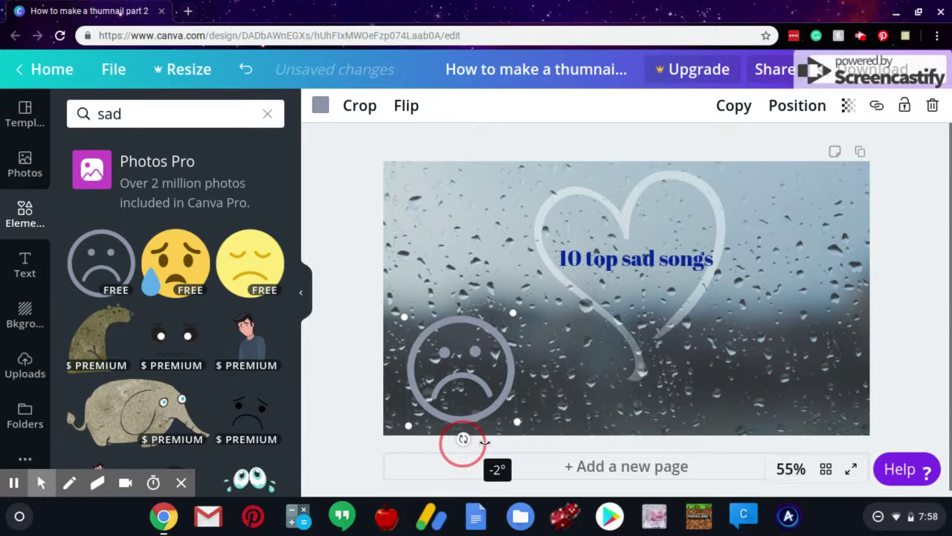
left_click_drag(462, 439, 511, 435)
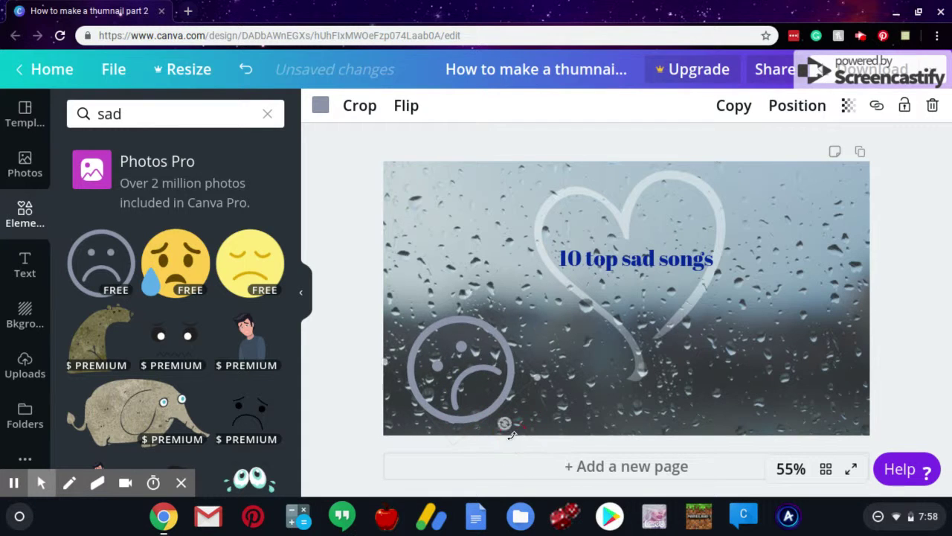
right_click(425, 363)
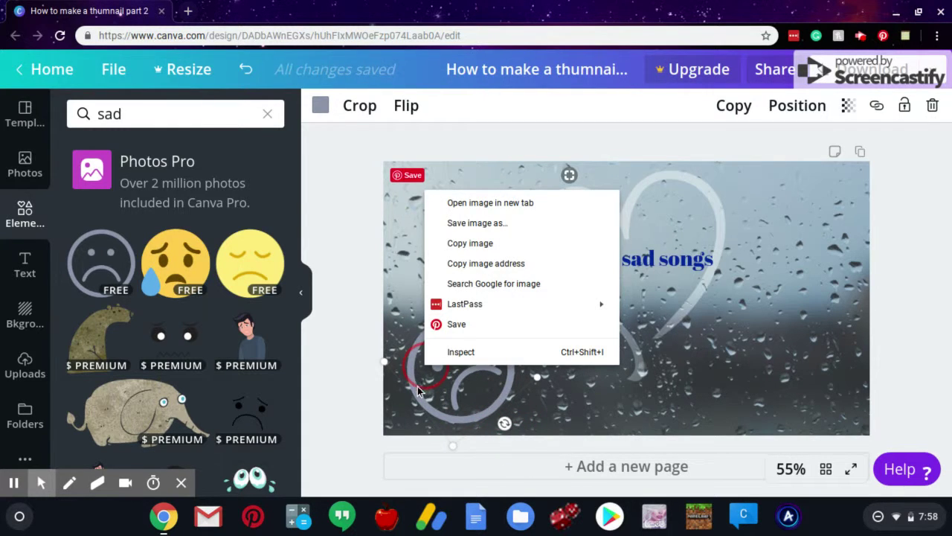
left_click(419, 390)
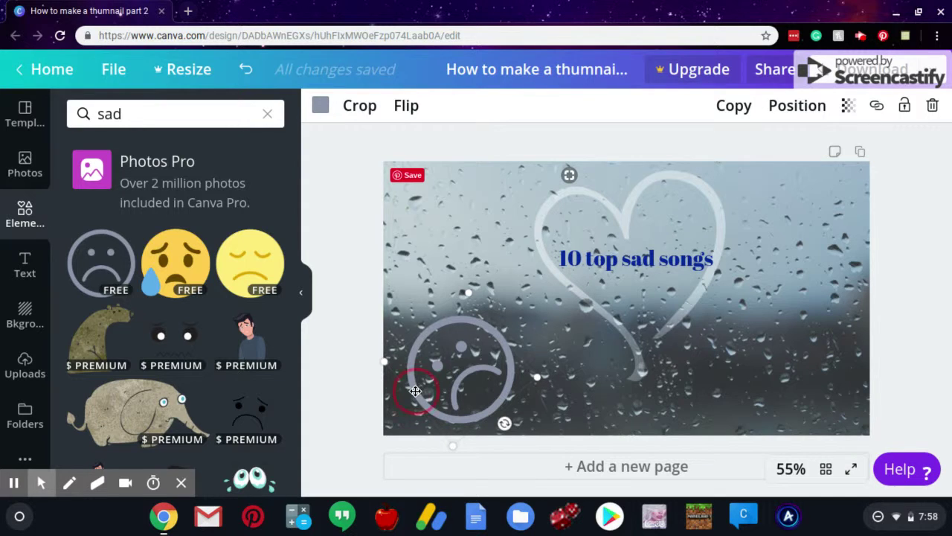
left_click_drag(410, 396, 395, 402)
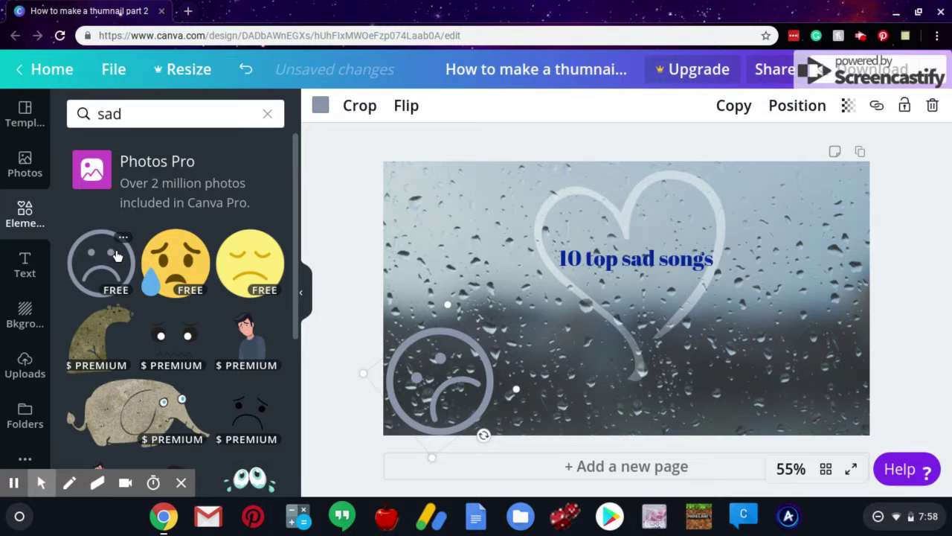
Add a second small grey sad face in the top-right corner, rotated steeply
left_click(116, 251)
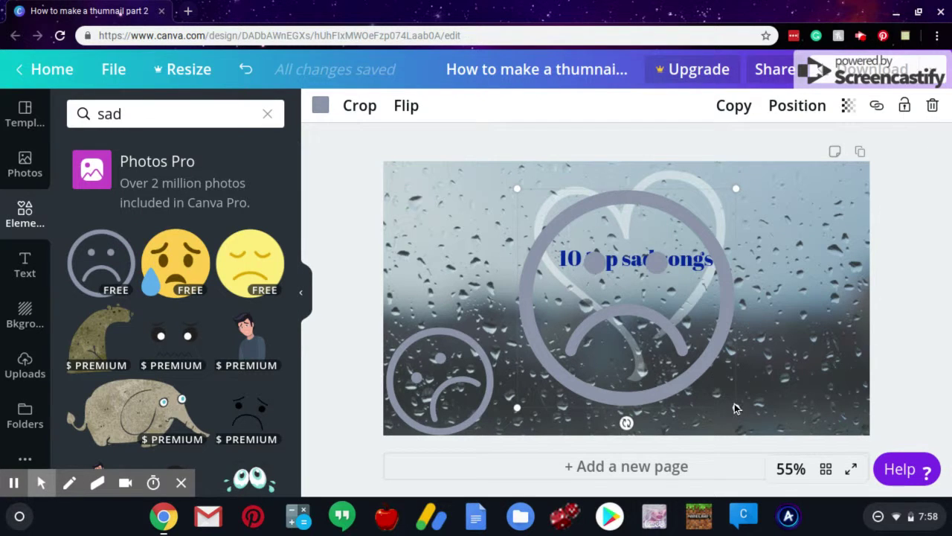
left_click_drag(736, 408, 632, 301)
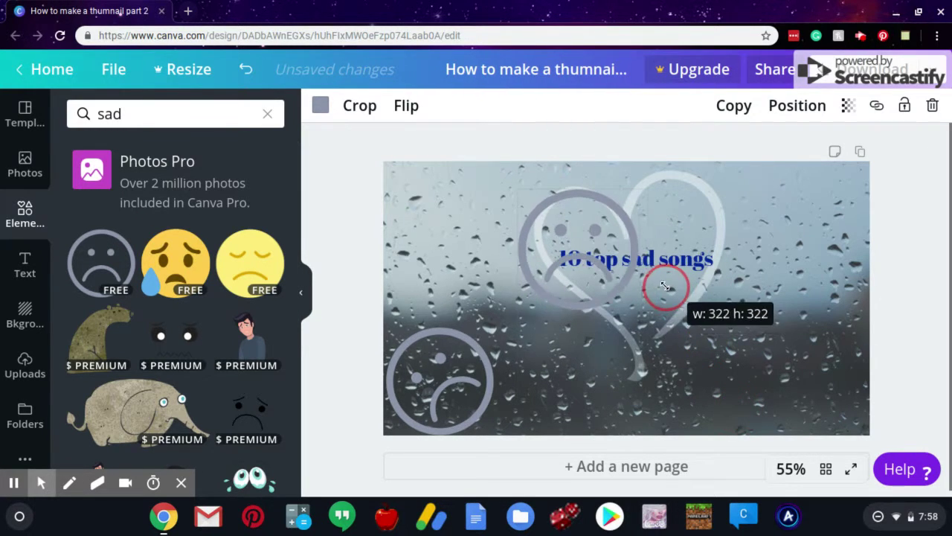
left_click_drag(592, 267, 835, 234)
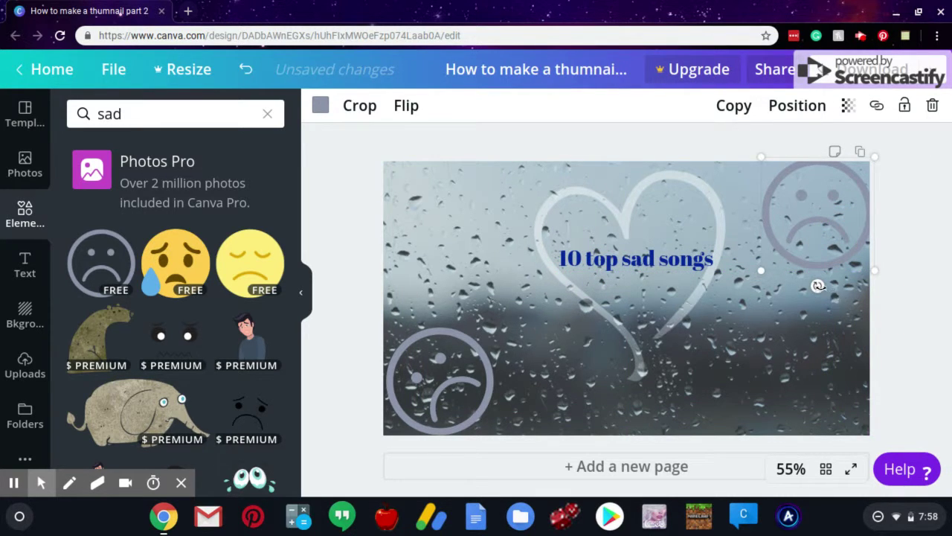
left_click_drag(853, 297, 885, 280)
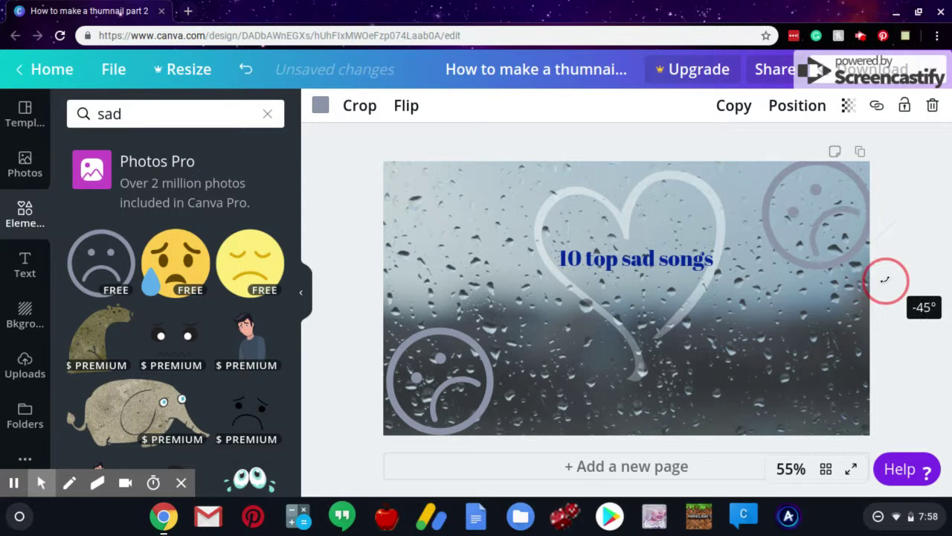
left_click(885, 280)
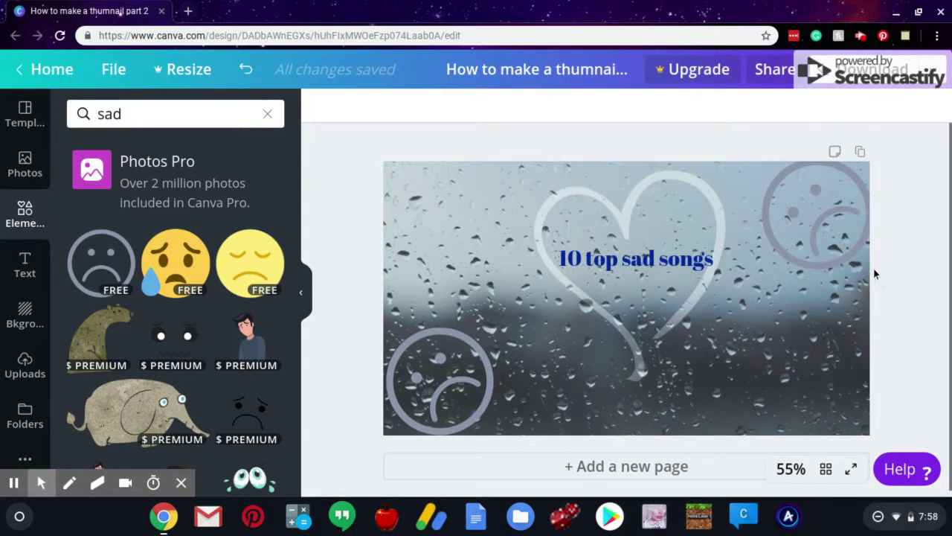
left_click(854, 256)
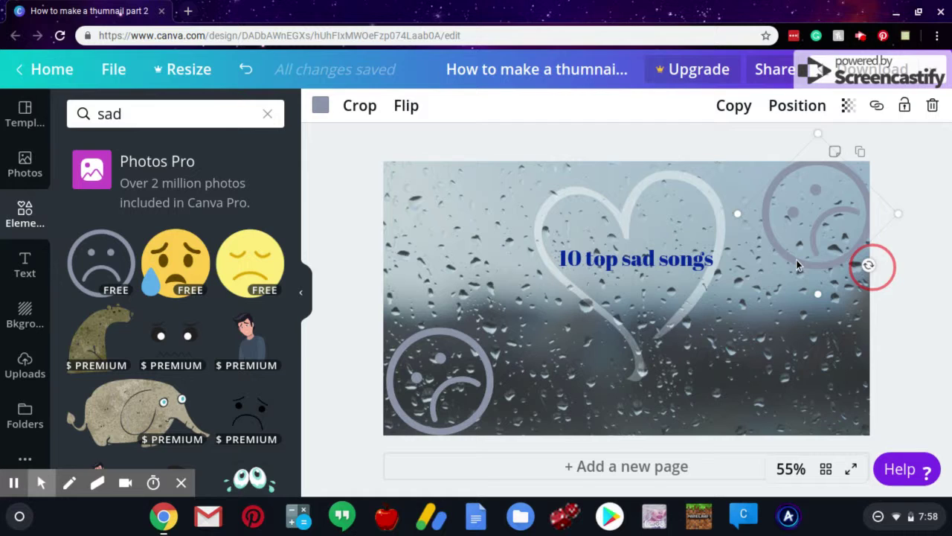
left_click_drag(869, 265, 729, 145)
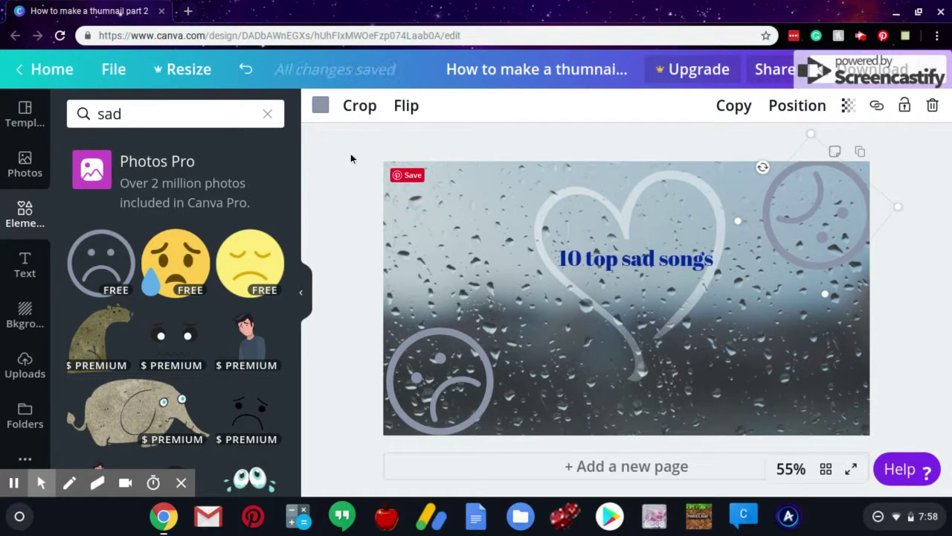
Make the top-right sad face red and the bottom-left one purple, then select title and both faces
left_click(319, 105)
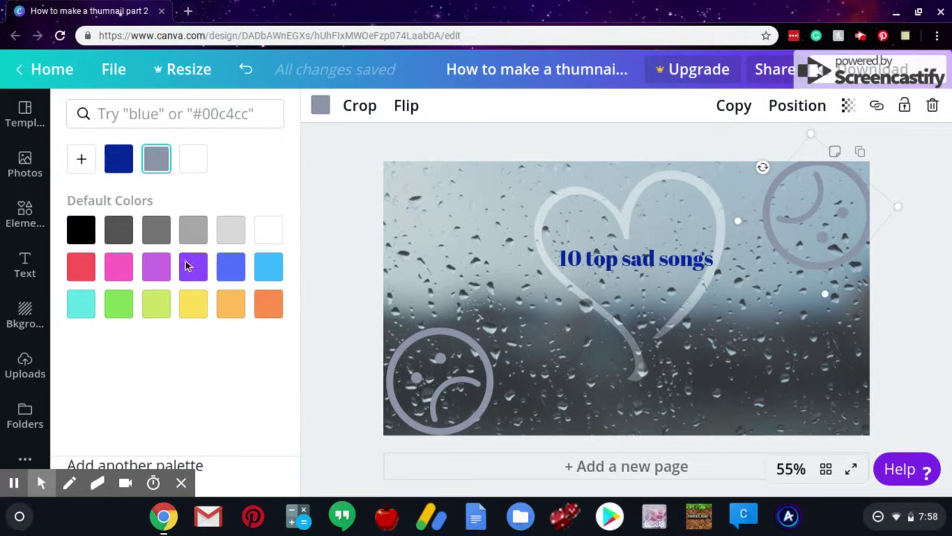
left_click(75, 279)
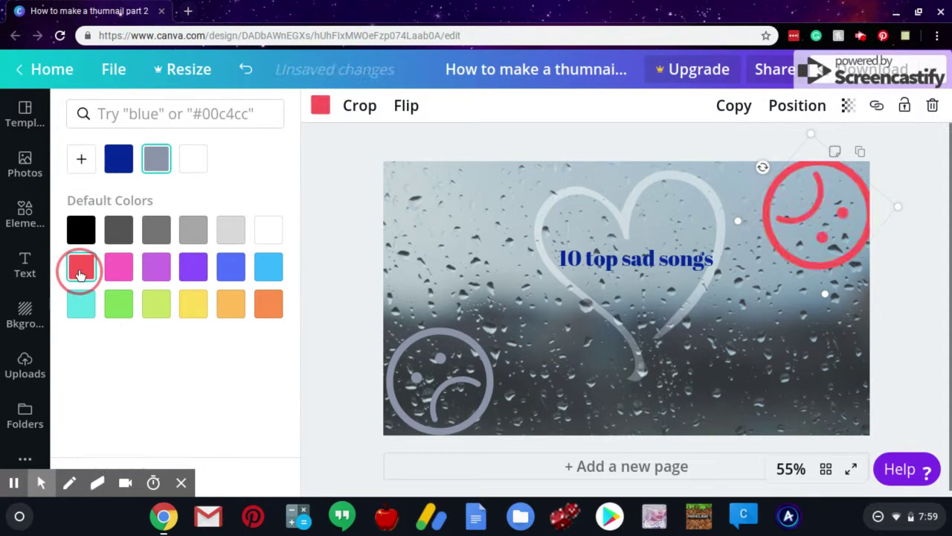
left_click(405, 369)
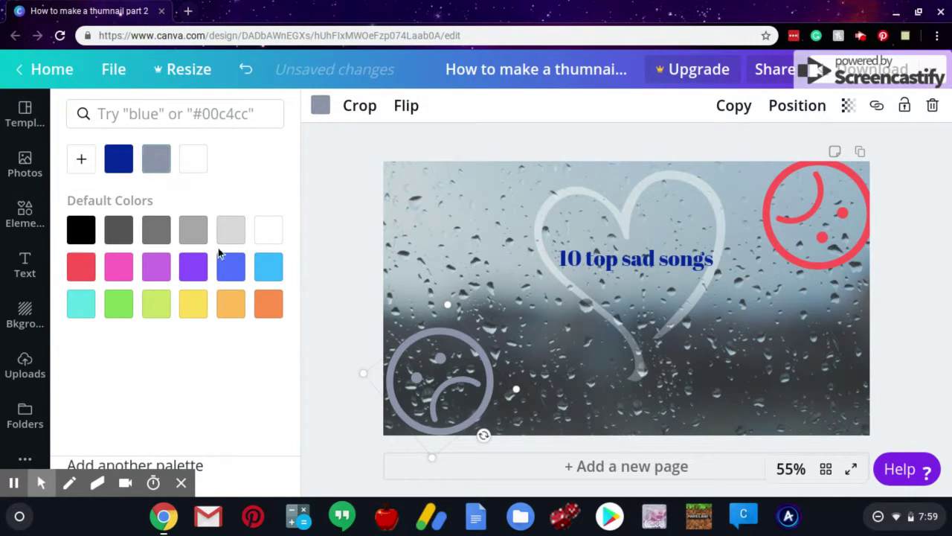
left_click(201, 272)
left_click(337, 286)
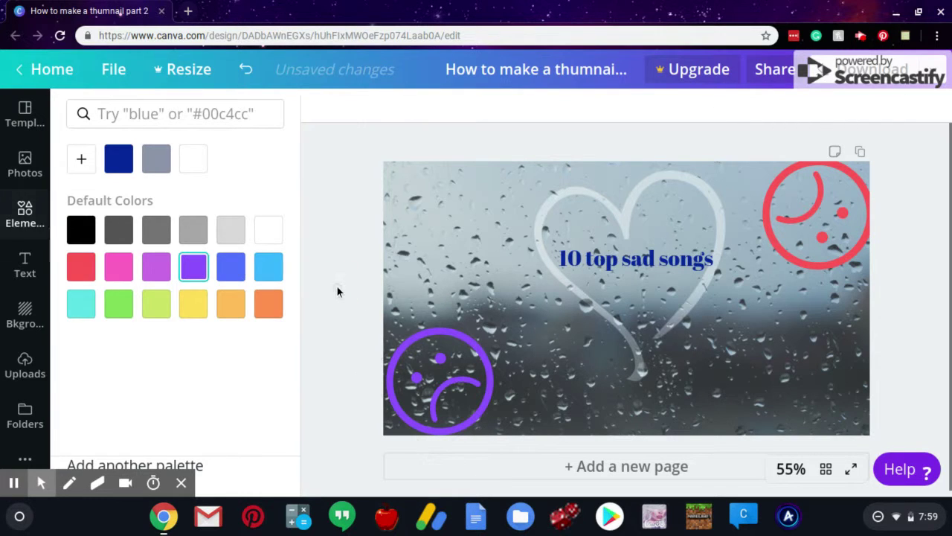
left_click(451, 227)
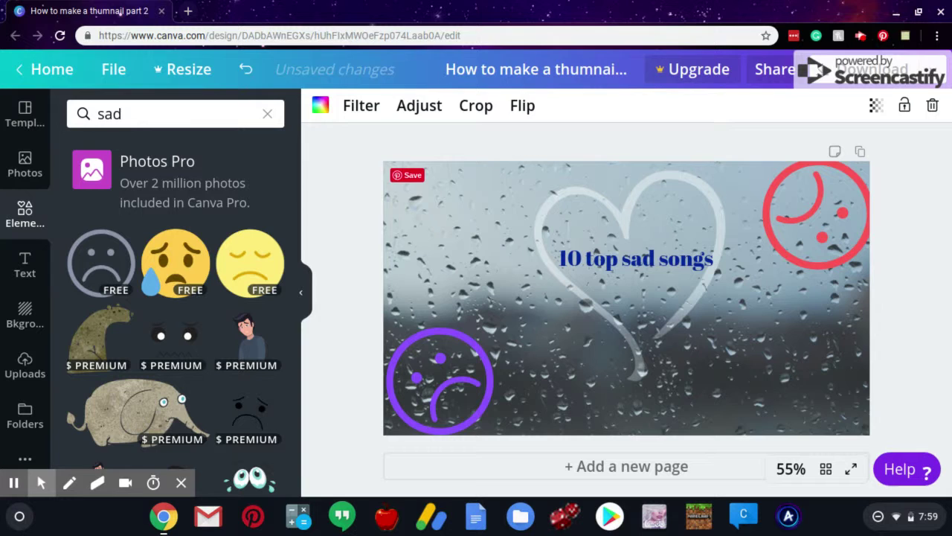
left_click_drag(375, 214, 950, 378)
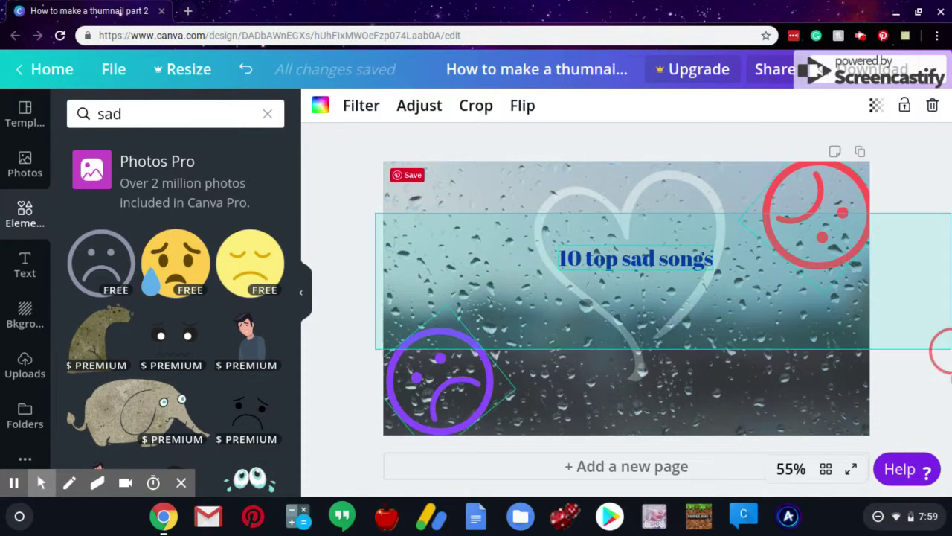
Delete the title, both sad faces and the rain photo, leaving a blank page
key("Delete")
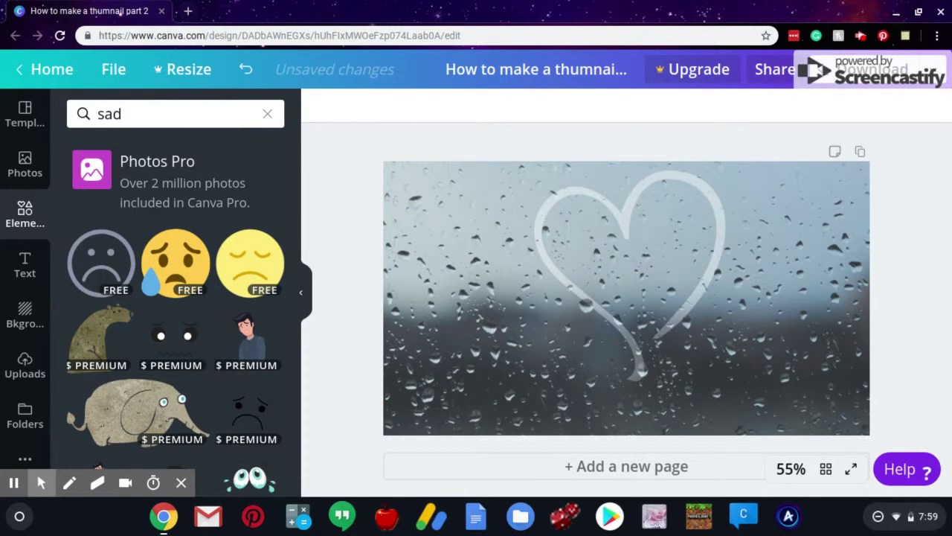
left_click(707, 421)
key("Delete")
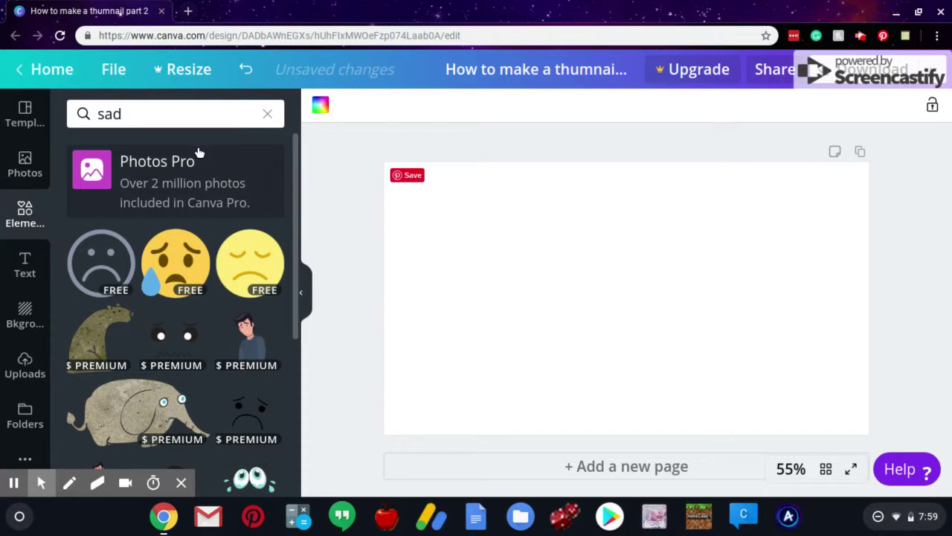
Find the snow-filled Adventure Begins mug photo in Photos and add it to the page
left_click(36, 174)
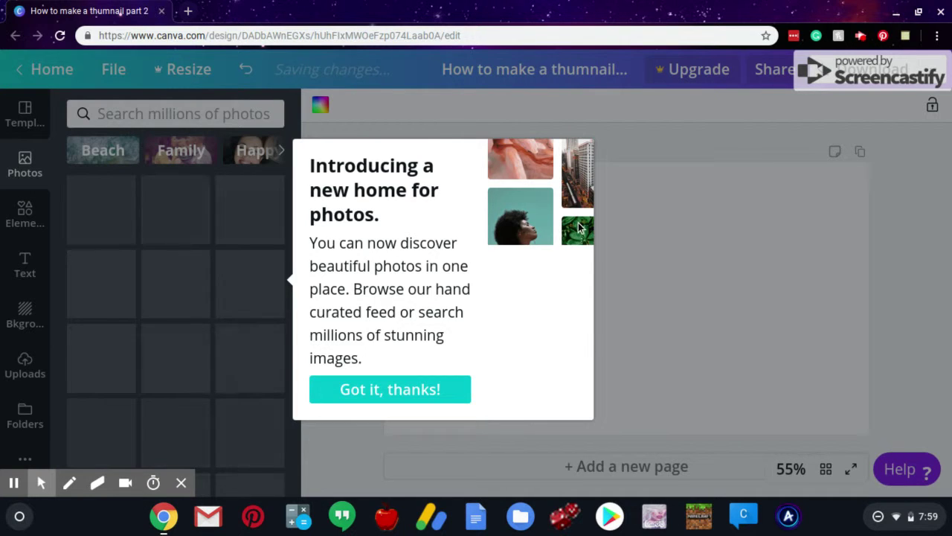
left_click(425, 390)
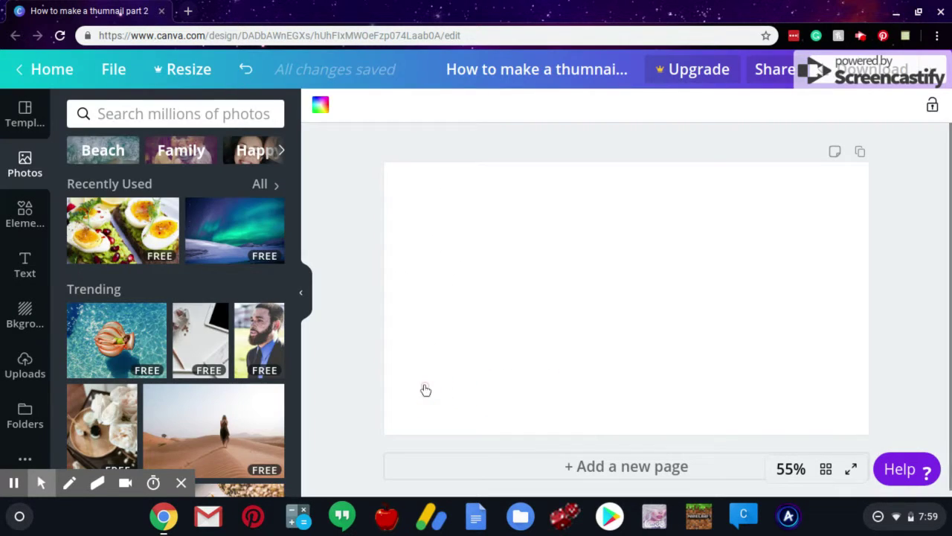
scroll(192, 395, "down", 3)
scroll(191, 395, "down", 2)
scroll(176, 311, "down", 2)
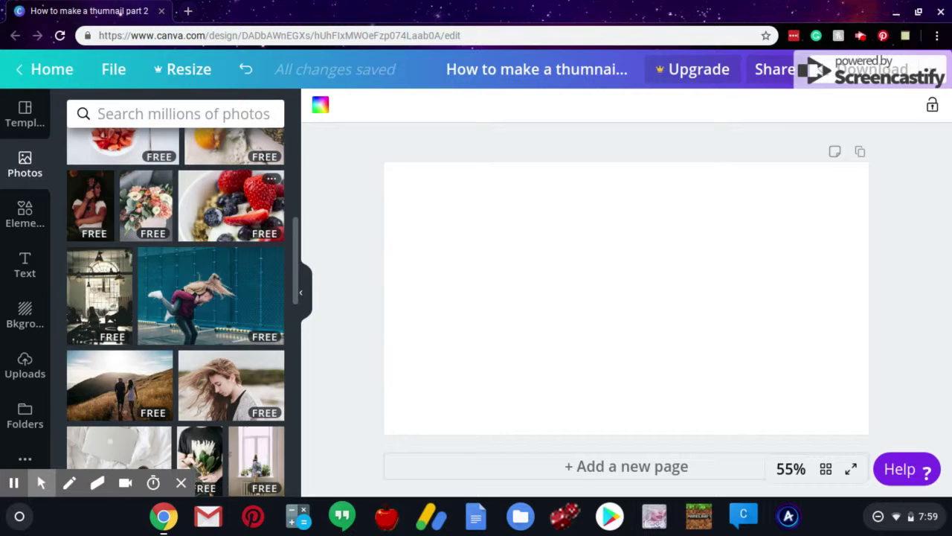
scroll(175, 311, "down", 2)
scroll(176, 311, "down", 2)
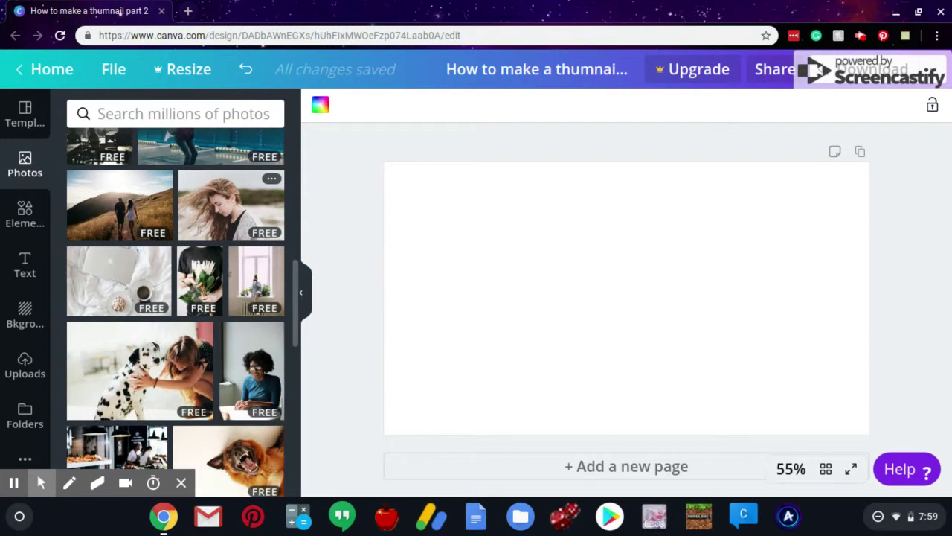
scroll(256, 298, "down", 4)
scroll(257, 298, "down", 2)
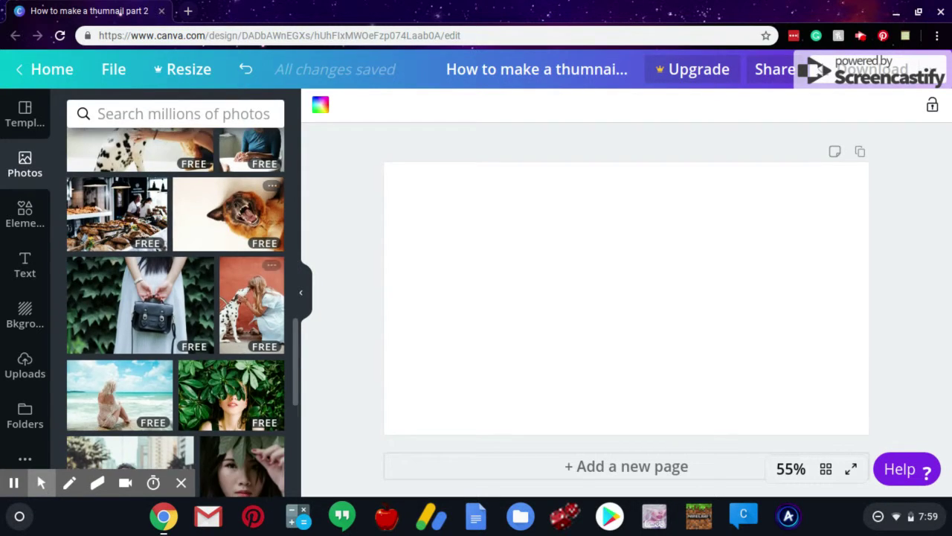
scroll(256, 297, "down", 2)
scroll(257, 297, "down", 3)
scroll(257, 298, "down", 2)
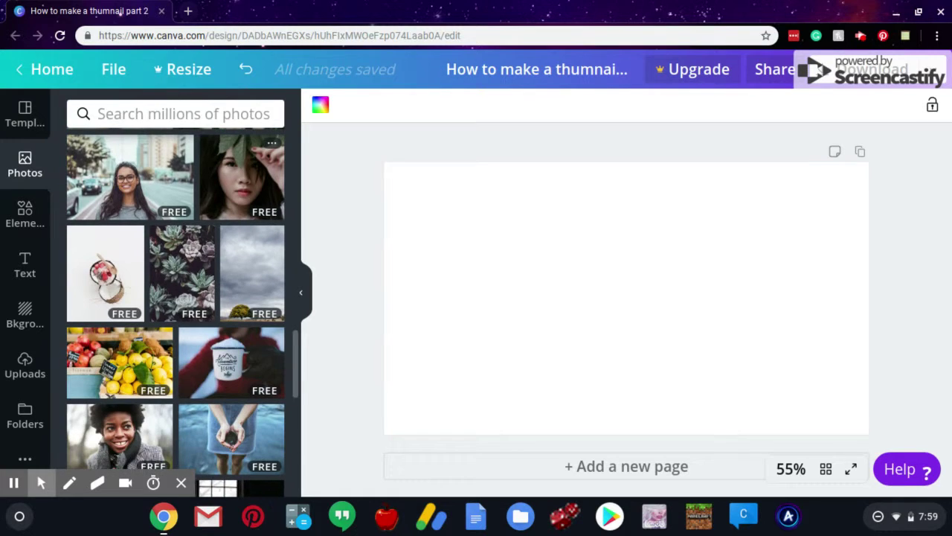
scroll(246, 297, "down", 5)
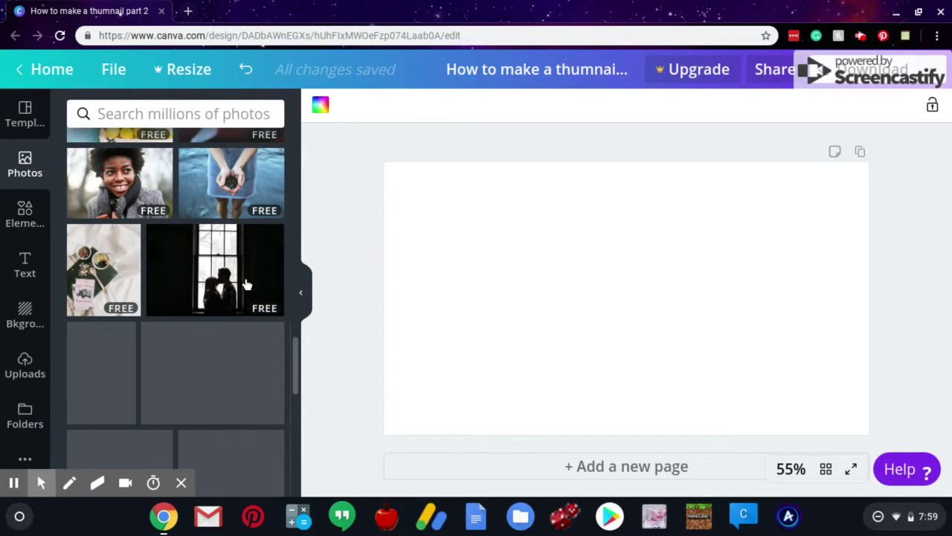
scroll(246, 284, "up", 2)
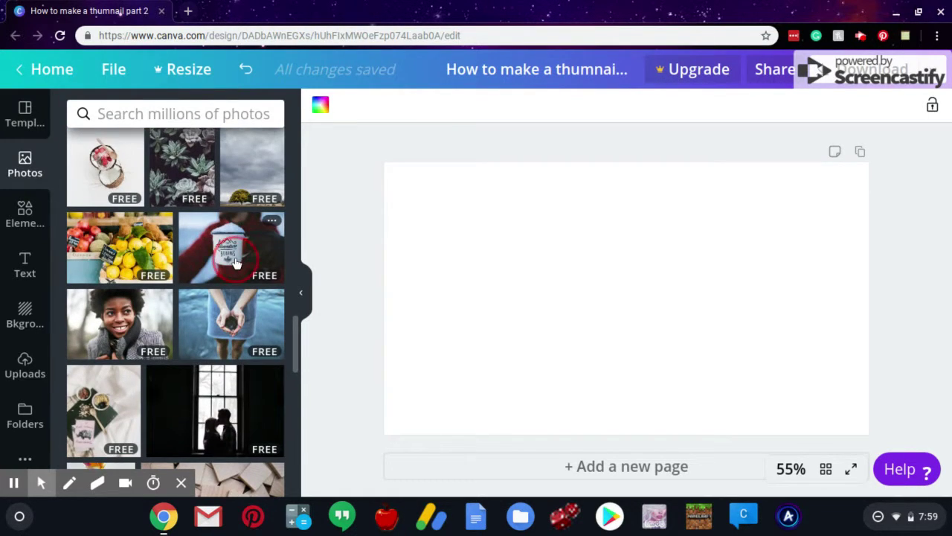
left_click(235, 264)
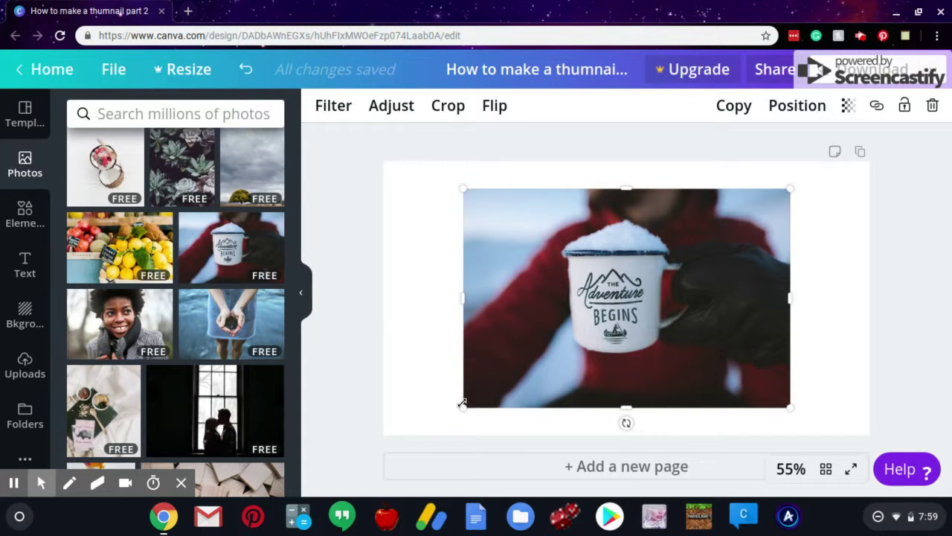
Enlarge the mug photo toward the lower-left and upper-right to cover nearly the whole page
left_click_drag(455, 406, 382, 400)
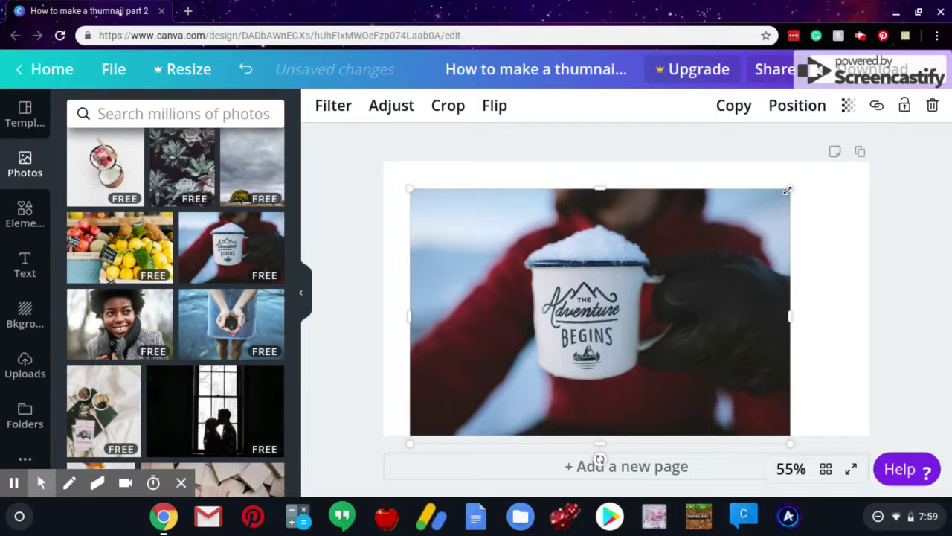
mouse_move(787, 188)
left_mouse_down()
mouse_move(859, 151)
mouse_move(847, 152)
left_mouse_up()
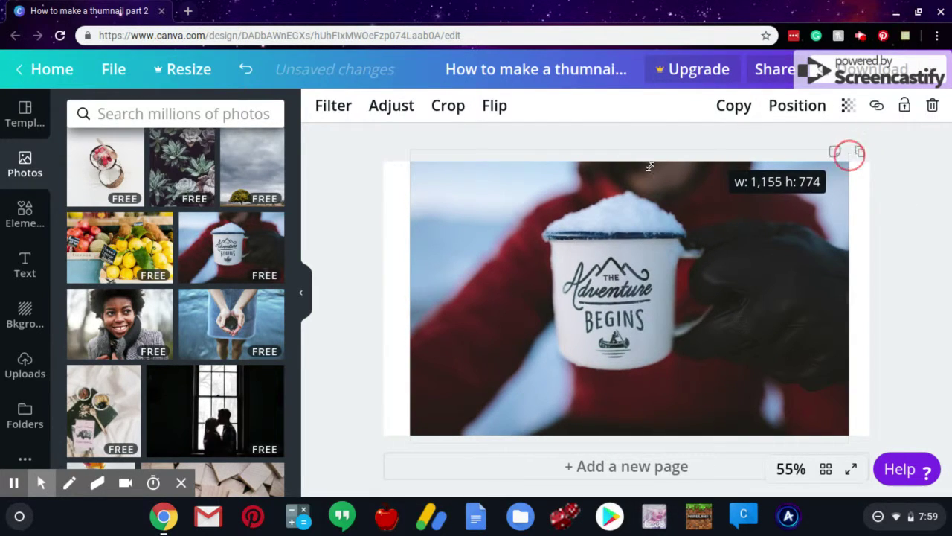
left_click(23, 320)
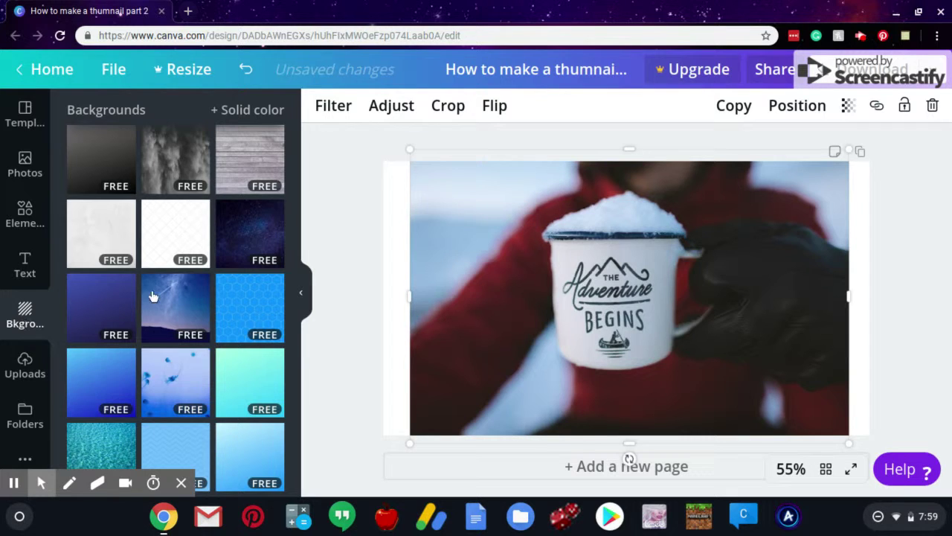
Apply the grey textured background and nudge the mug photo slightly right and down
scroll(186, 267, "down", 5)
scroll(206, 240, "up", 5)
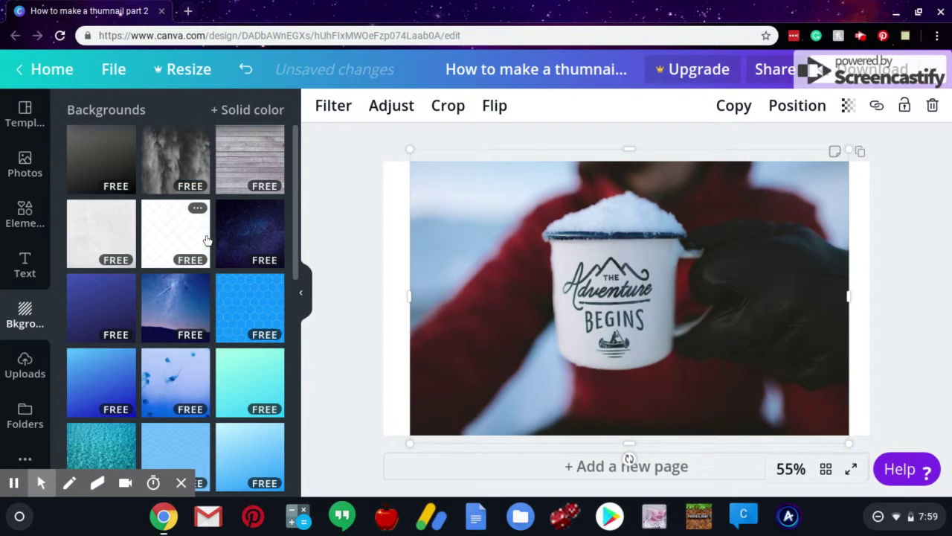
scroll(207, 240, "down", 5)
scroll(207, 240, "down", 1)
scroll(207, 239, "up", 3)
scroll(207, 240, "up", 3)
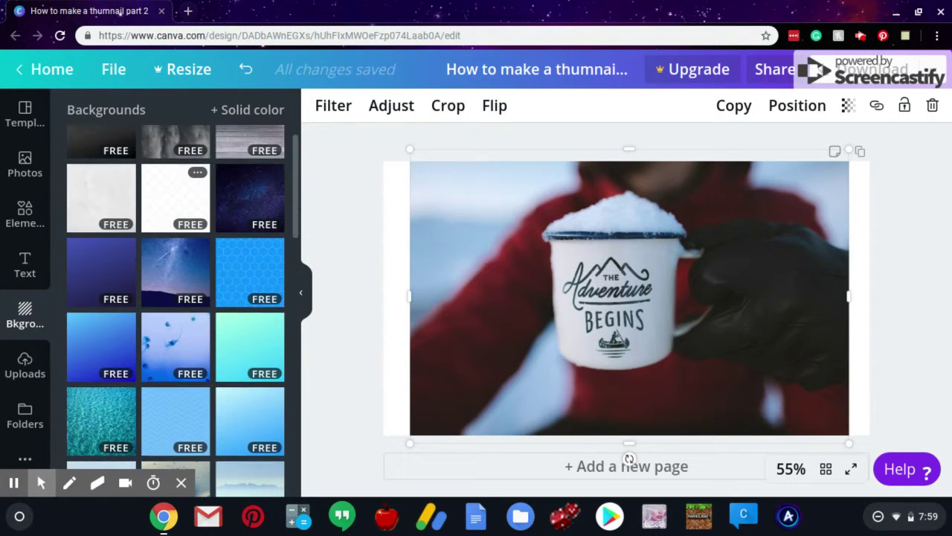
left_click(163, 150)
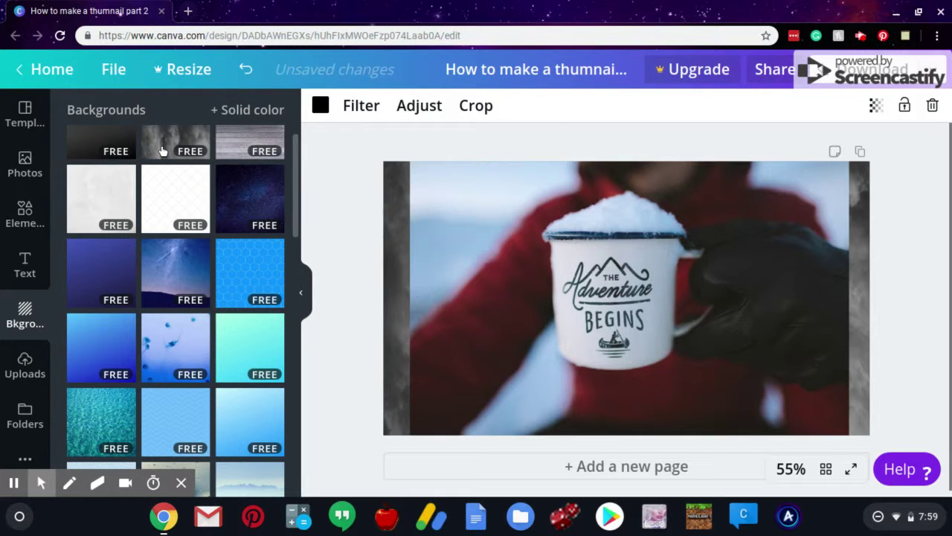
left_click(817, 228)
mouse_move(817, 228)
left_mouse_down()
mouse_move(823, 239)
mouse_move(811, 232)
left_mouse_up()
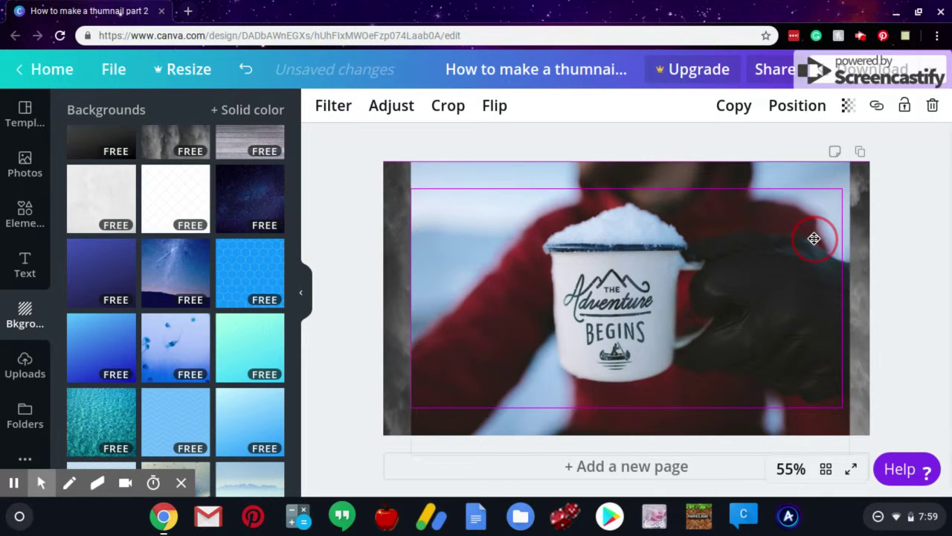
Add the 'cold, smooth & tasty' text design with its ANGELO BREWING line over the photo
left_click(18, 210)
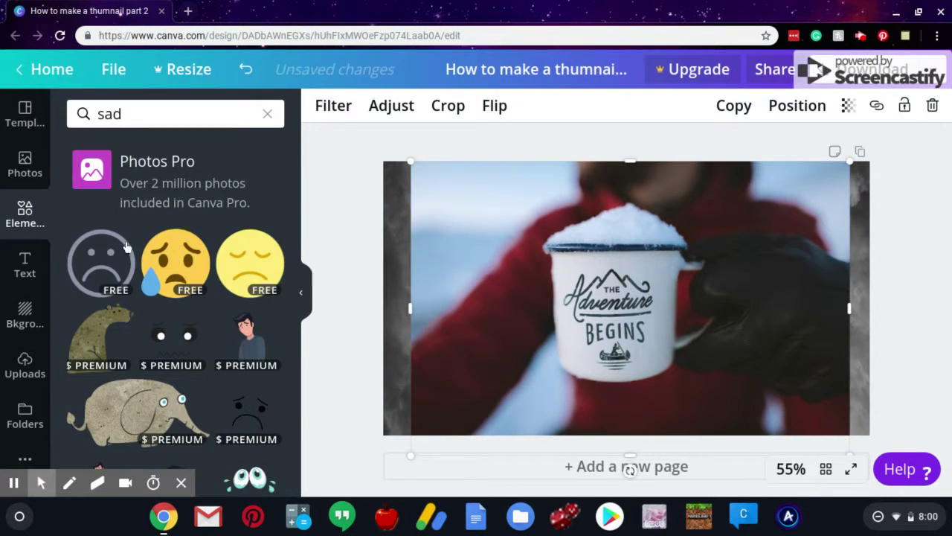
scroll(166, 268, "down", 5)
scroll(165, 268, "up", 5)
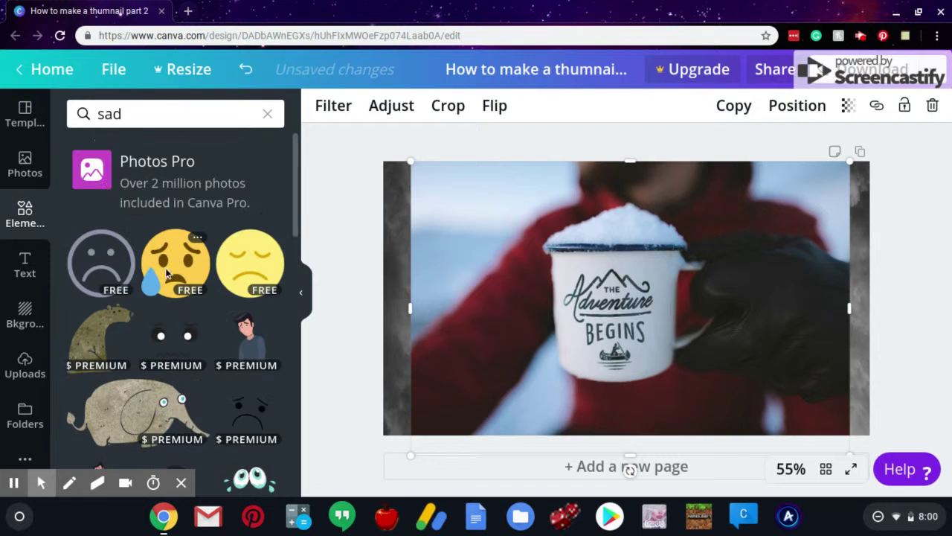
left_click(30, 169)
left_click(25, 270)
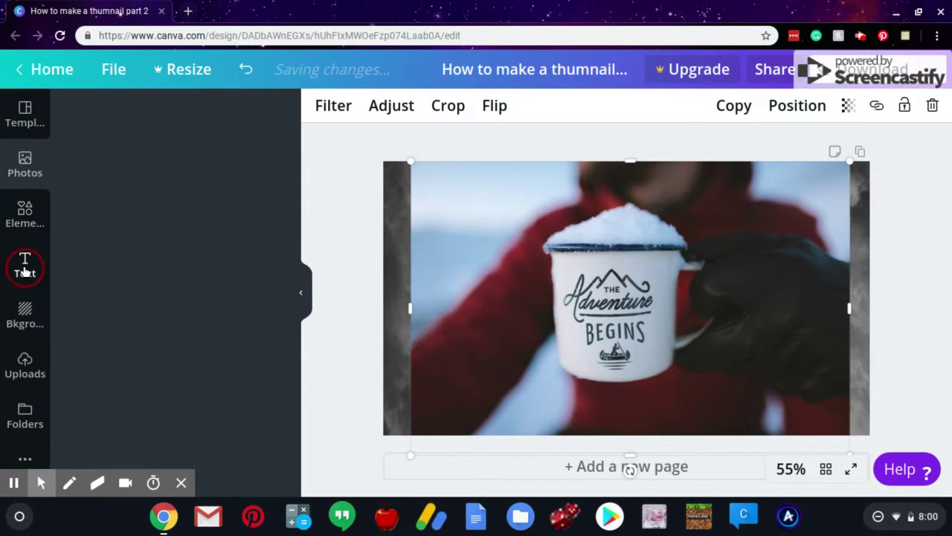
scroll(239, 325, "down", 3)
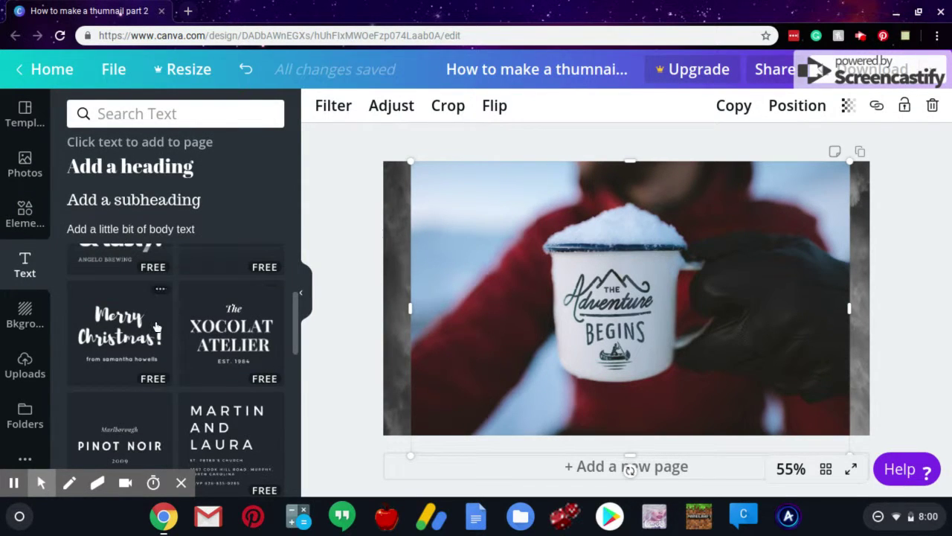
scroll(155, 324, "up", 2)
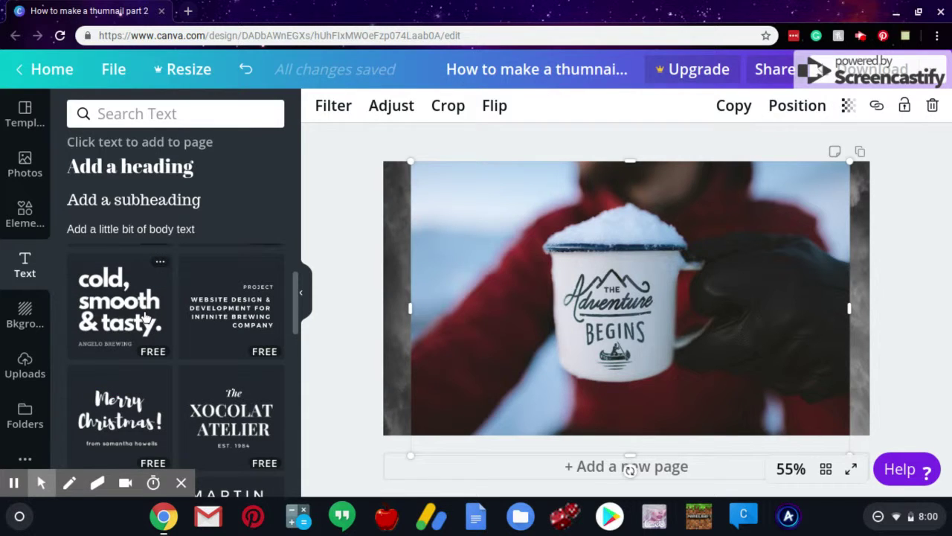
left_click(146, 318)
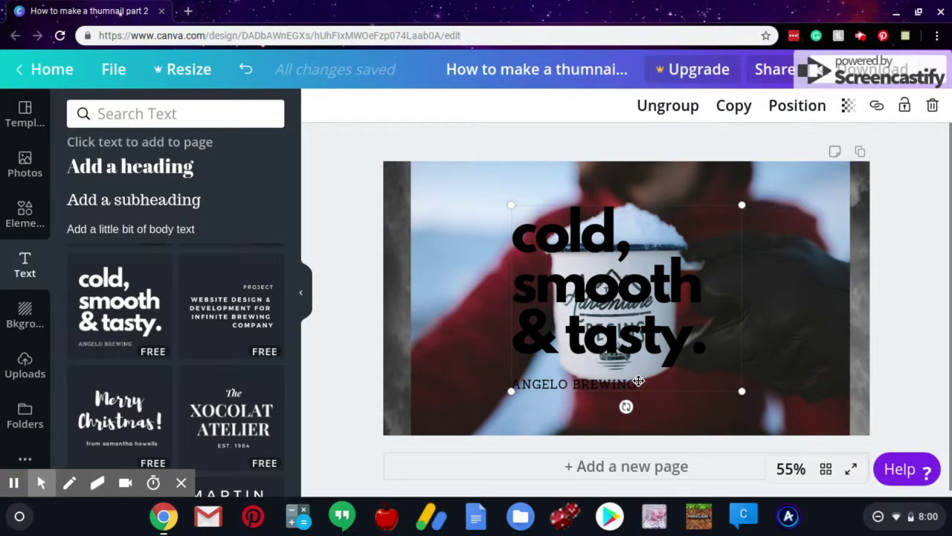
Replace the template heading's text with 'watch me travel in the show'
left_click(587, 233)
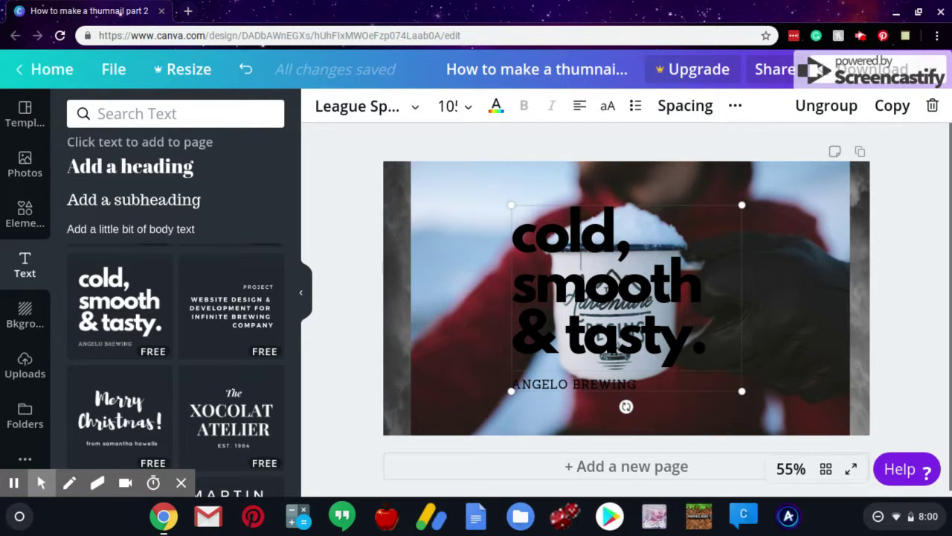
left_click(637, 230)
key("BackSpace")
key("BackSpace")
key("BackSpace")
key("BackSpace")
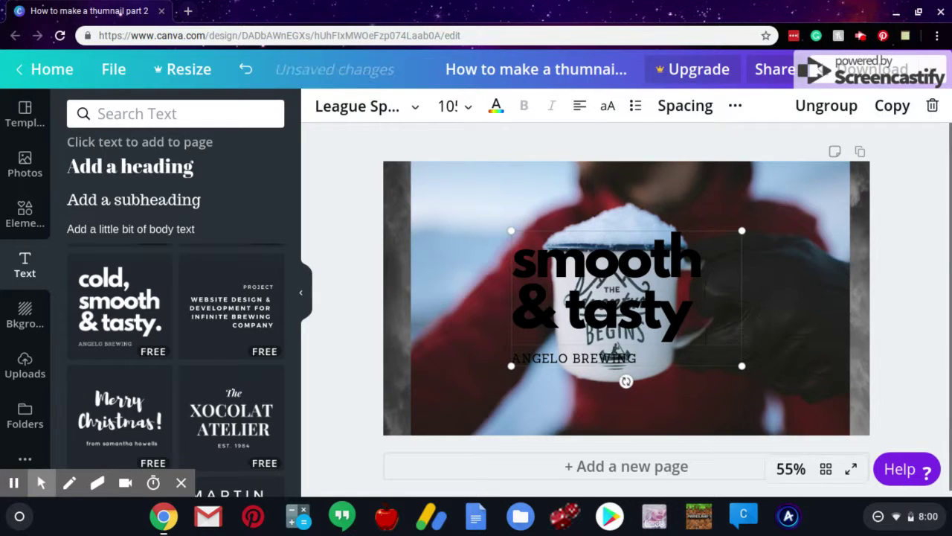
key("BackSpace")
key("BackSpace")
key("BackSpace")
key("BackSpace")
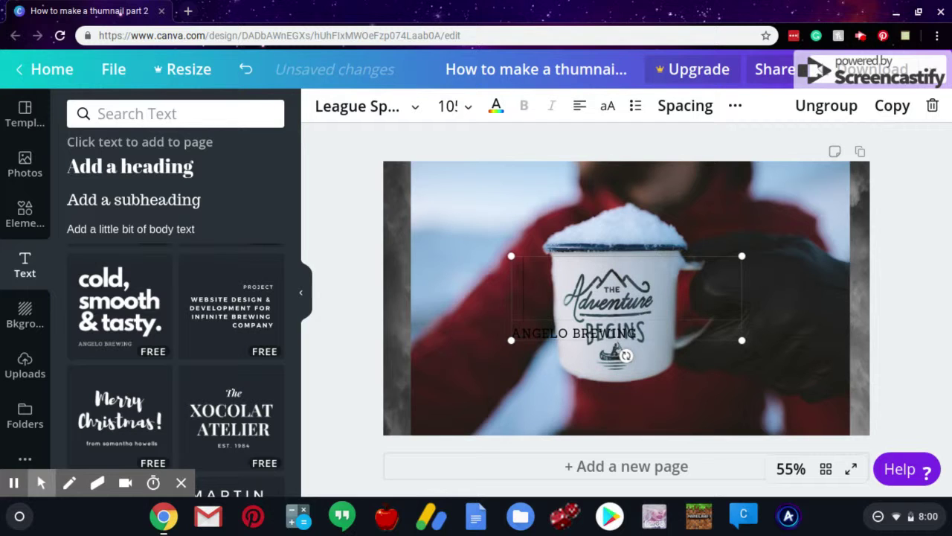
type("out in th")
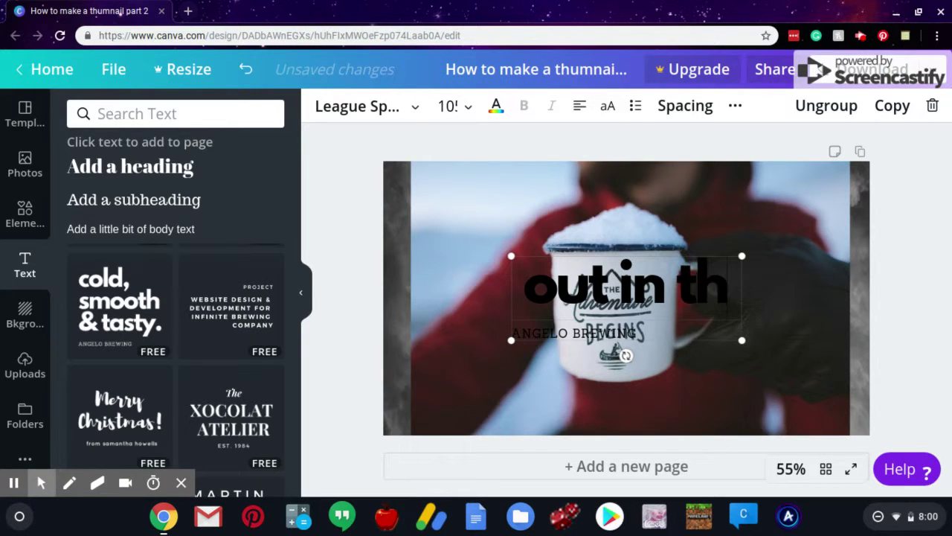
type("ew")
key("BackSpace")
key("BackSpace")
key("BackSpace")
key("BackSpace")
key("BackSpace")
key("BackSpace")
key("BackSpace")
type("wa")
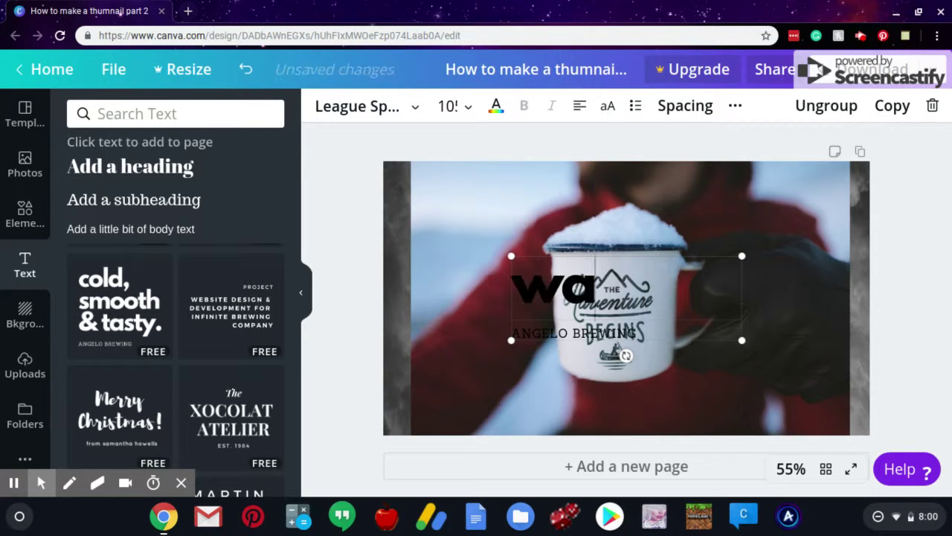
type("tch my")
key("BackSpace")
key("BackSpace")
key("BackSpace")
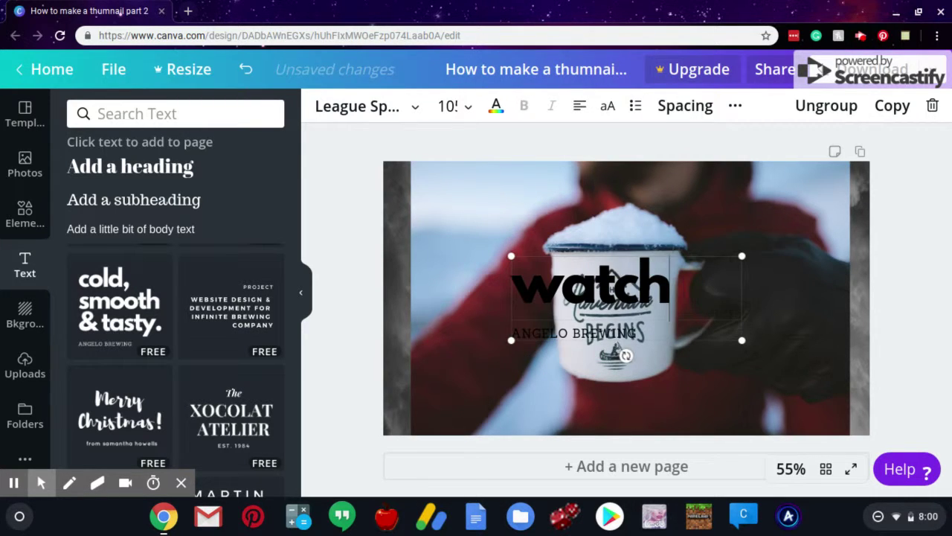
type("me tr")
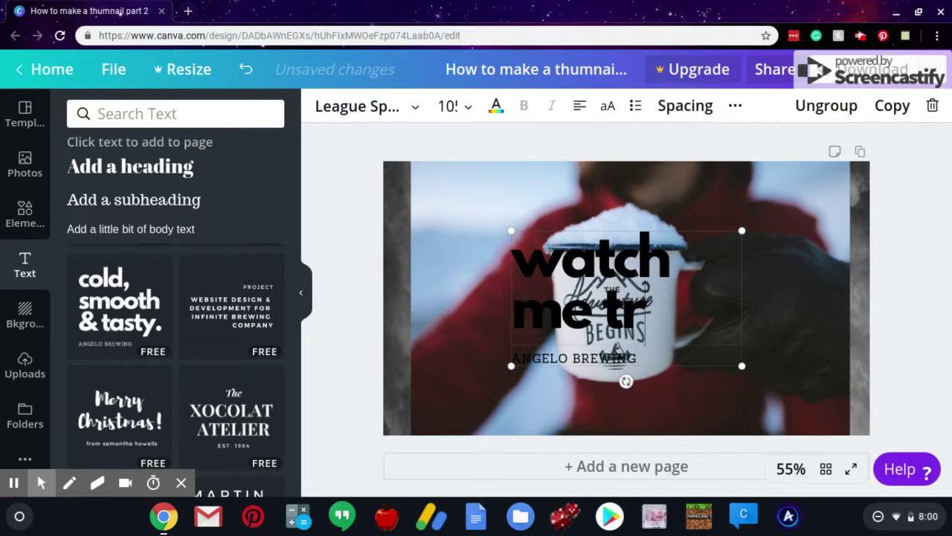
type("ac")
key("BackSpace")
type("vl")
key("BackSpace")
type("e")
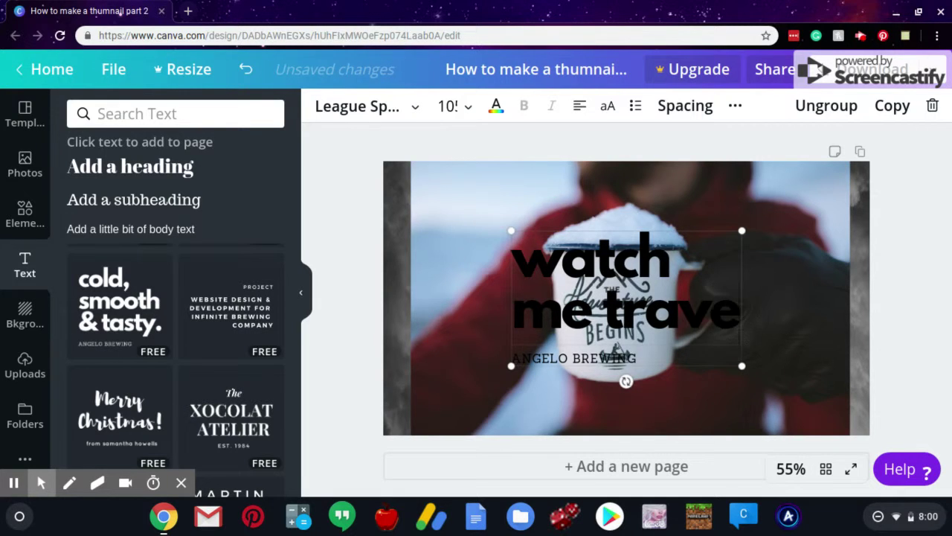
type("l in the")
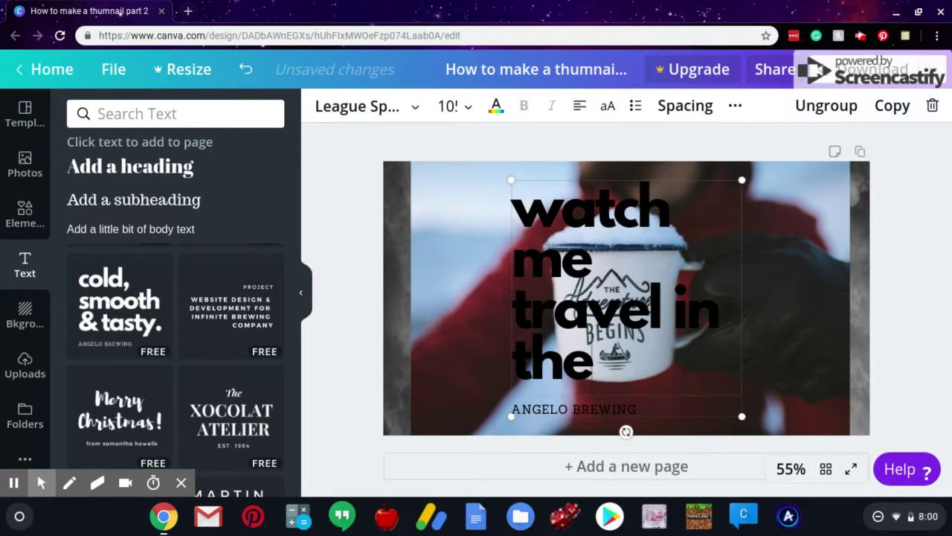
type(" show")
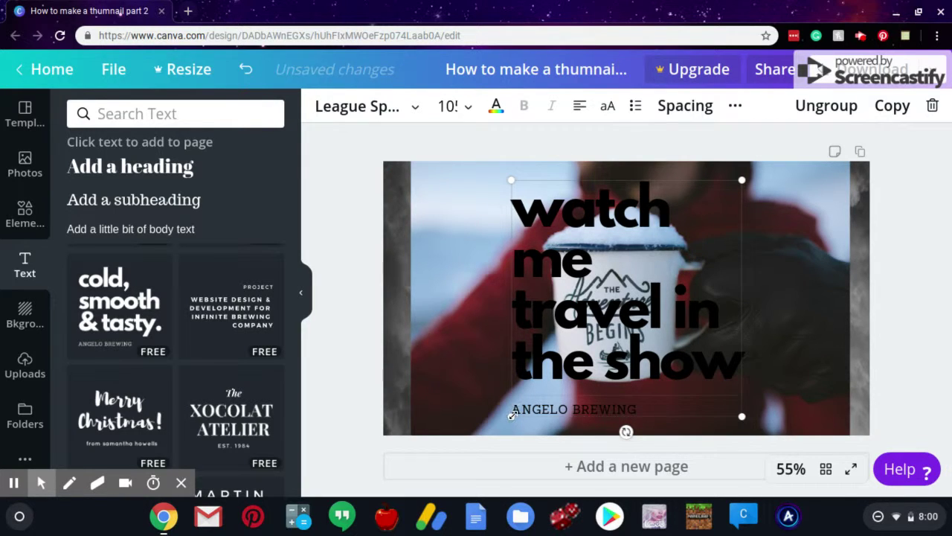
Resize the heading text block, shrinking it down and inward
mouse_move(514, 414)
left_mouse_down()
mouse_move(433, 406)
mouse_move(441, 395)
left_mouse_up()
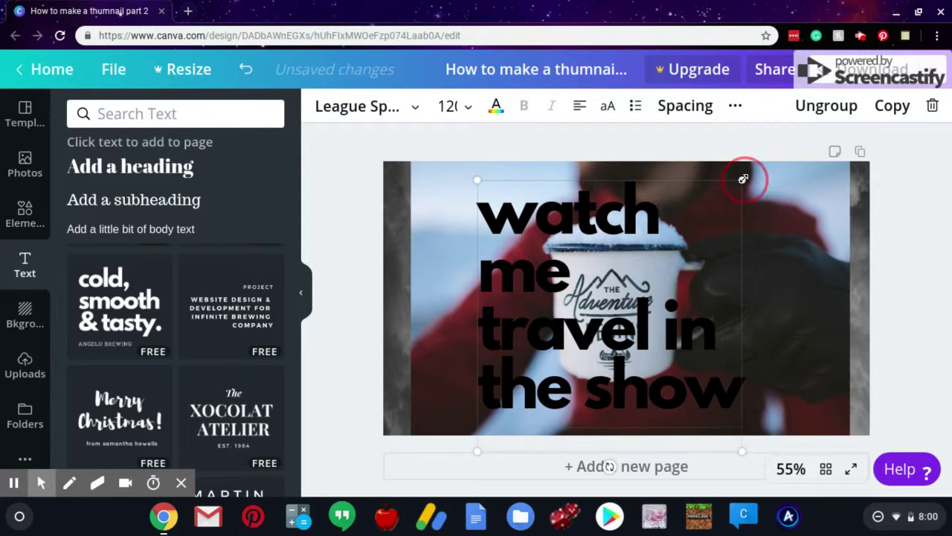
left_click_drag(742, 180, 660, 292)
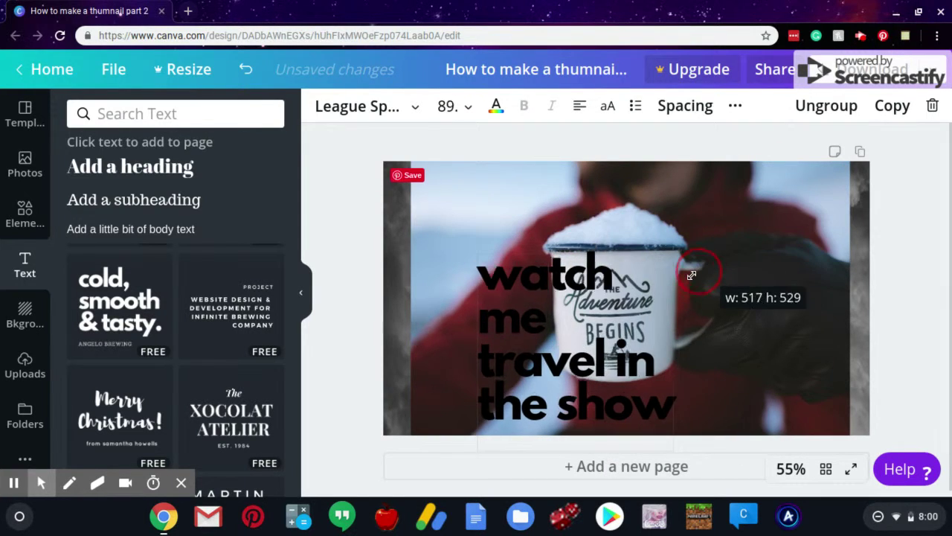
left_click_drag(661, 292, 661, 293)
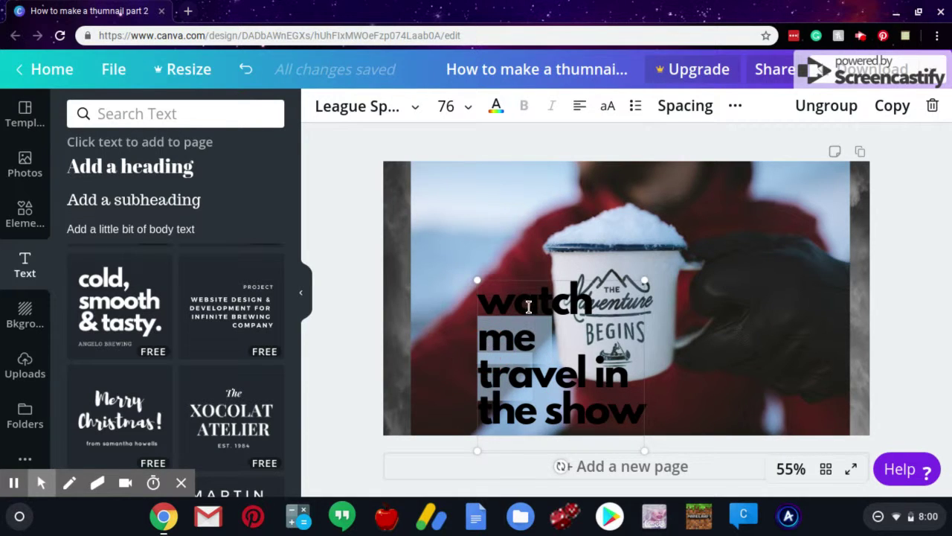
left_click(513, 282)
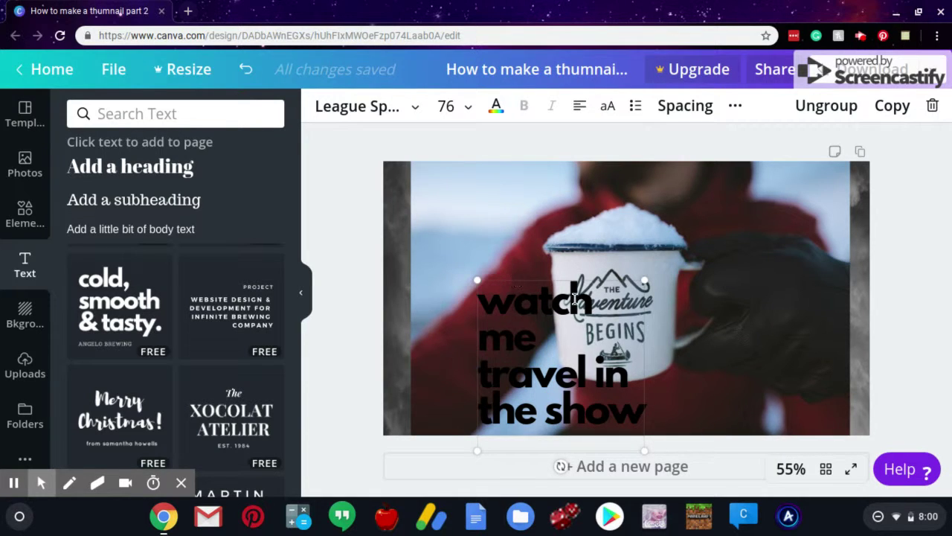
Shift the heading text group left to line up with the photo's left edge
left_click(743, 344)
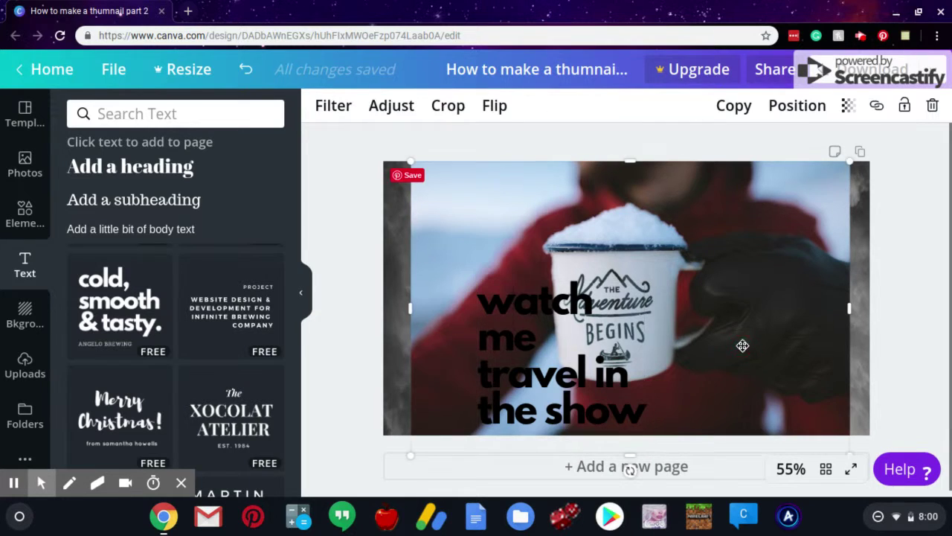
left_click(557, 358)
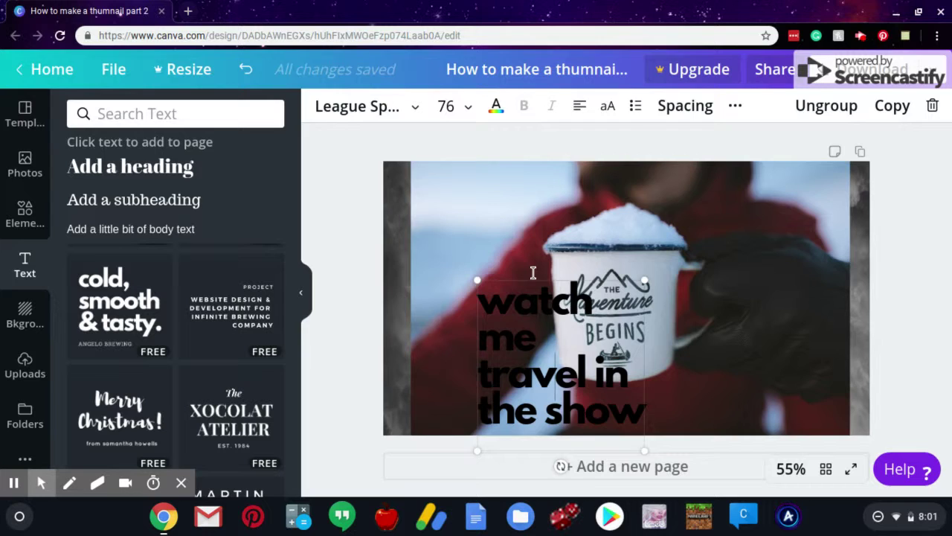
left_click(518, 244)
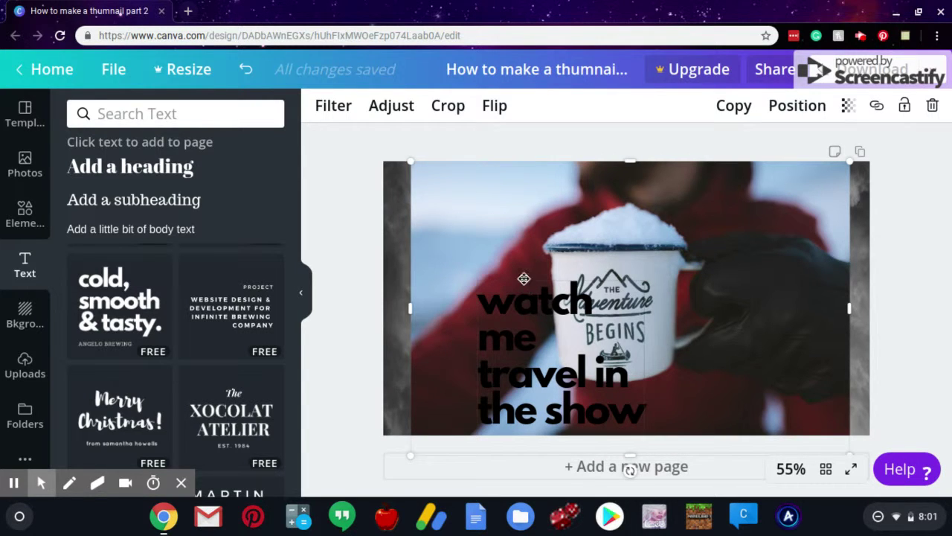
mouse_move(517, 267)
left_mouse_down()
mouse_move(526, 275)
mouse_move(457, 255)
left_mouse_up()
left_click(518, 278)
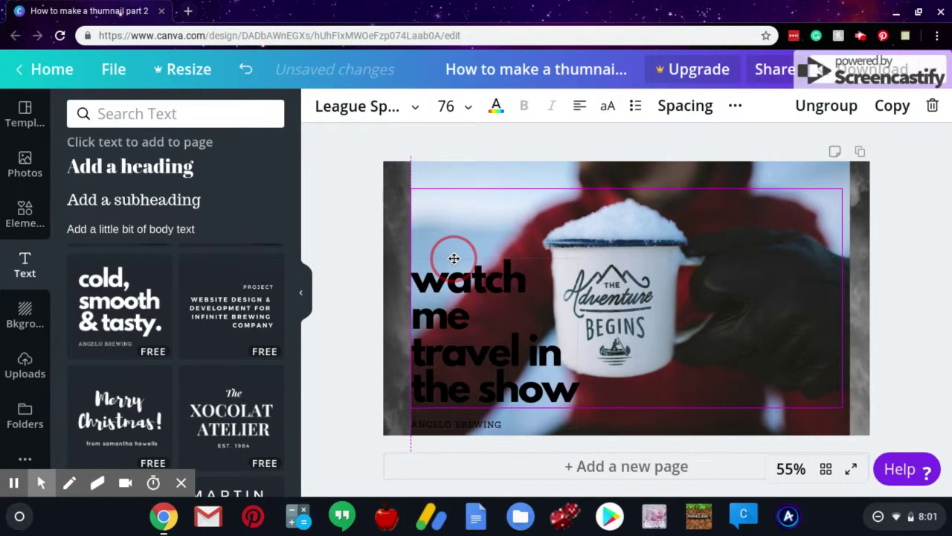
Nudge the heading lower, delete the ANGELO BREWING credit line, and enlarge the heading slightly
left_click_drag(457, 255, 452, 265)
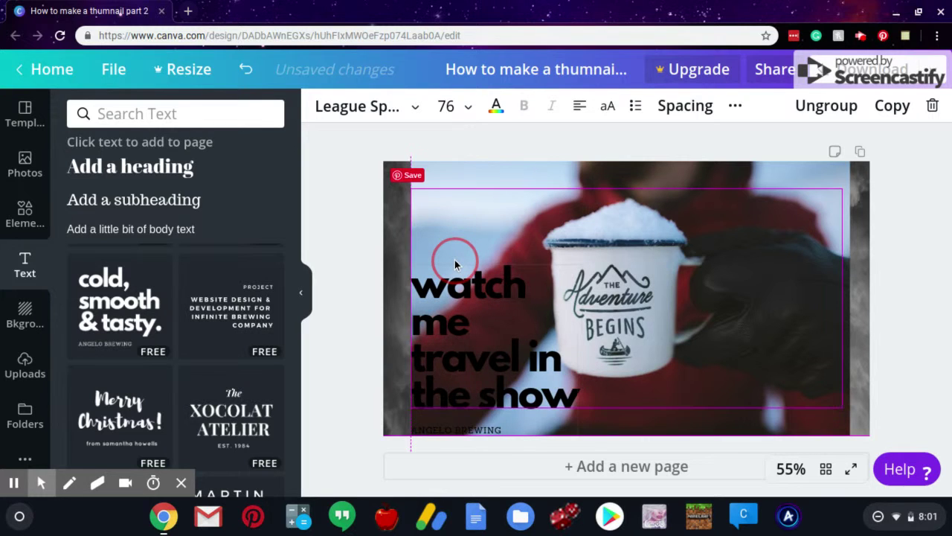
left_click(497, 438)
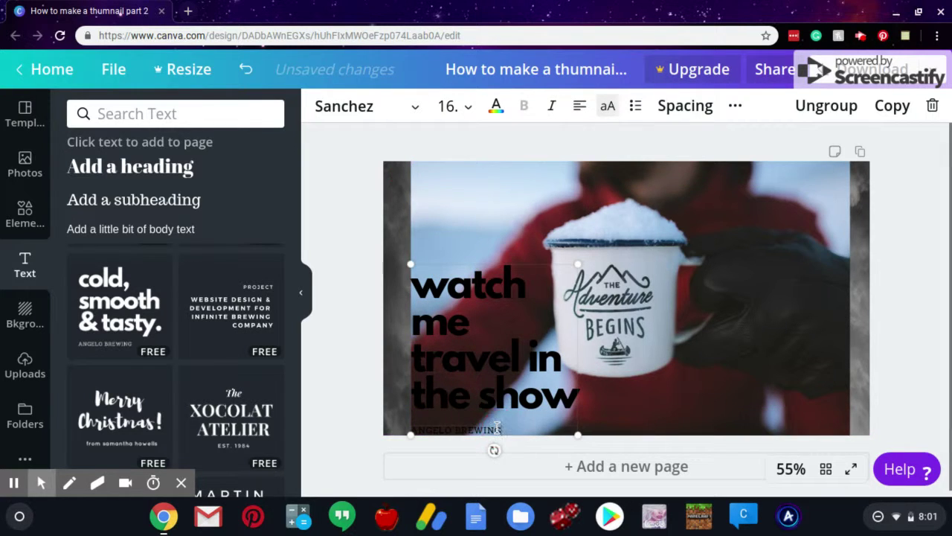
left_click_drag(498, 429, 409, 430)
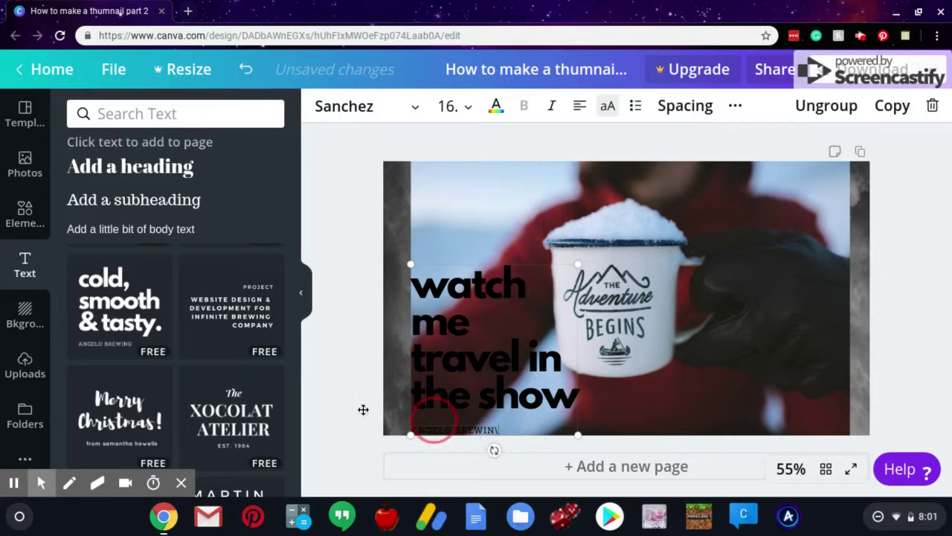
left_click_drag(513, 430, 402, 424)
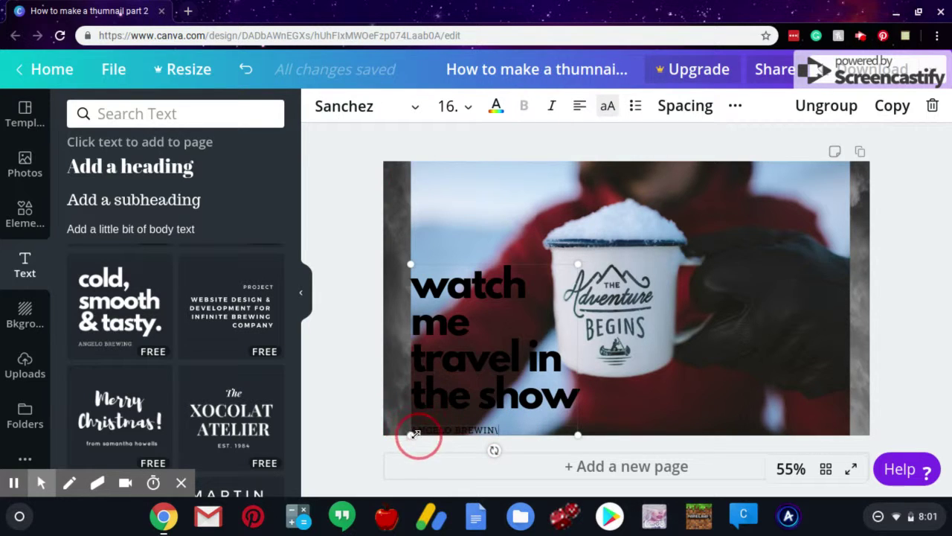
key("Delete")
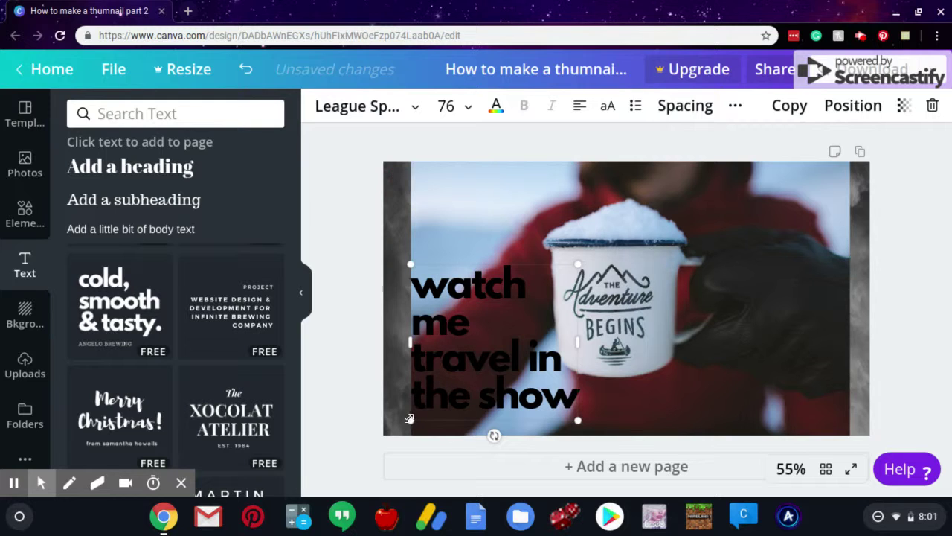
left_click_drag(409, 439, 425, 438)
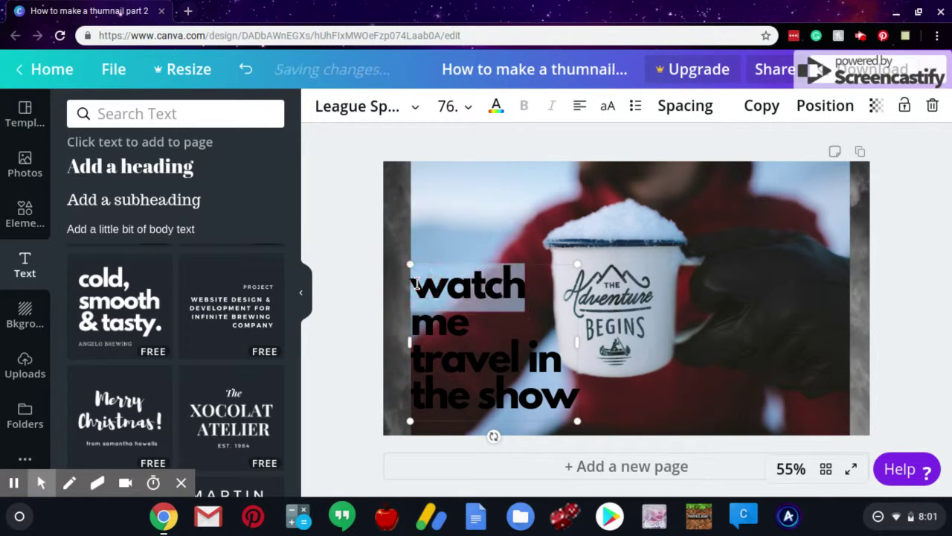
Colour all four lines of 'watch me travel in the show' custom bright green #25f40b
double_click(417, 283)
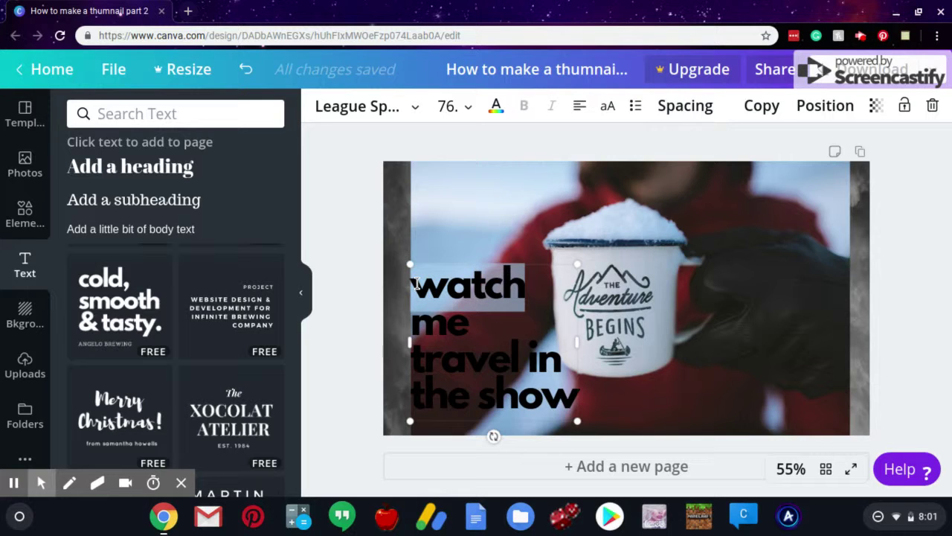
left_click(573, 402)
left_click_drag(568, 399, 424, 253)
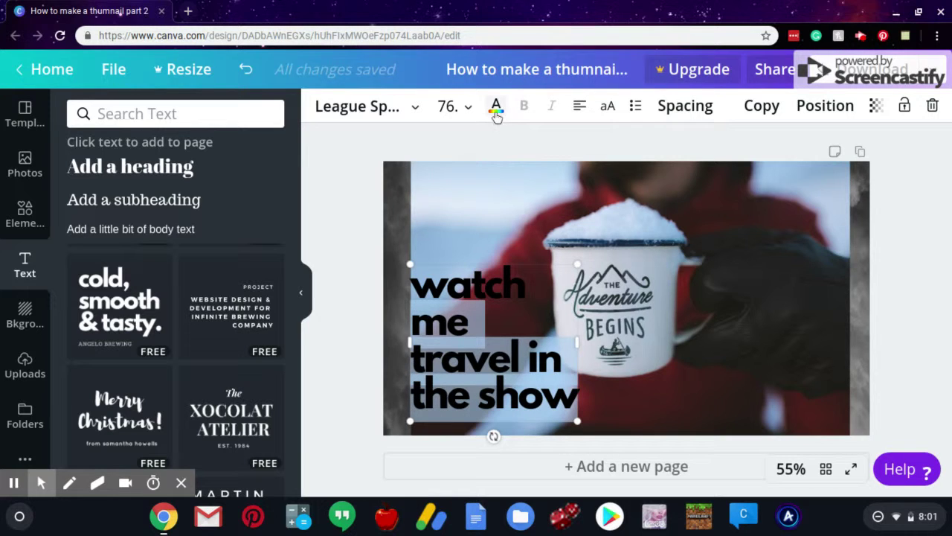
left_click(496, 108)
left_click(529, 289)
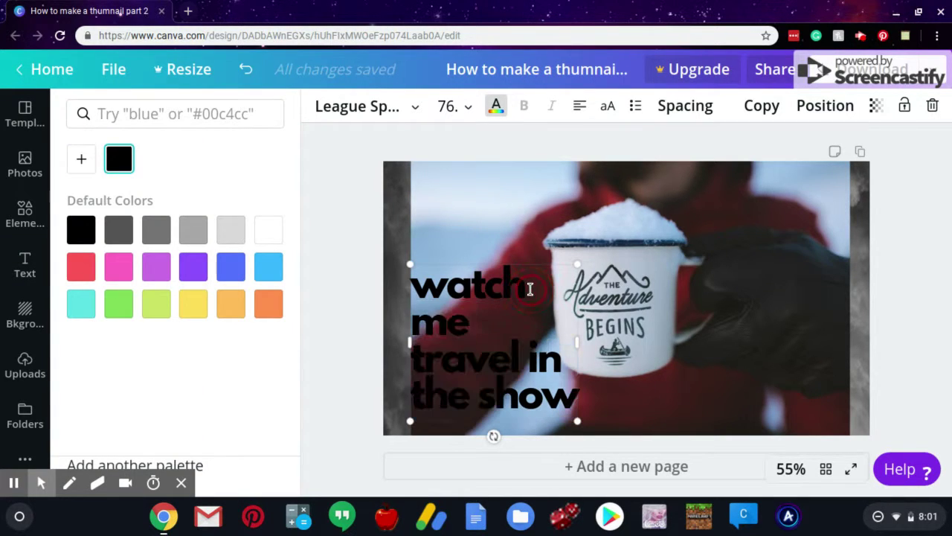
left_click_drag(414, 282, 558, 416)
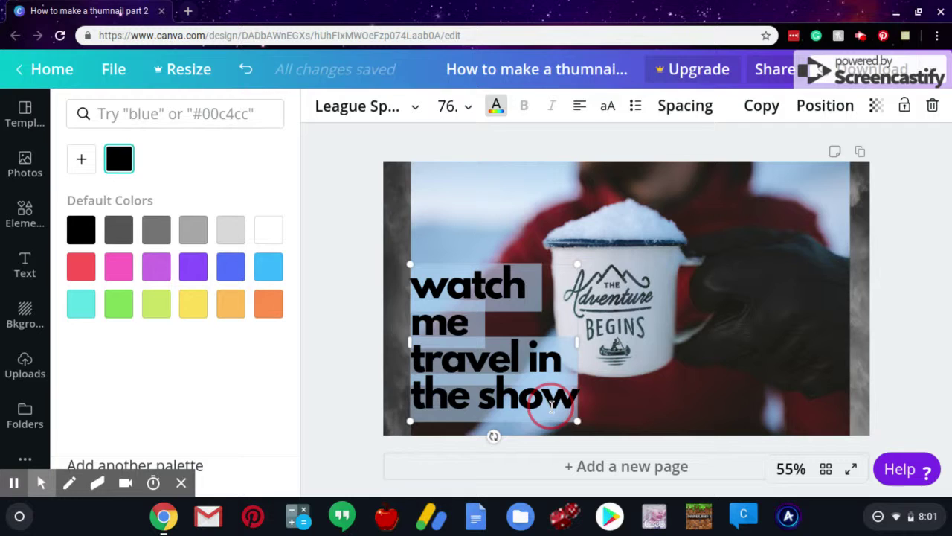
left_click(82, 158)
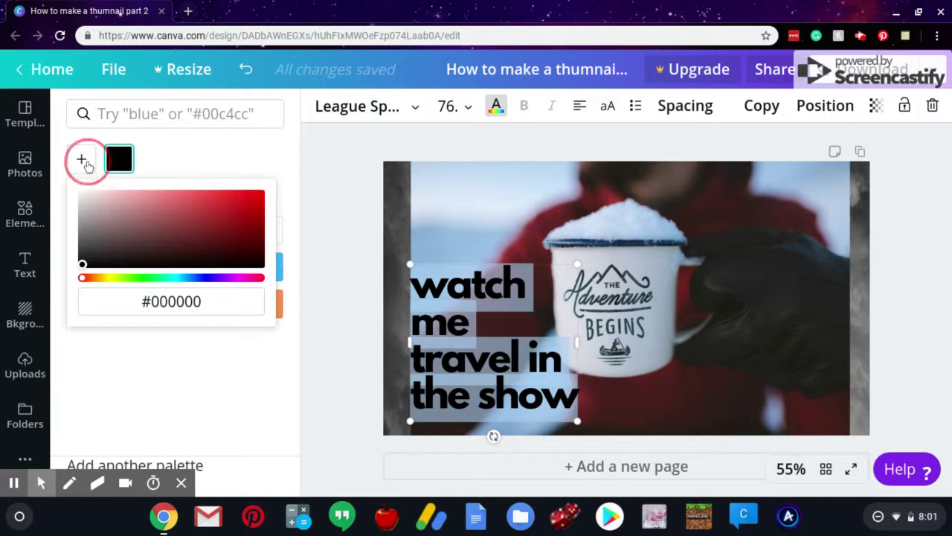
left_click(138, 279)
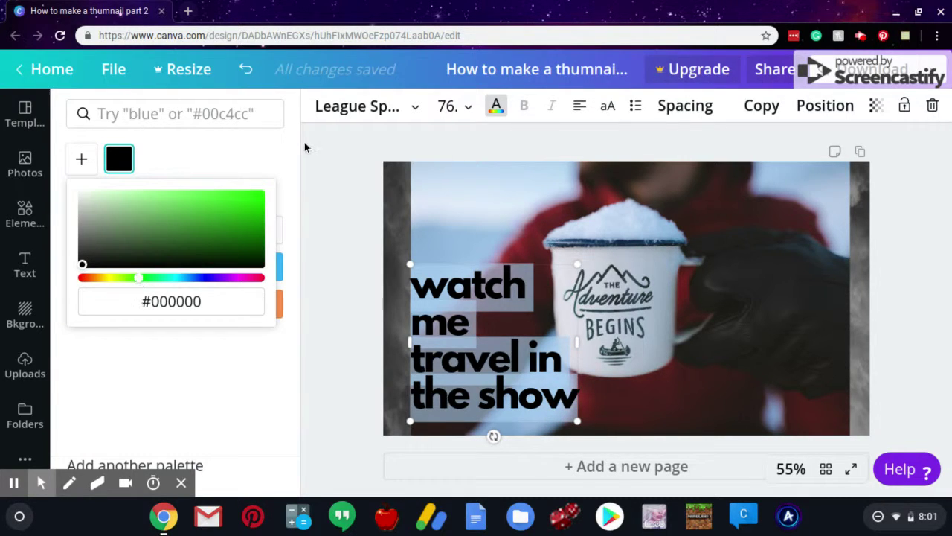
left_click(258, 197)
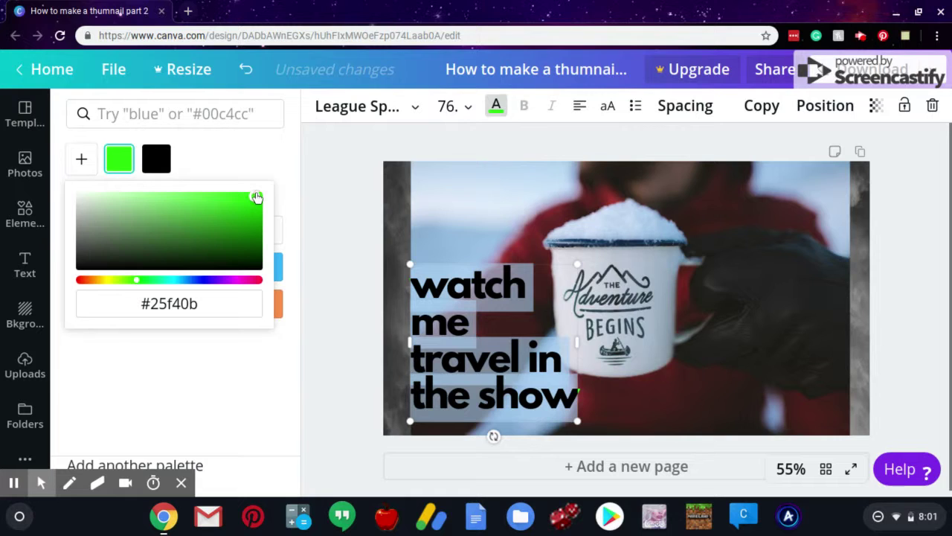
left_click(301, 156)
left_click(334, 196)
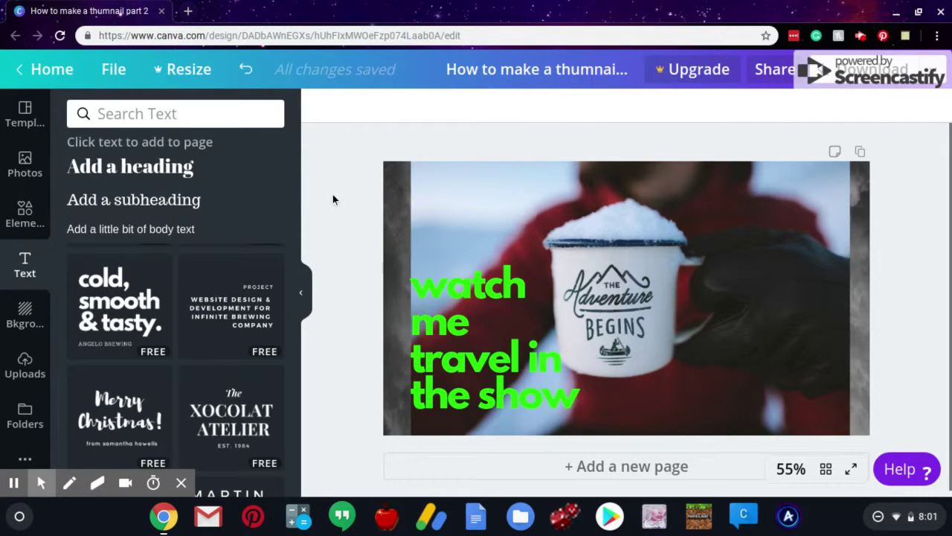
Lower the mug photo's transparency to 84
left_click(501, 211)
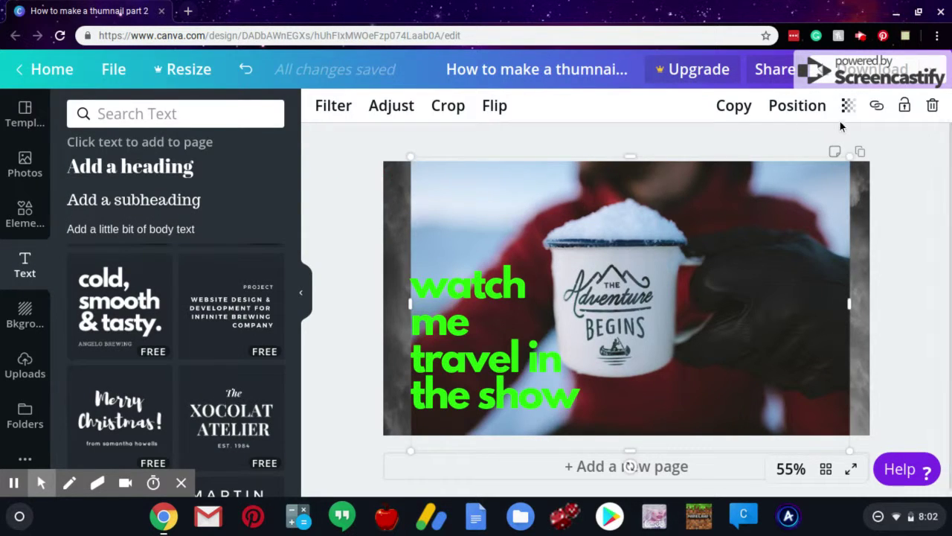
left_click(848, 110)
left_click(816, 144)
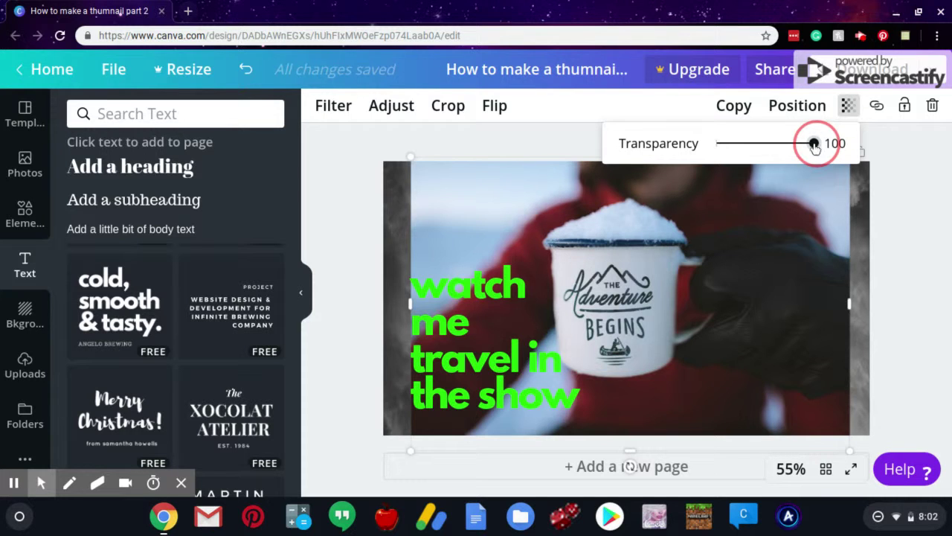
left_click_drag(816, 145, 802, 150)
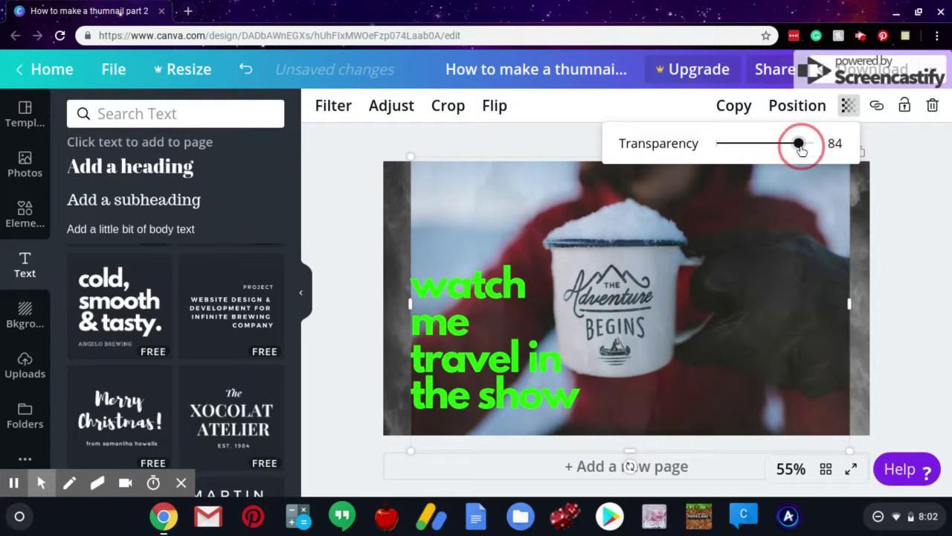
Lower the grey textured background's transparency to 48
left_click(857, 226)
left_click(876, 105)
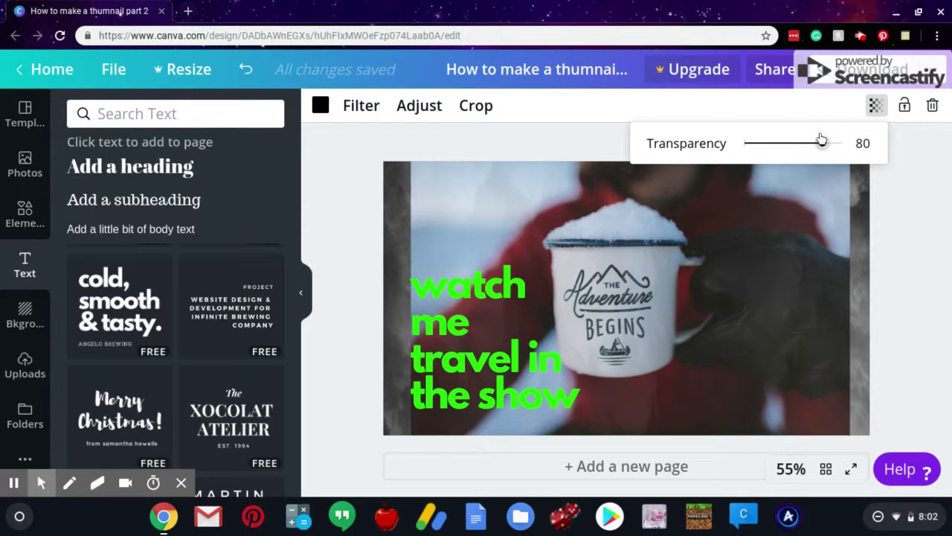
mouse_move(822, 139)
left_mouse_down()
mouse_move(769, 142)
mouse_move(792, 143)
left_mouse_up()
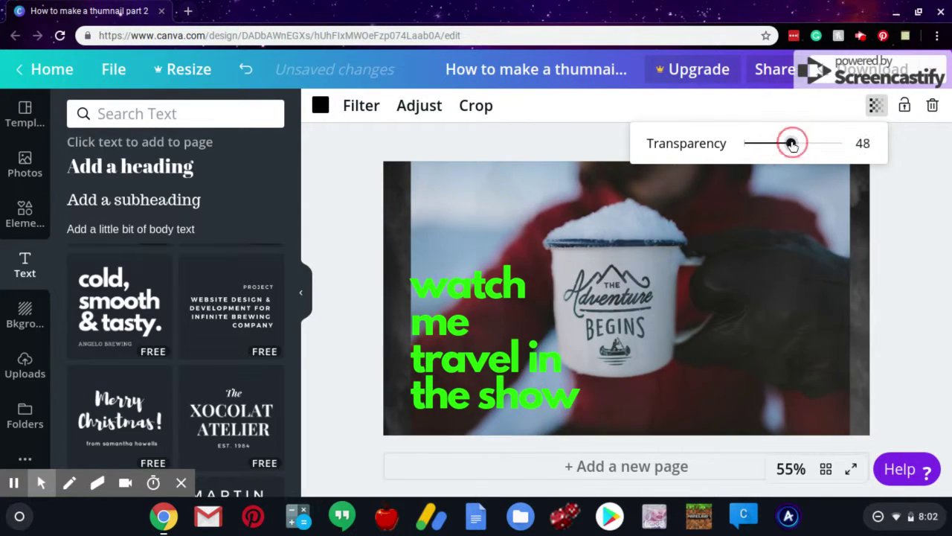
left_click(799, 210)
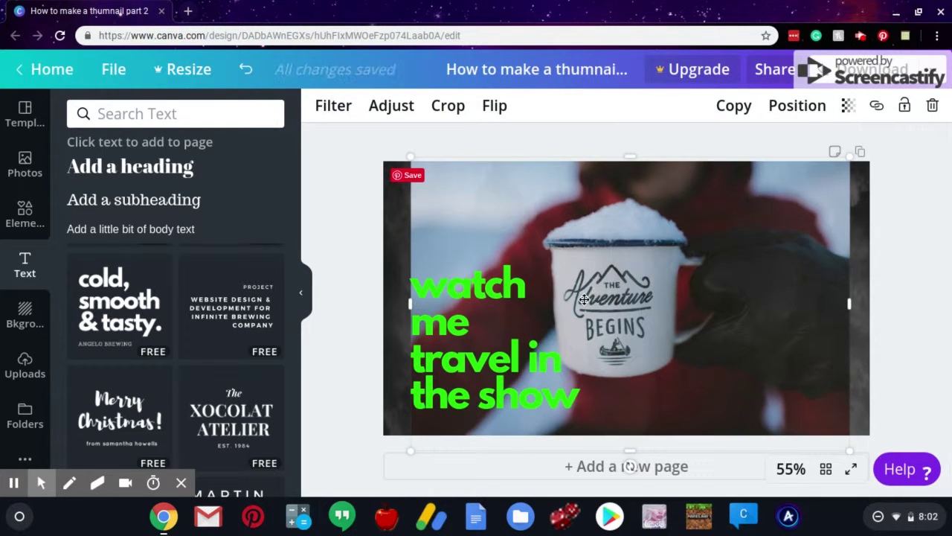
Try purple, then set the 'watch me travel in the show' heading to the orange default swatch
left_click(468, 331)
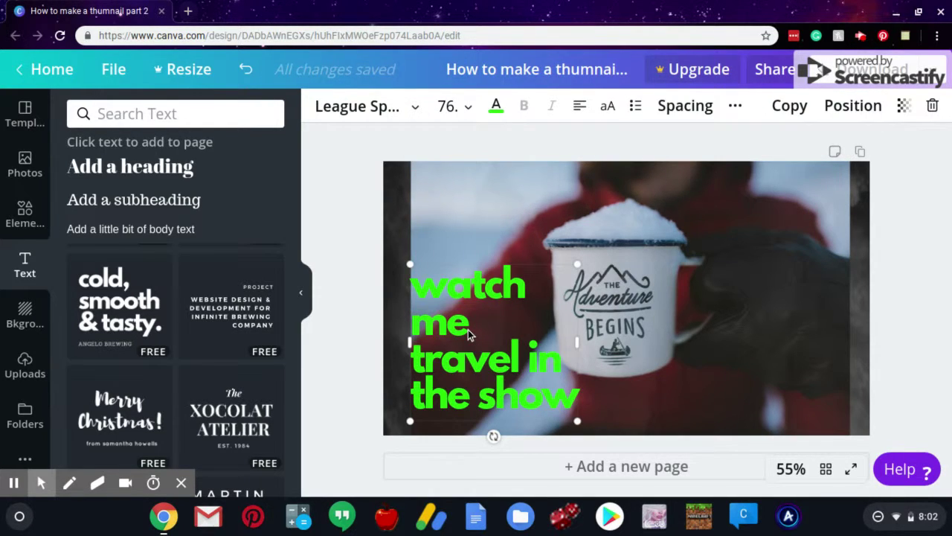
left_click(496, 105)
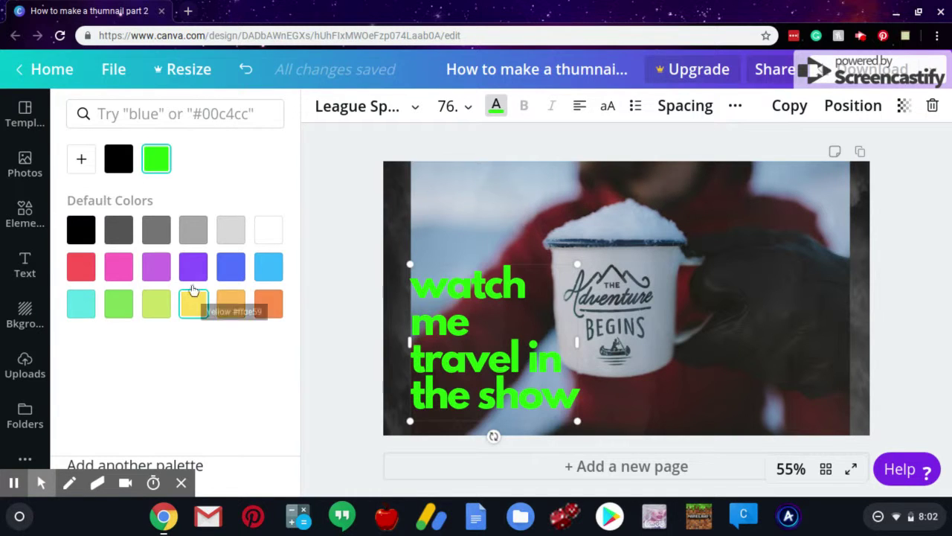
left_click(158, 268)
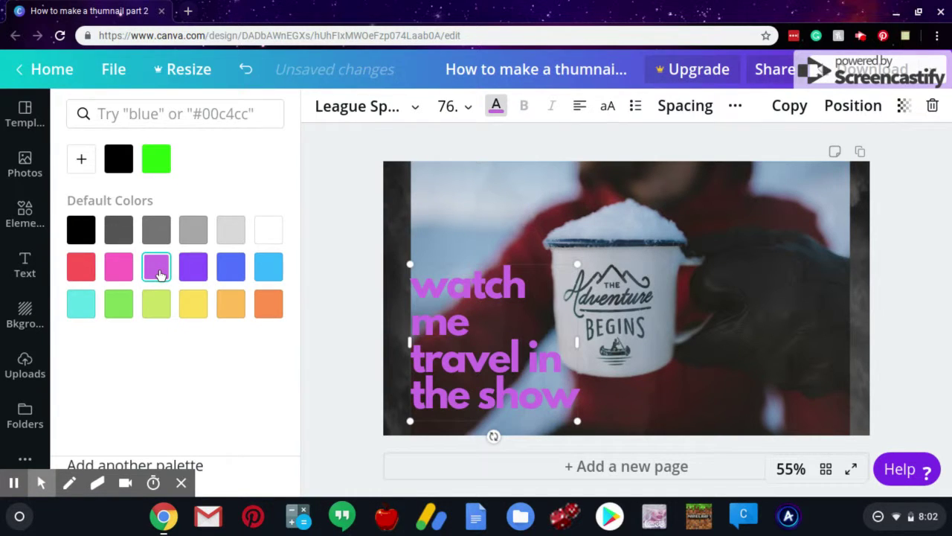
left_click(273, 300)
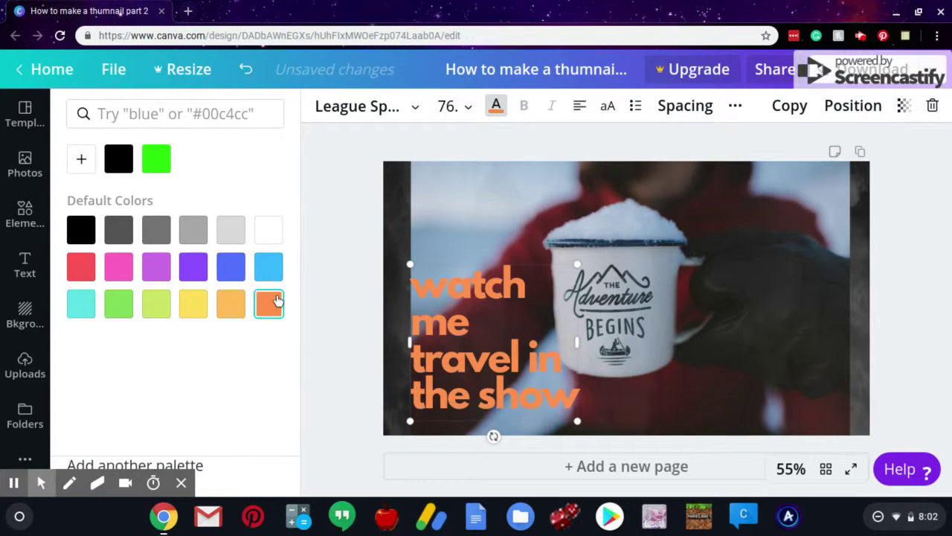
key("Escape")
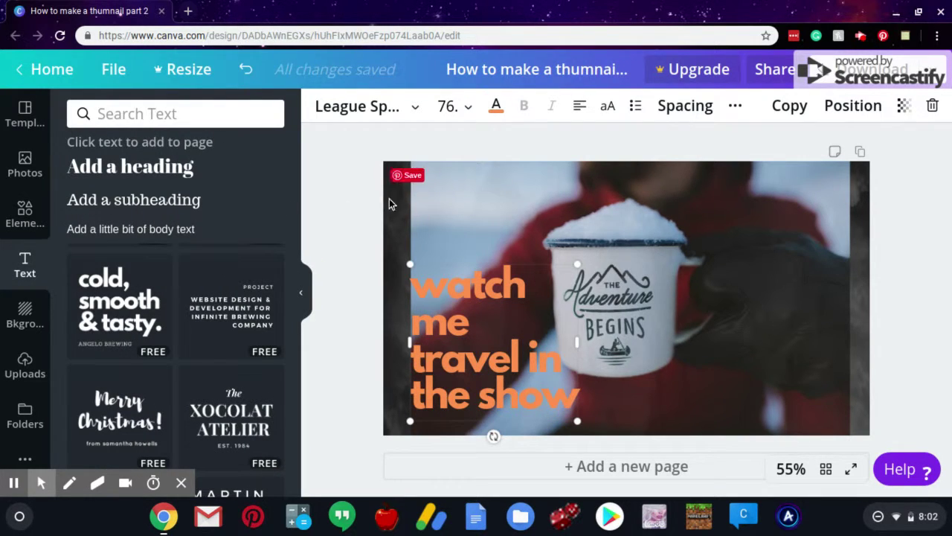
Delete the heading, mug photo and dark smoke background, leaving a blank page
left_click_drag(373, 196, 949, 386)
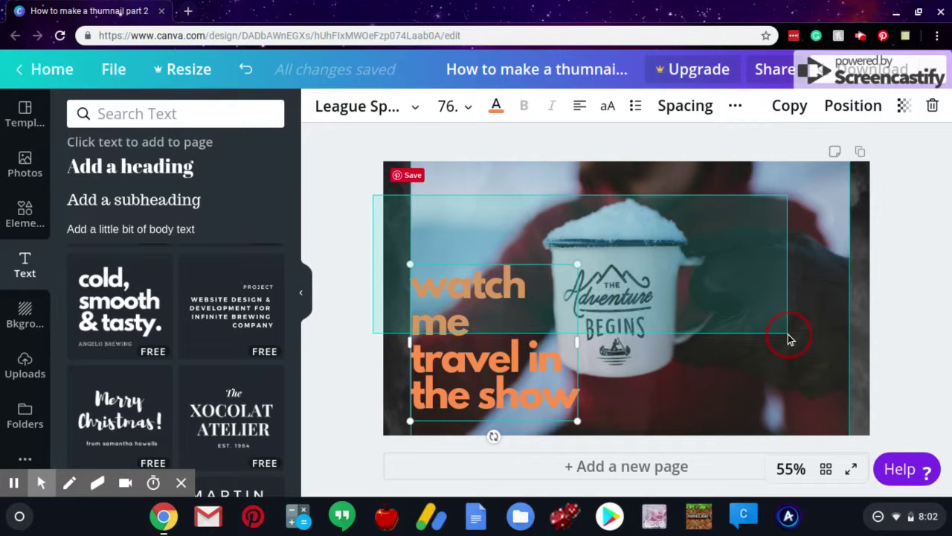
key("BackSpace")
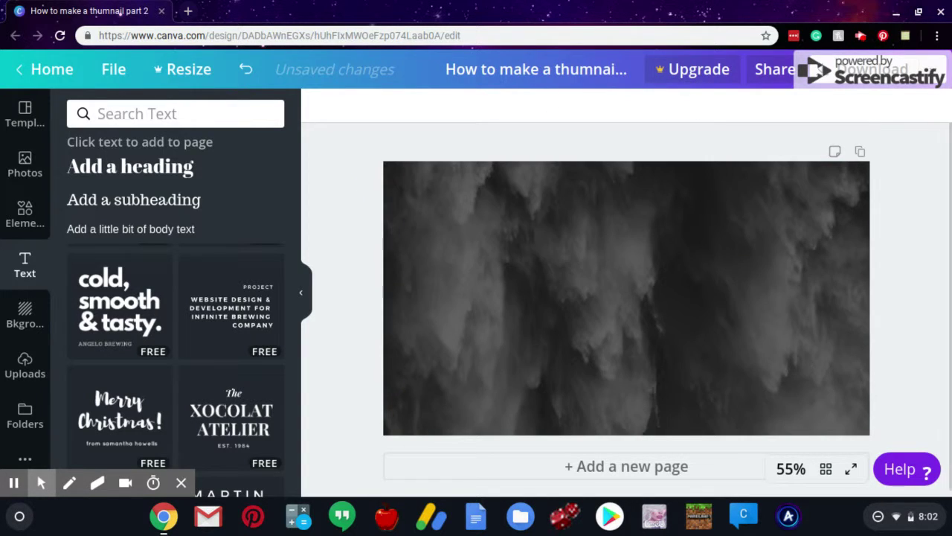
left_click_drag(365, 248, 909, 299)
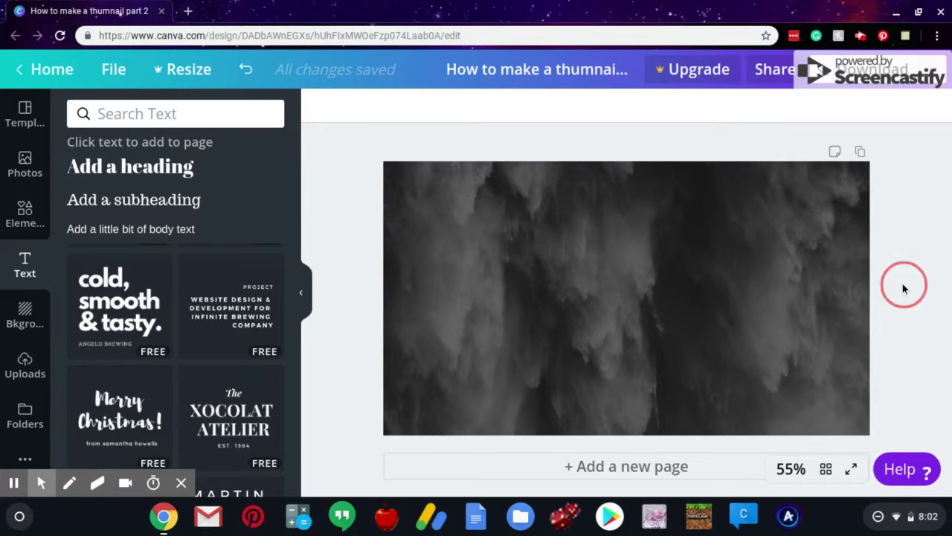
left_click_drag(903, 284, 321, 195)
left_click(528, 230)
key("Delete")
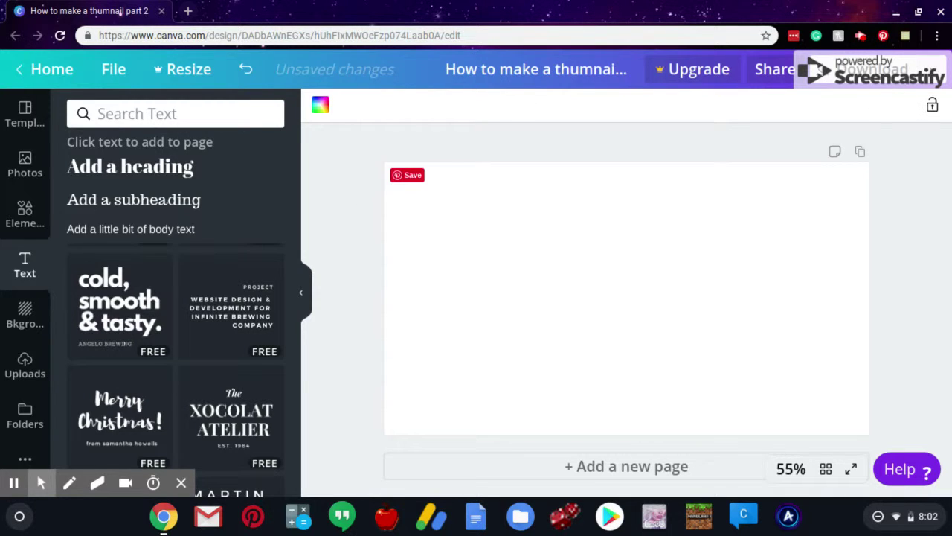
Add the lemon fruit-stand stock photo and stretch it to fill the whole page
left_click(24, 164)
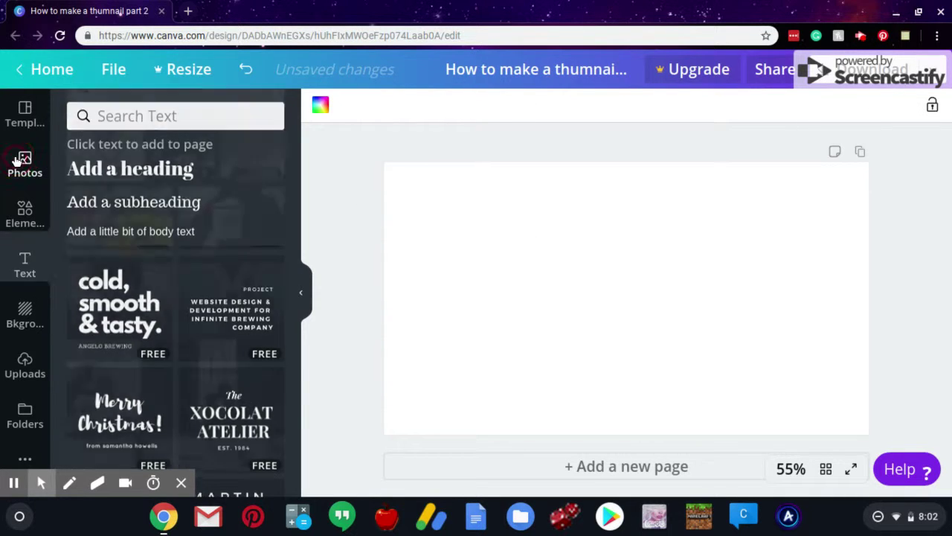
scroll(235, 275, "down", 1)
scroll(235, 279, "up", 3)
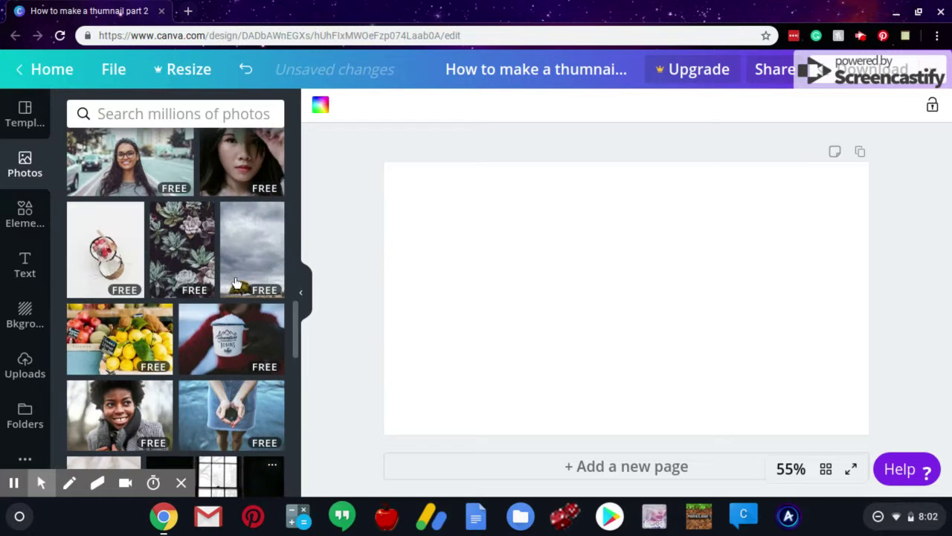
left_click(128, 331)
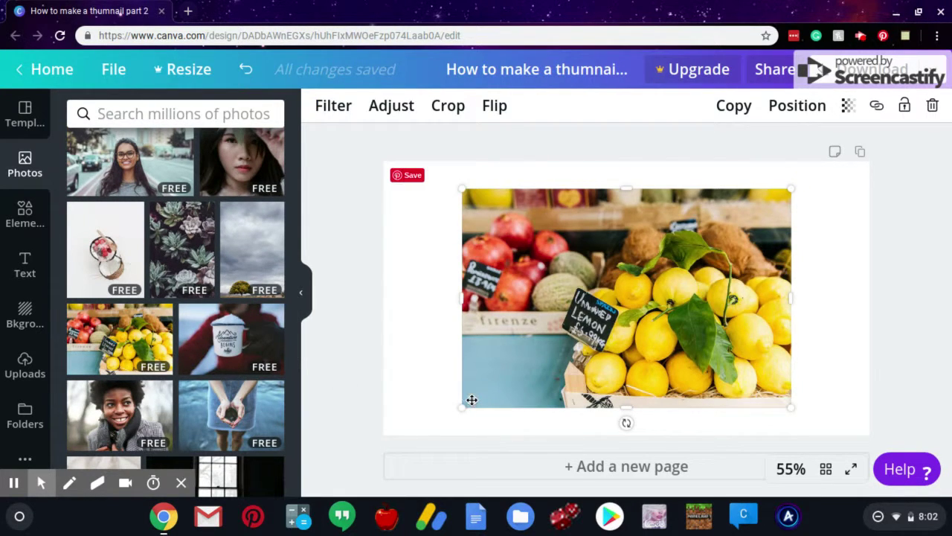
left_click_drag(459, 408, 386, 416)
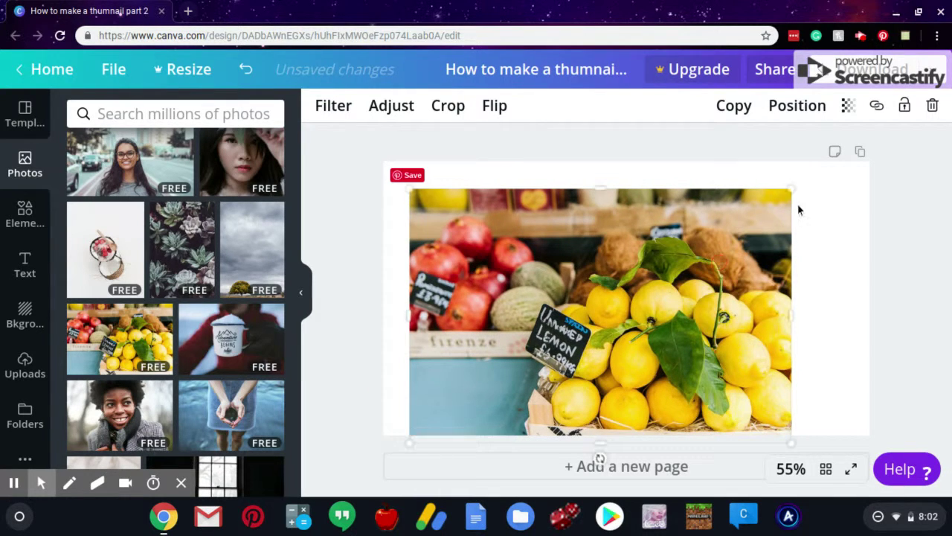
left_click_drag(791, 189, 873, 144)
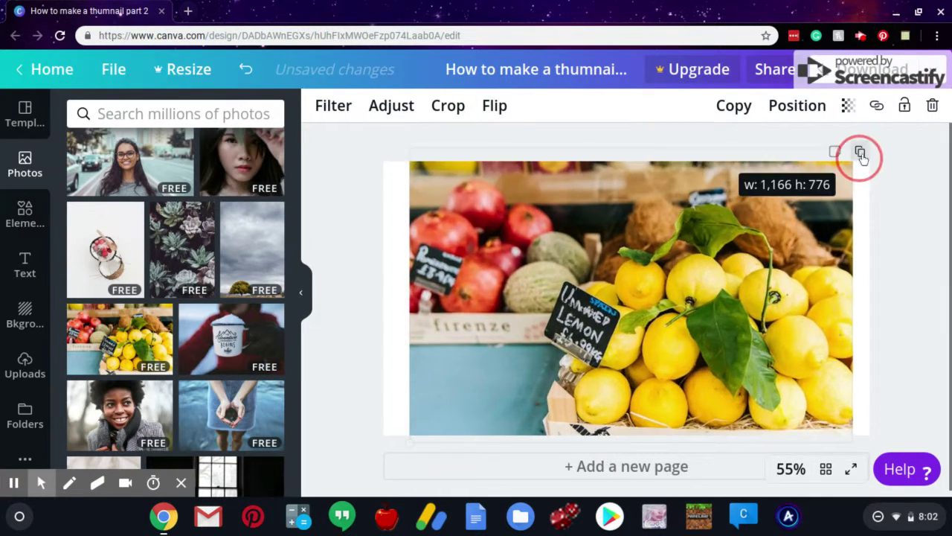
left_click(407, 292)
left_click_drag(387, 292, 380, 296)
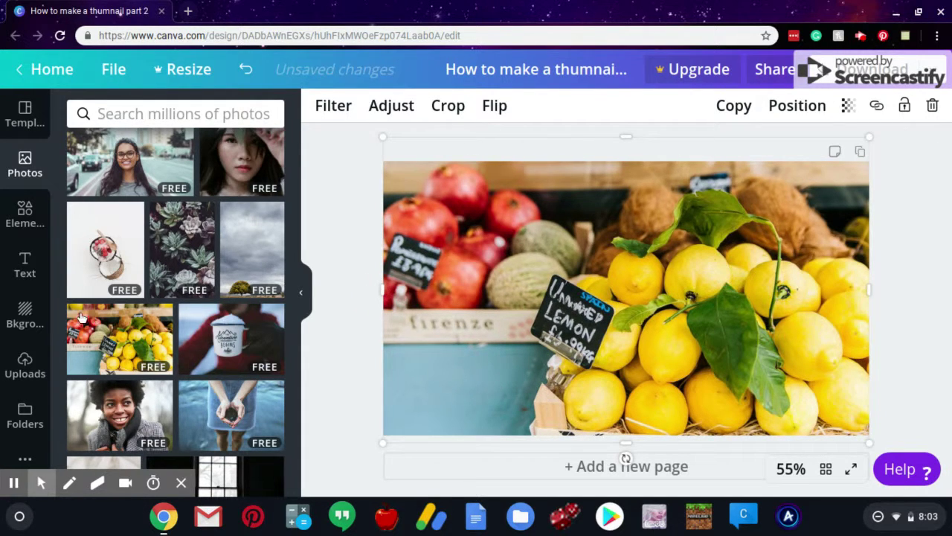
Add the Online Sale burst text template over the lemon photo
left_click(18, 273)
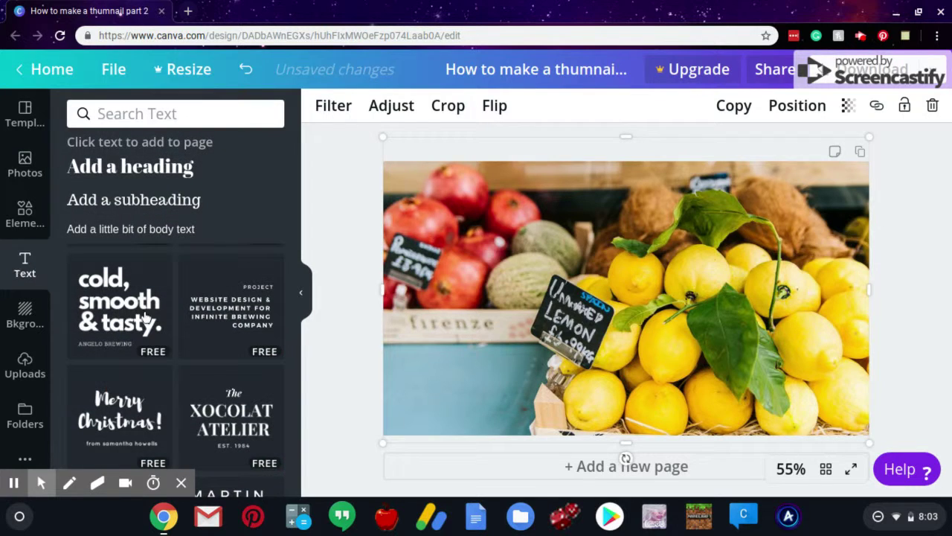
scroll(181, 330, "down", 2)
scroll(181, 329, "down", 3)
scroll(181, 331, "down", 2)
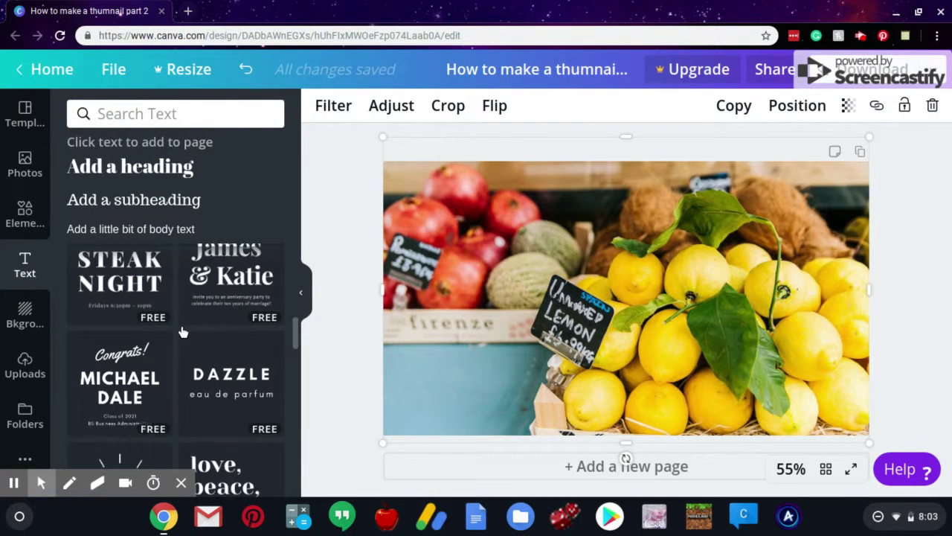
scroll(181, 332, "down", 3)
scroll(171, 312, "down", 1)
scroll(160, 296, "down", 1)
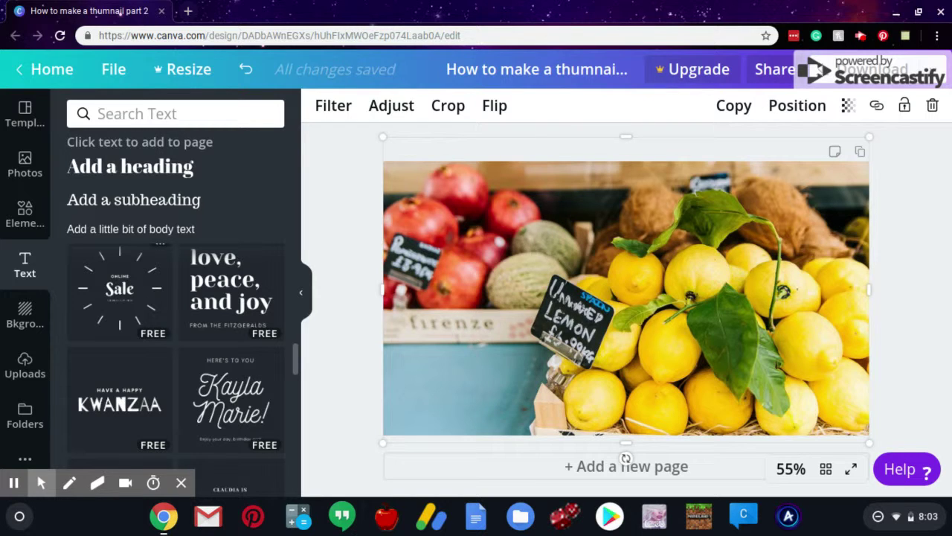
left_click(119, 290)
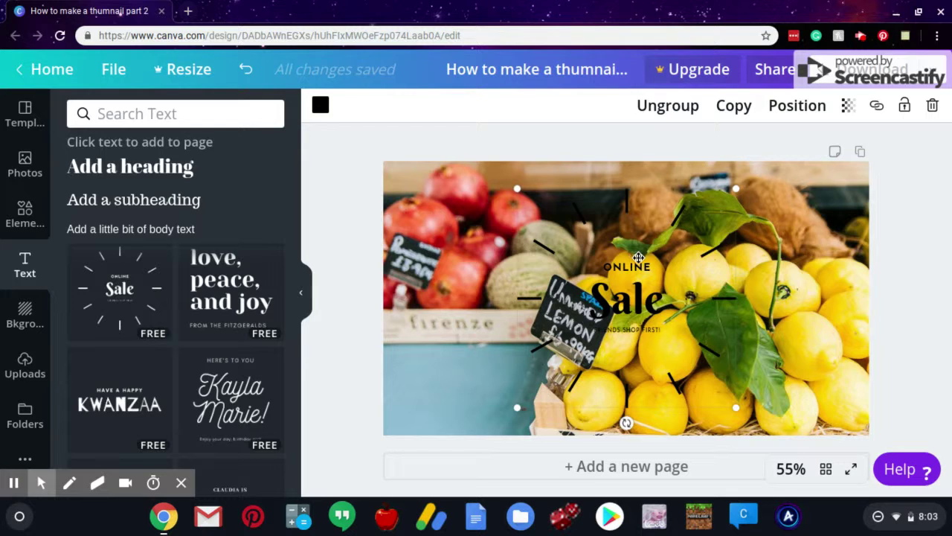
Change the template's ONLINE line to 'WATCH ME'
left_click(644, 268)
left_click(646, 268)
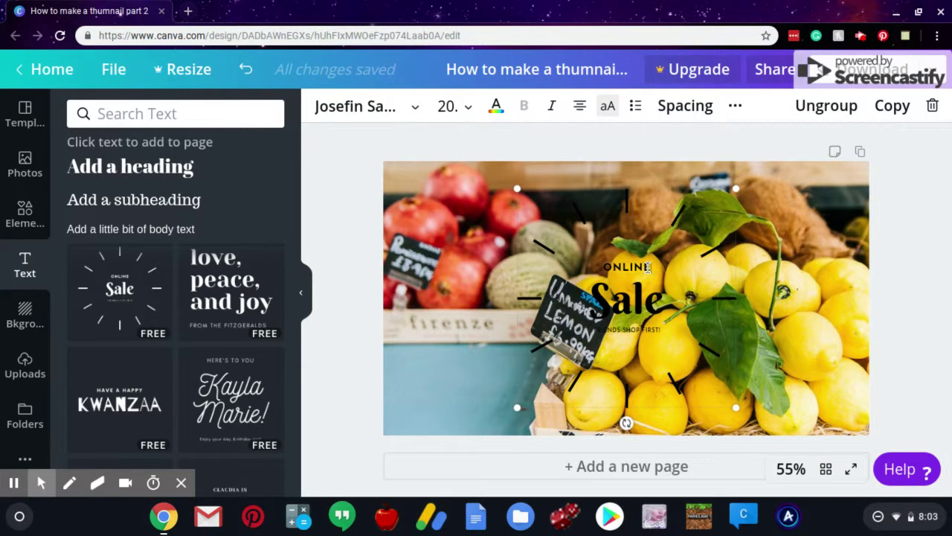
key("BackSpace")
key("BackSpace")
key("BackSpace")
type("WATCH ME")
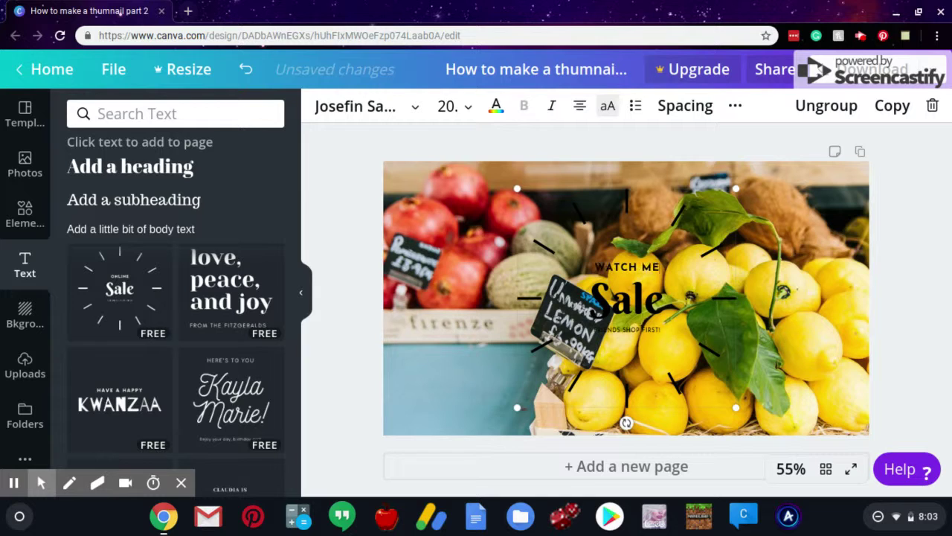
Retype the large Sale word as 'go shopping for sales' and shrink the design slightly
left_click(666, 308)
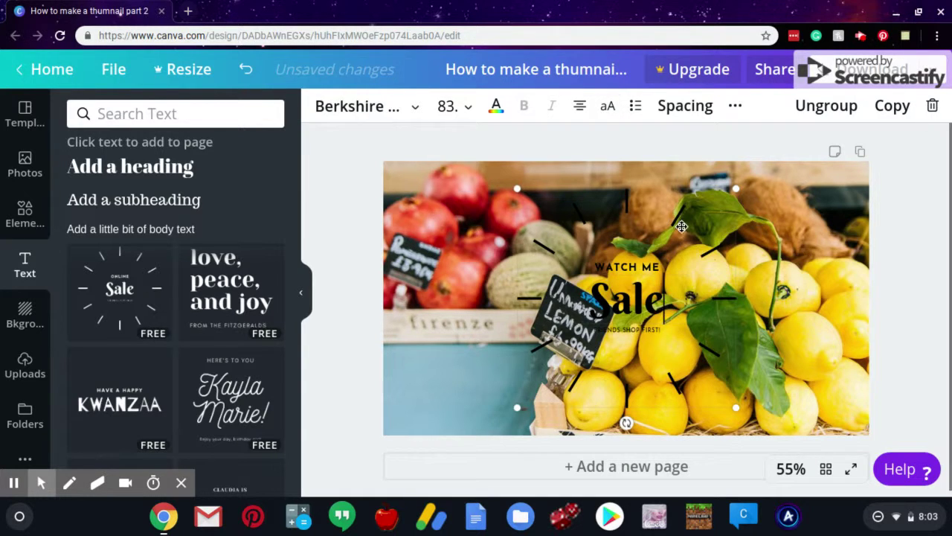
key("BackSpace")
key("BackSpace")
key("BackSpace")
key("BackSpace")
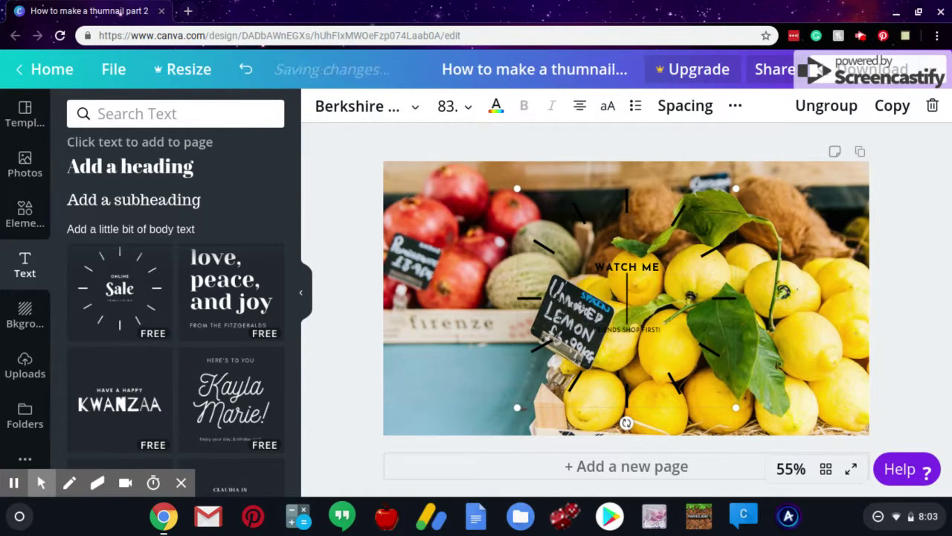
type("O")
key("BackSpace")
type("go")
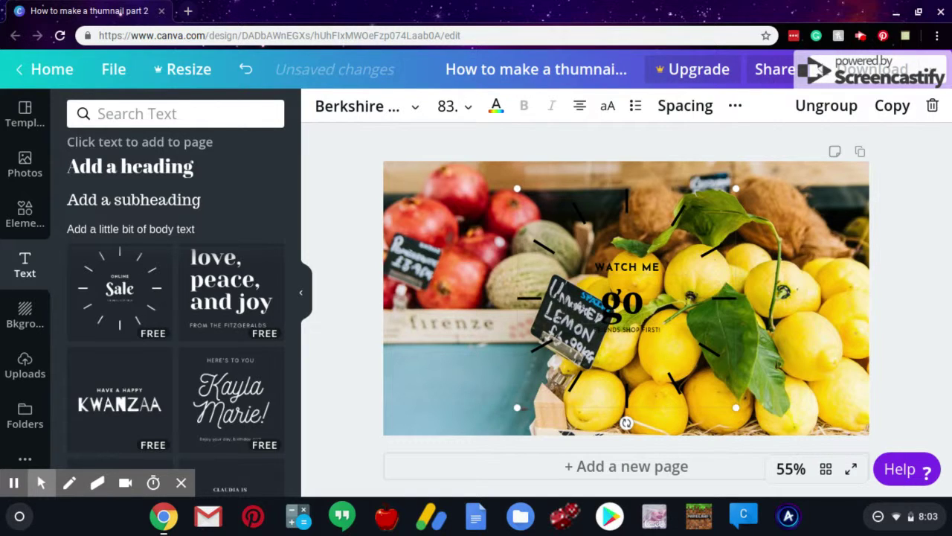
type(" shoppin")
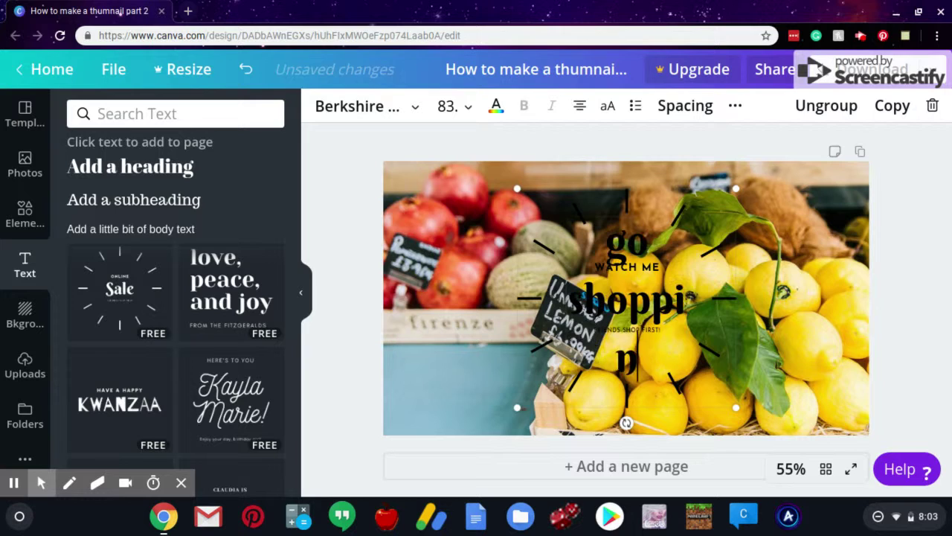
type("g")
key("BackSpace")
key("BackSpace")
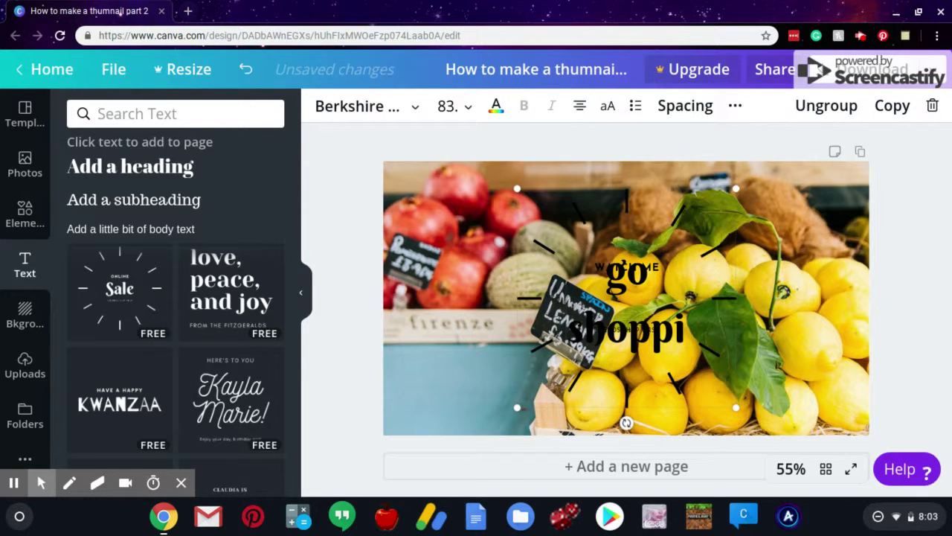
type("ng for ")
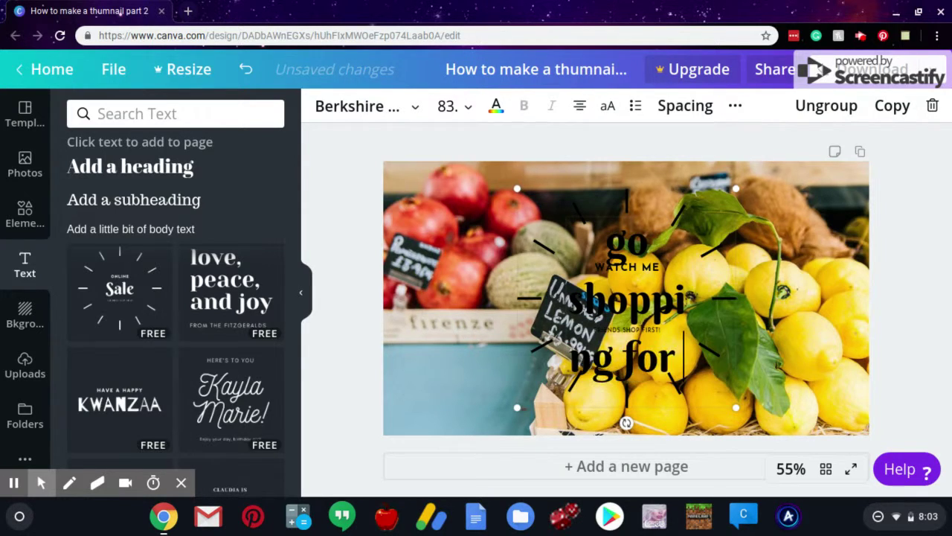
type("sla")
key("BackSpace")
key("BackSpace")
type("al")
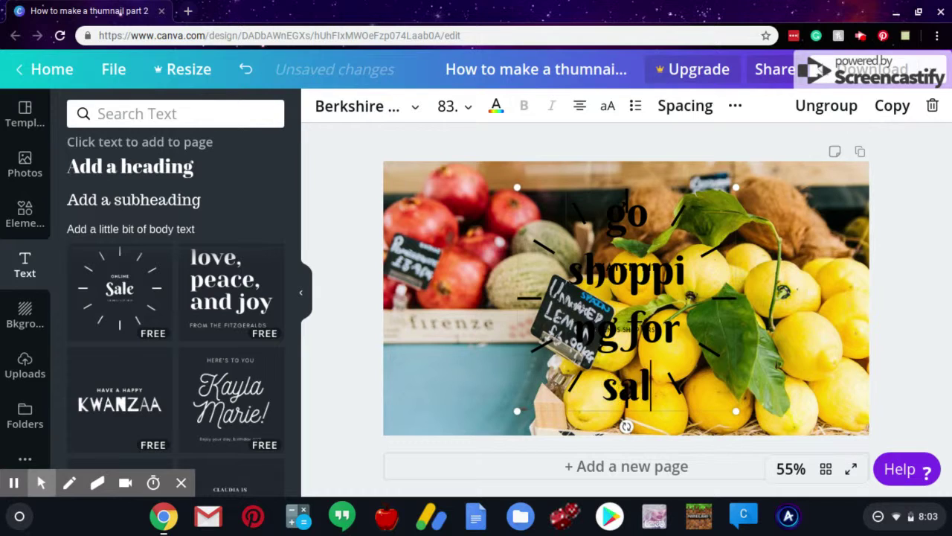
type("es")
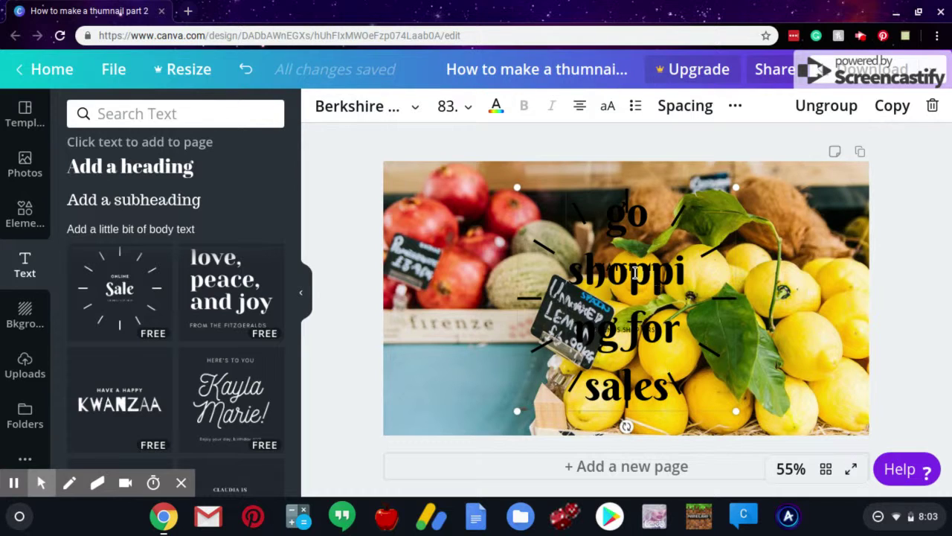
left_click(516, 187)
left_click_drag(557, 220, 572, 232)
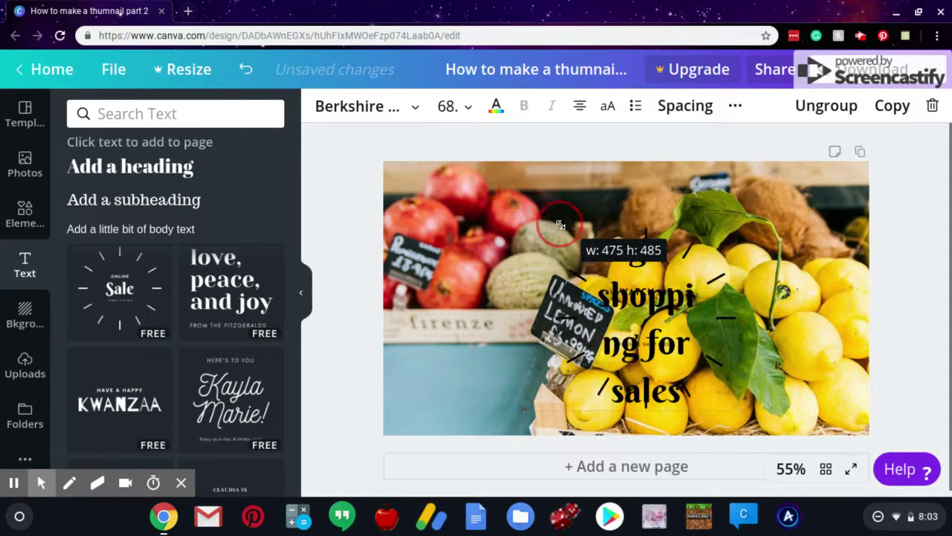